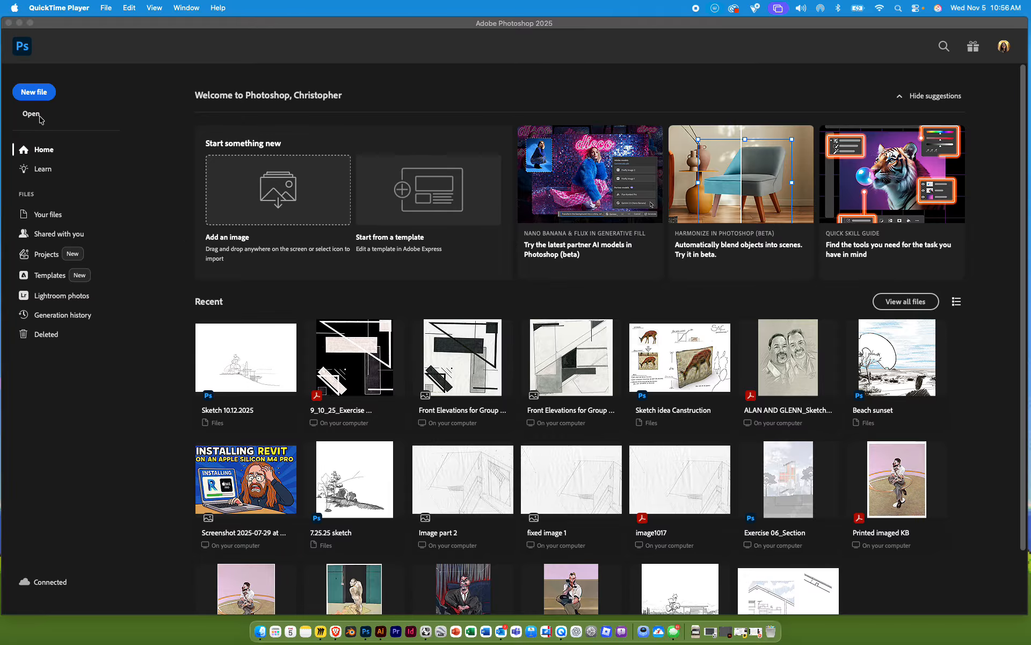
Create a new blank document 12 inches wide and 18 inches high
{"action": "left_click", "coordinate": [37, 95]}
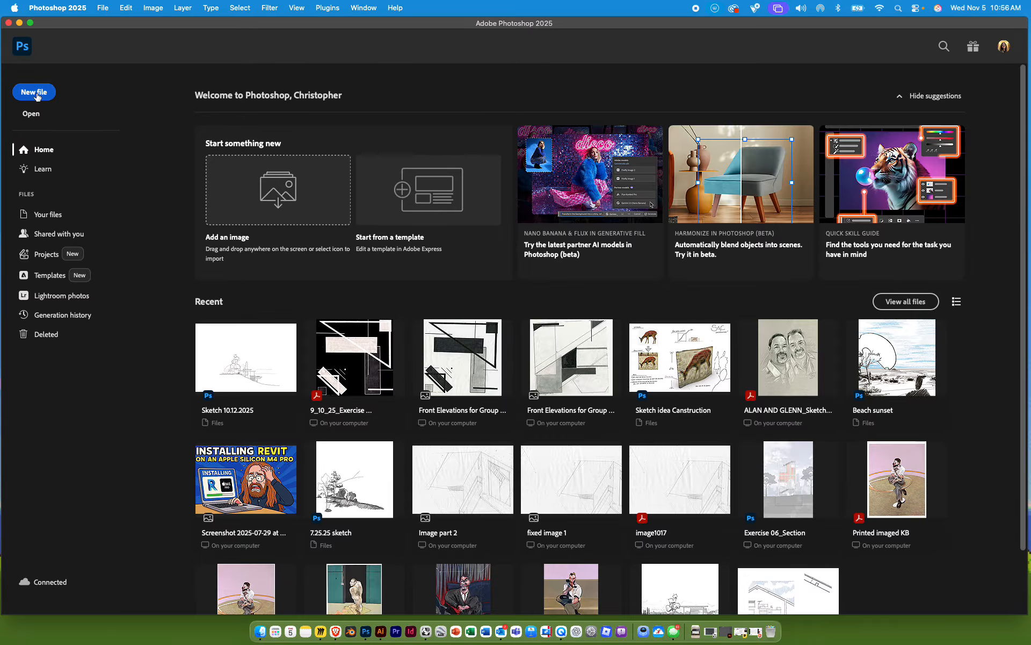
{"action": "left_click", "coordinate": [37, 95]}
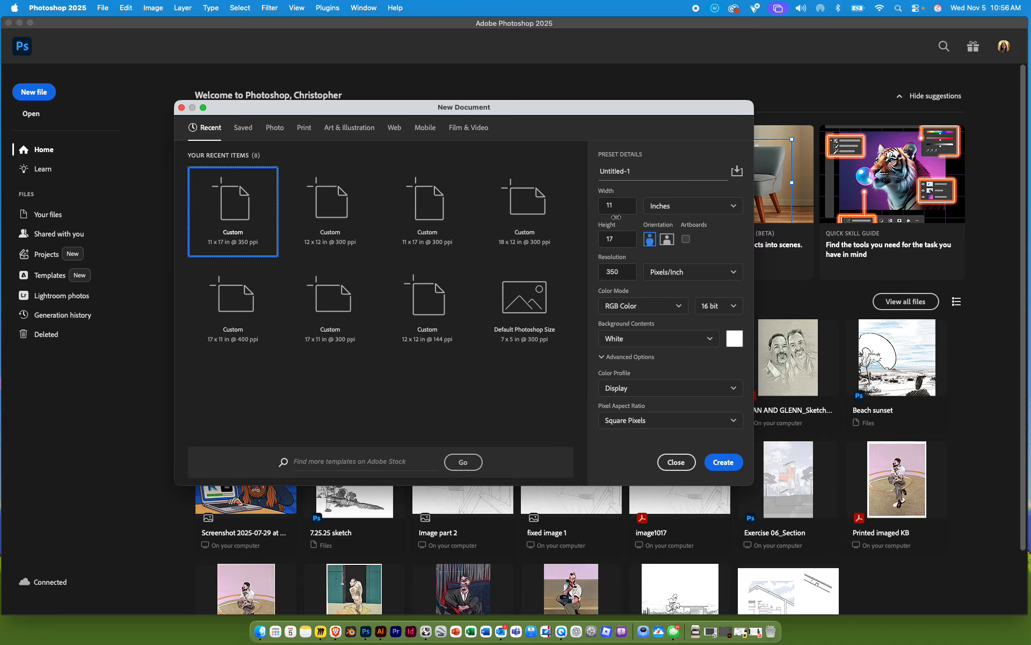
{"action": "left_click", "coordinate": [589, 206]}
{"action": "type", "text": "12"}
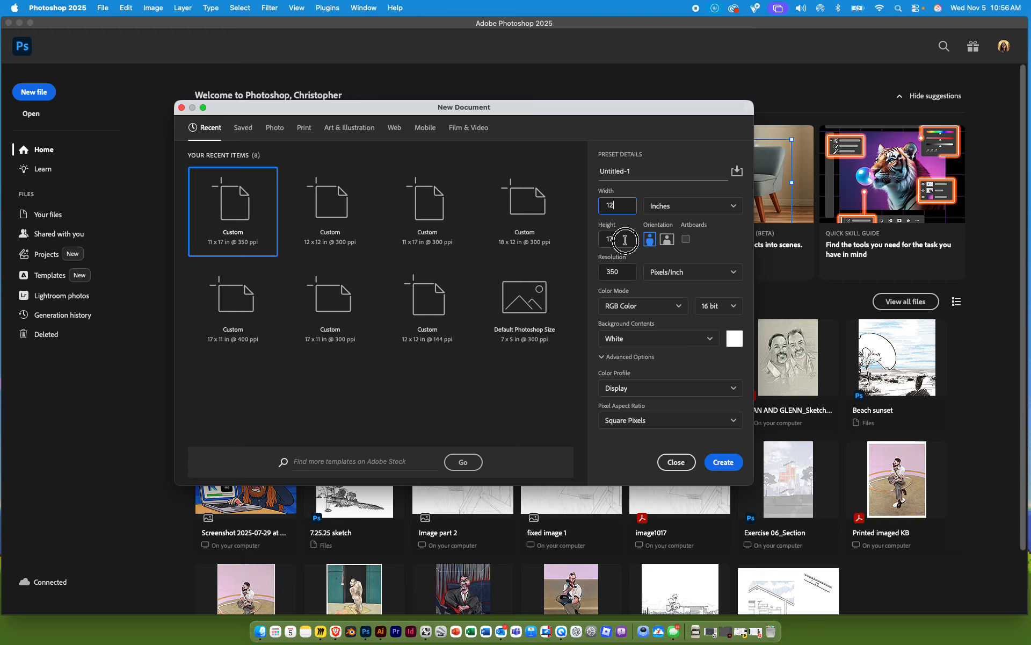
{"action": "left_click", "coordinate": [625, 240]}
{"action": "type", "text": "18"}
{"action": "left_click", "coordinate": [722, 461]}
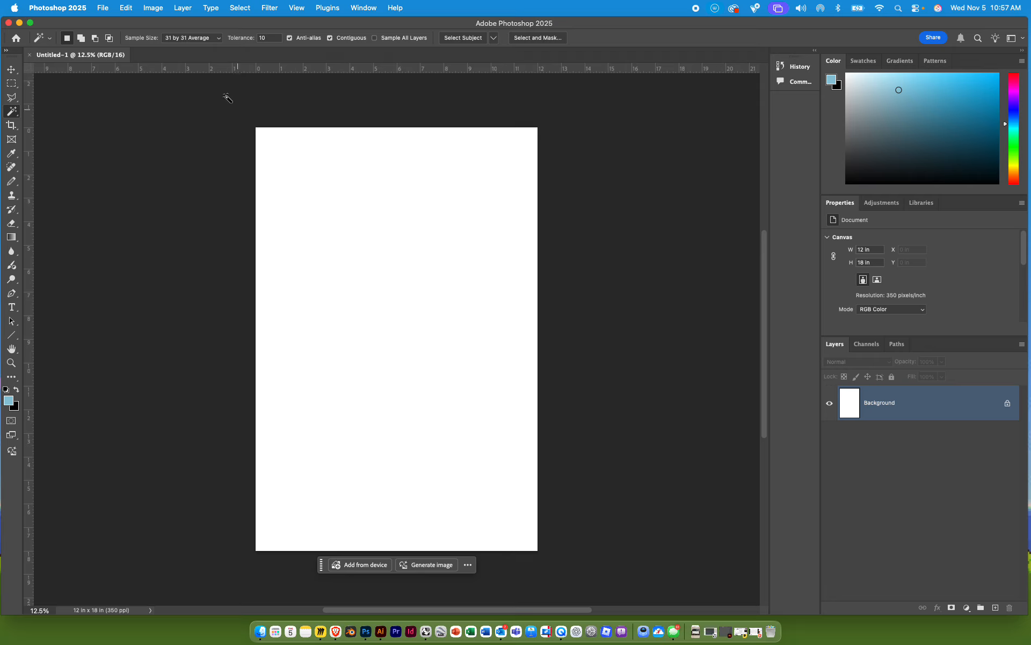
Try changing the canvas size to 18 inches wide and 12 inches high
{"action": "left_click", "coordinate": [152, 8]}
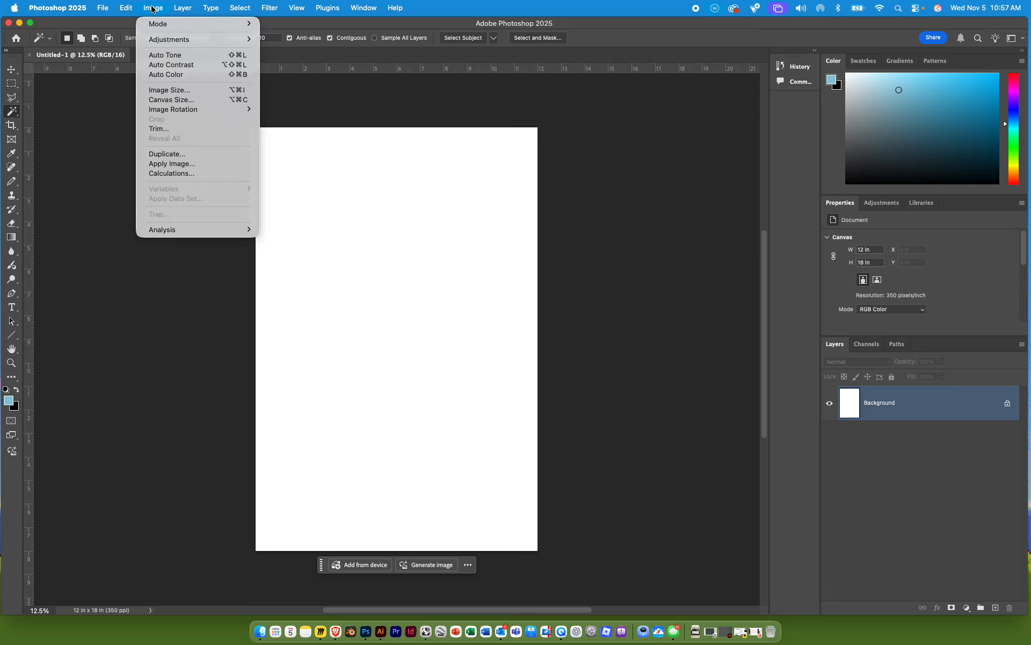
{"action": "left_click", "coordinate": [164, 100]}
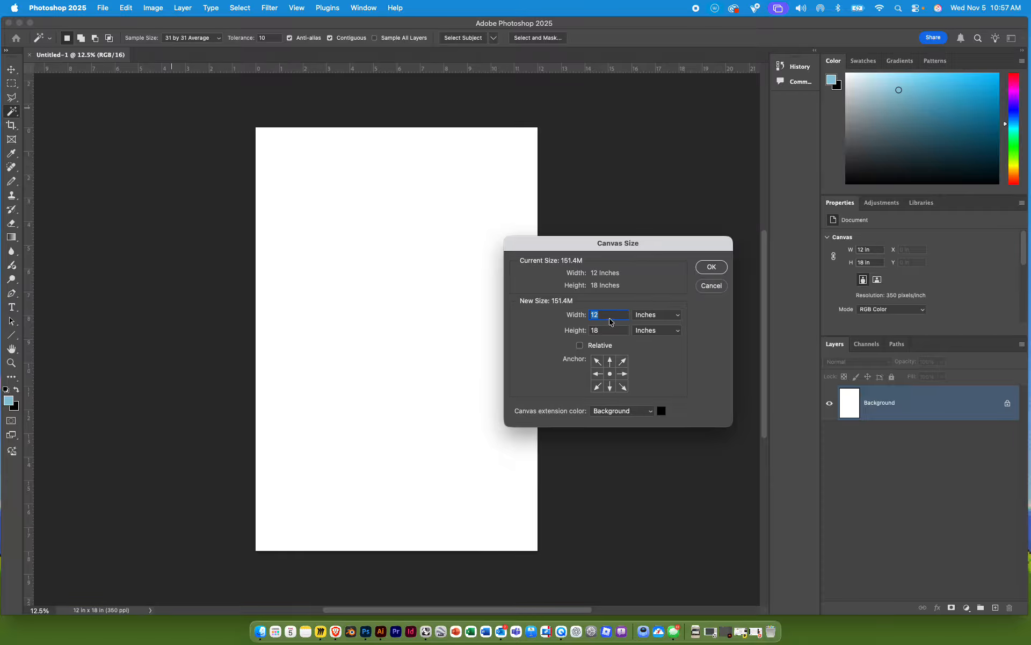
{"action": "type", "text": "18"}
{"action": "double_click", "coordinate": [595, 330]}
{"action": "type", "text": "12"}
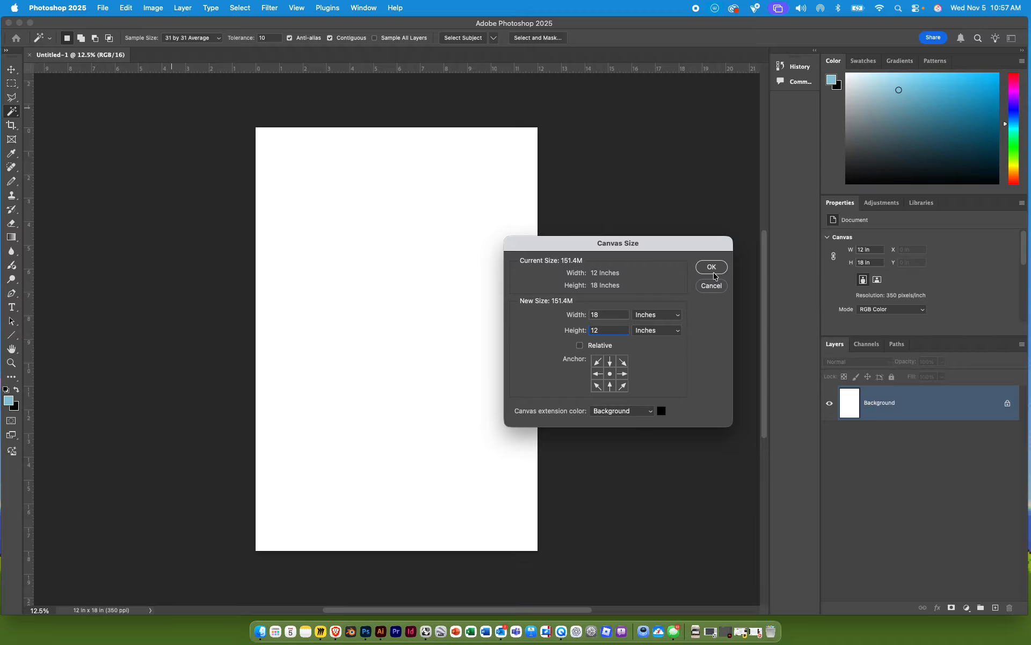
{"action": "left_click", "coordinate": [712, 268]}
{"action": "left_click", "coordinate": [527, 242]}
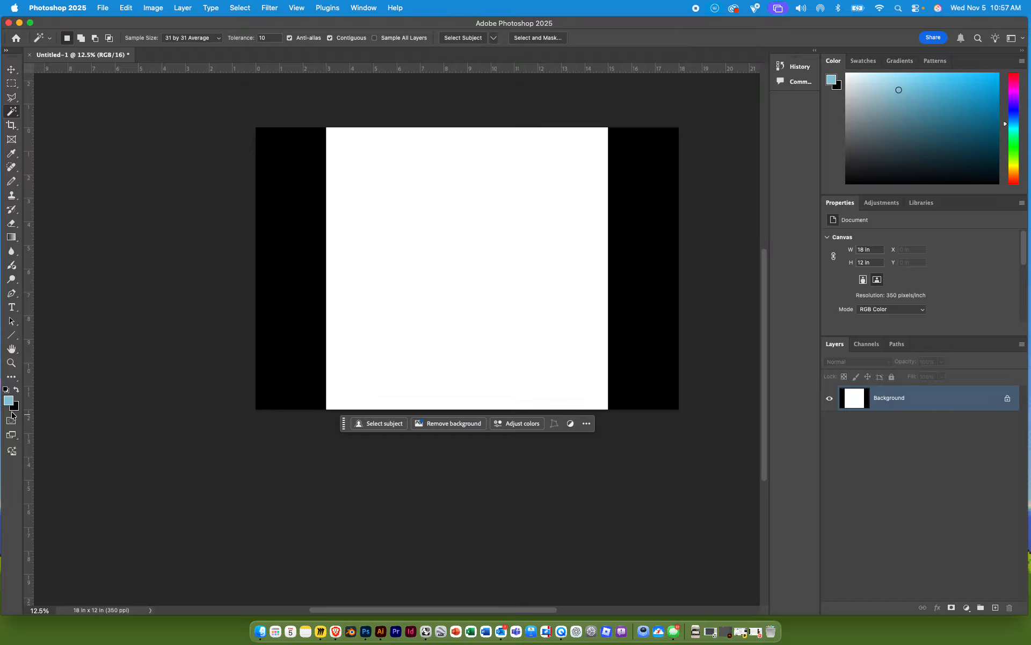
Set the background colour to white
{"action": "left_click", "coordinate": [15, 407]}
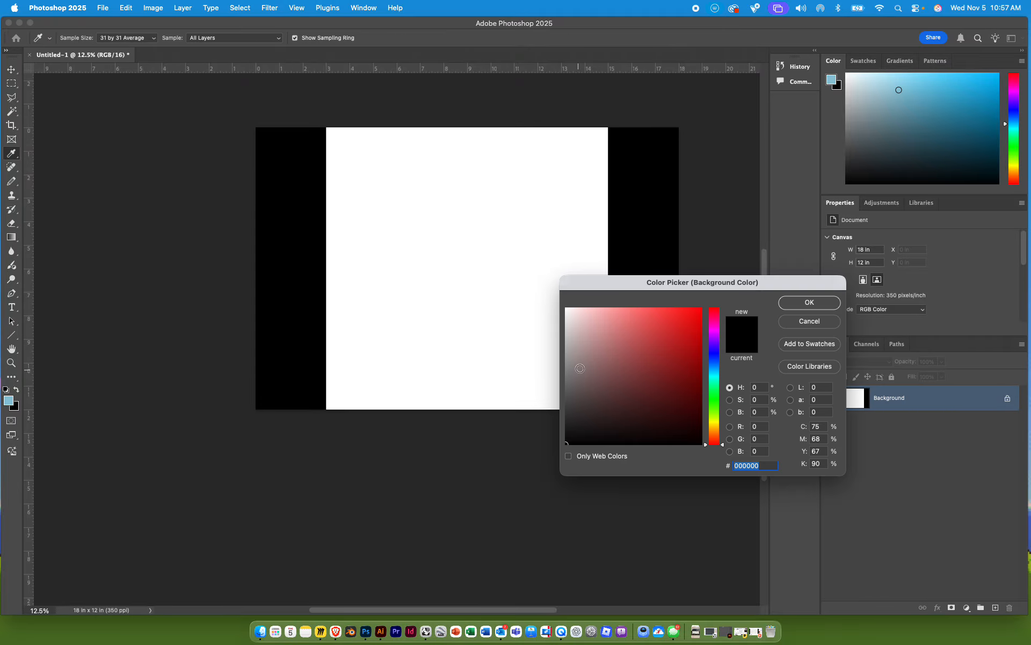
{"action": "left_click", "coordinate": [537, 309]}
{"action": "left_click", "coordinate": [795, 301]}
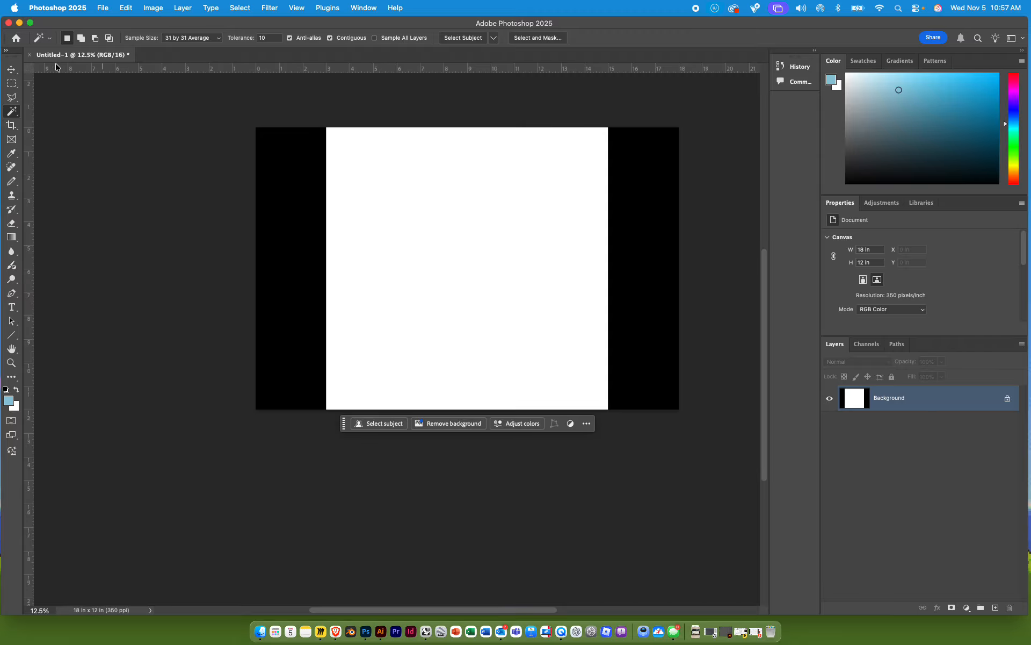
Undo the canvas resize and set the image size to 18 inches wide and 12 inches high
{"action": "key", "text": "super+z"}
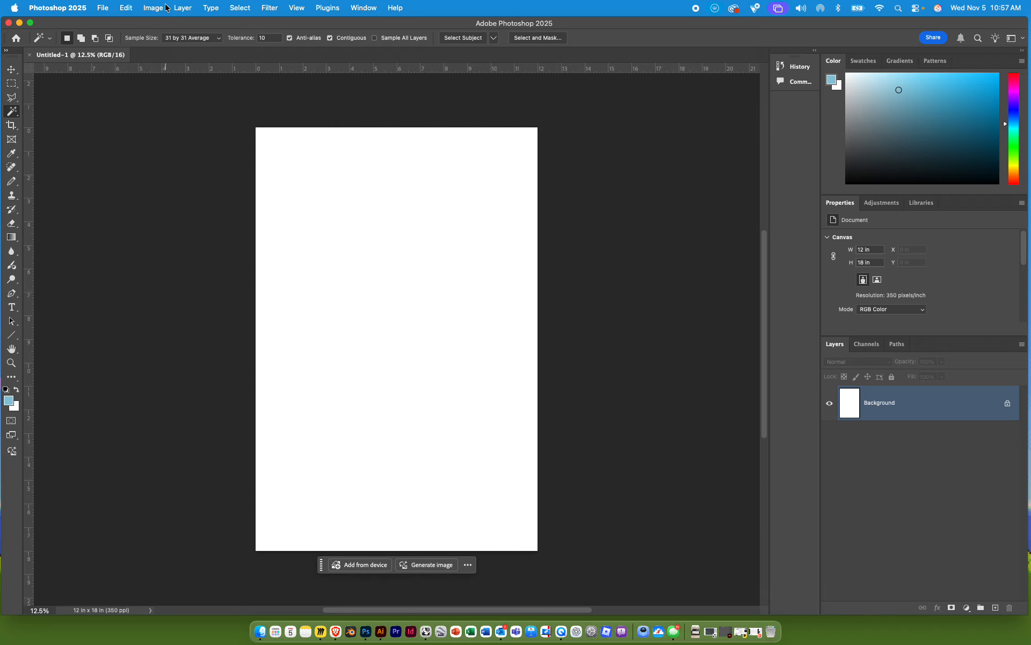
{"action": "left_click", "coordinate": [155, 8]}
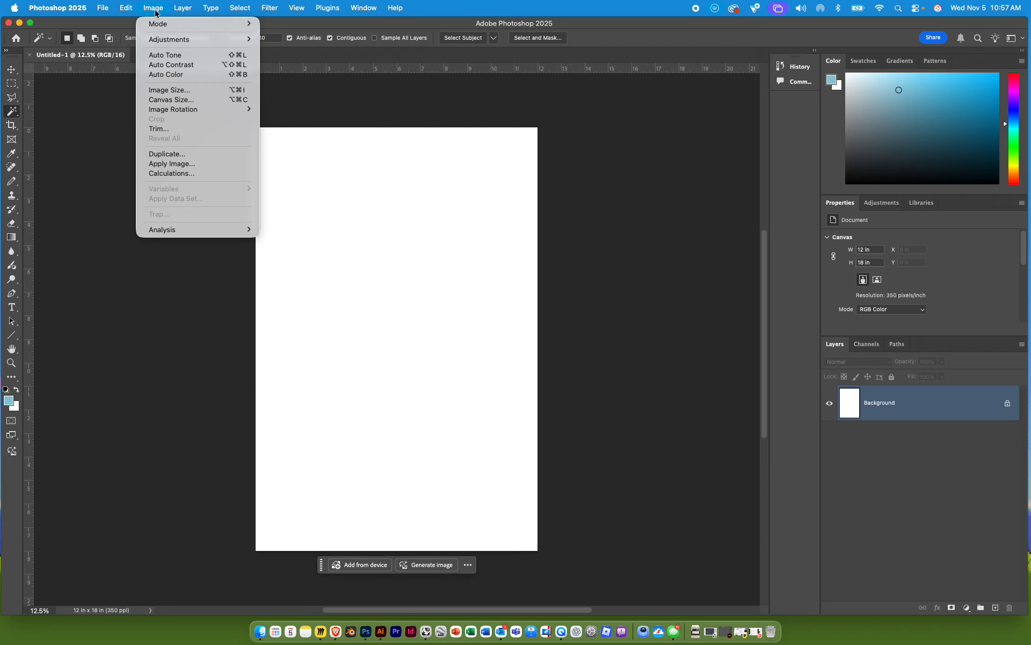
{"action": "left_click", "coordinate": [161, 89]}
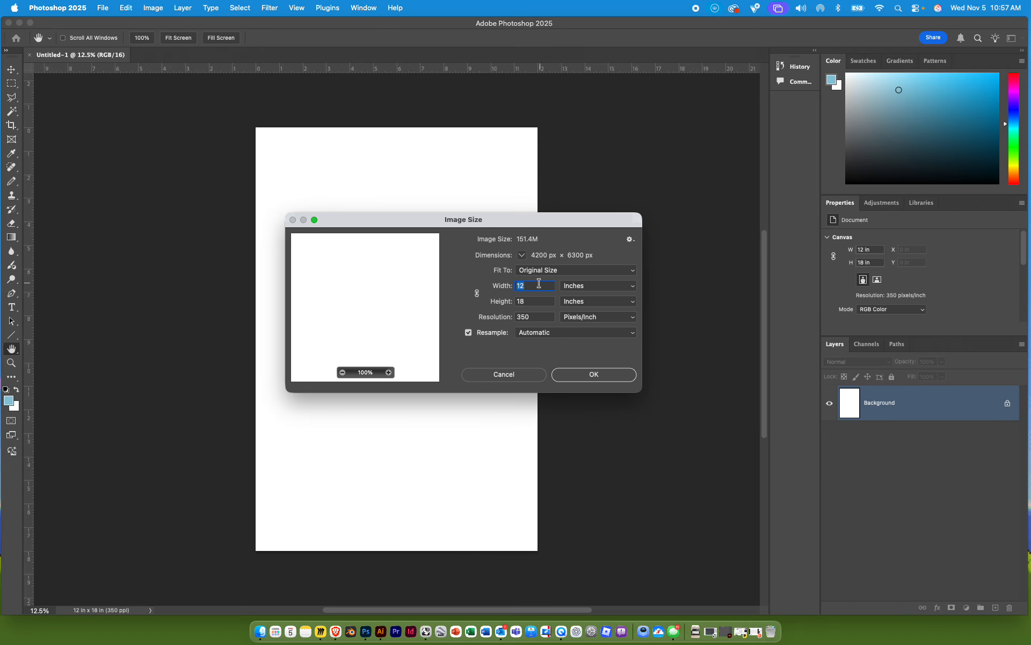
{"action": "type", "text": "1"}
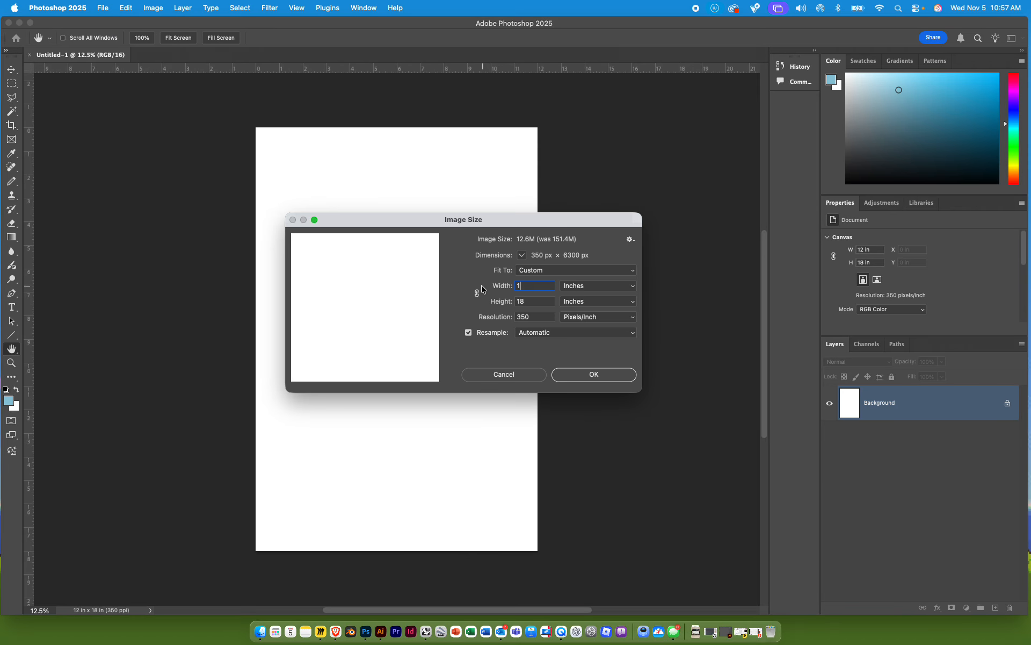
{"action": "type", "text": "8"}
{"action": "double_click", "coordinate": [536, 300]}
{"action": "type", "text": "12"}
{"action": "left_click", "coordinate": [594, 374]}
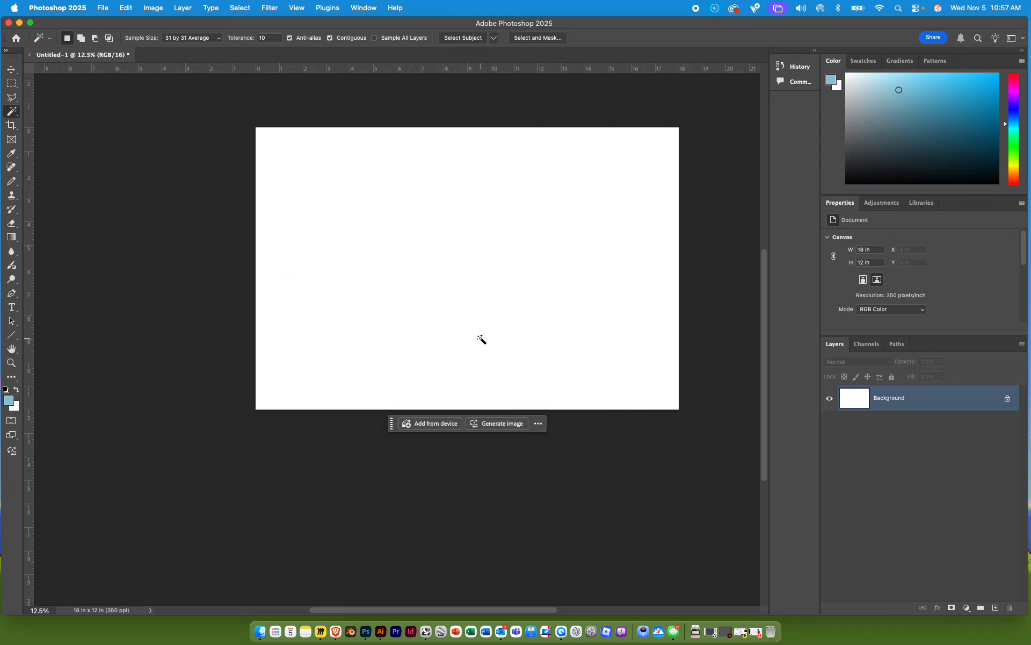
{"action": "scroll", "coordinate": [488, 322], "scroll_direction": "up", "scroll_amount": 1}
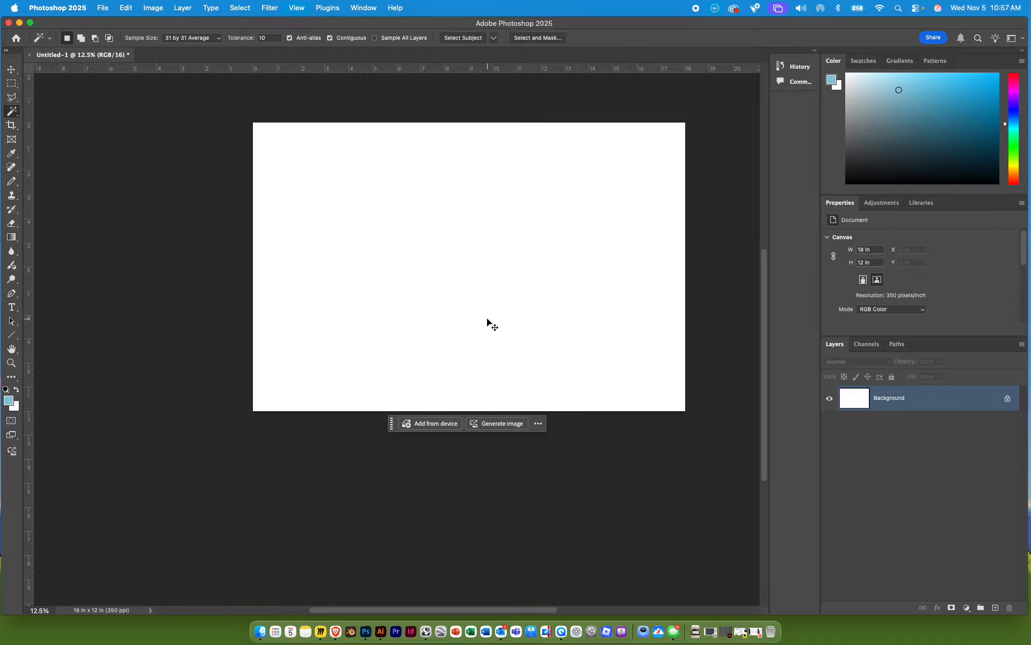
{"action": "left_click_drag", "start_coordinate": [607, 282], "coordinate": [507, 368]}
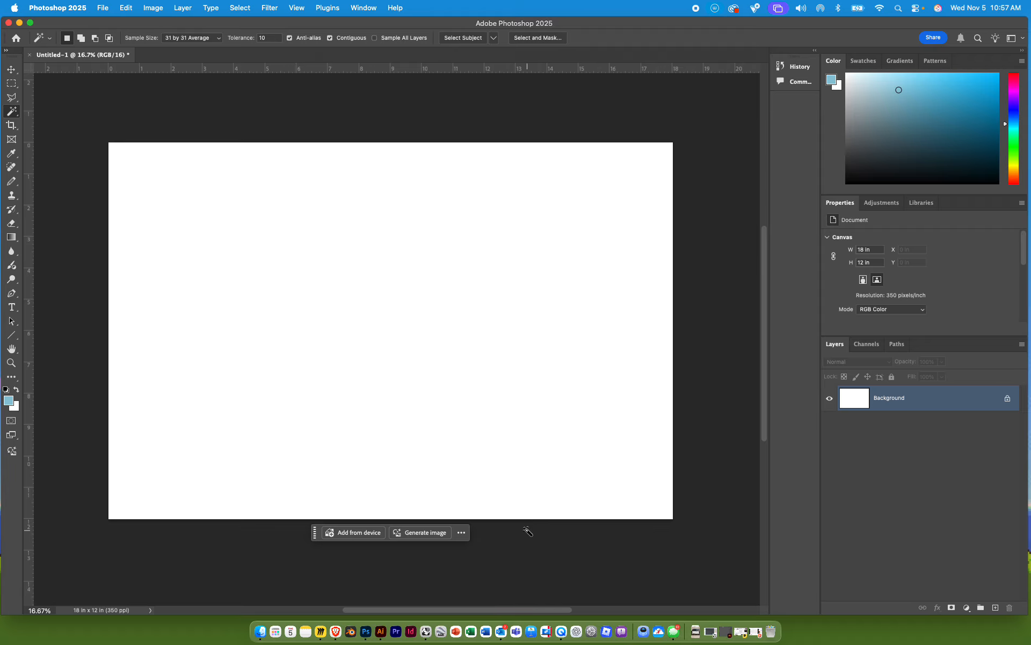
Switch to the ARCH 1303 Design I board in Miro and examine the opening staves of the Folk Dances flute score
{"action": "left_click", "coordinate": [320, 631]}
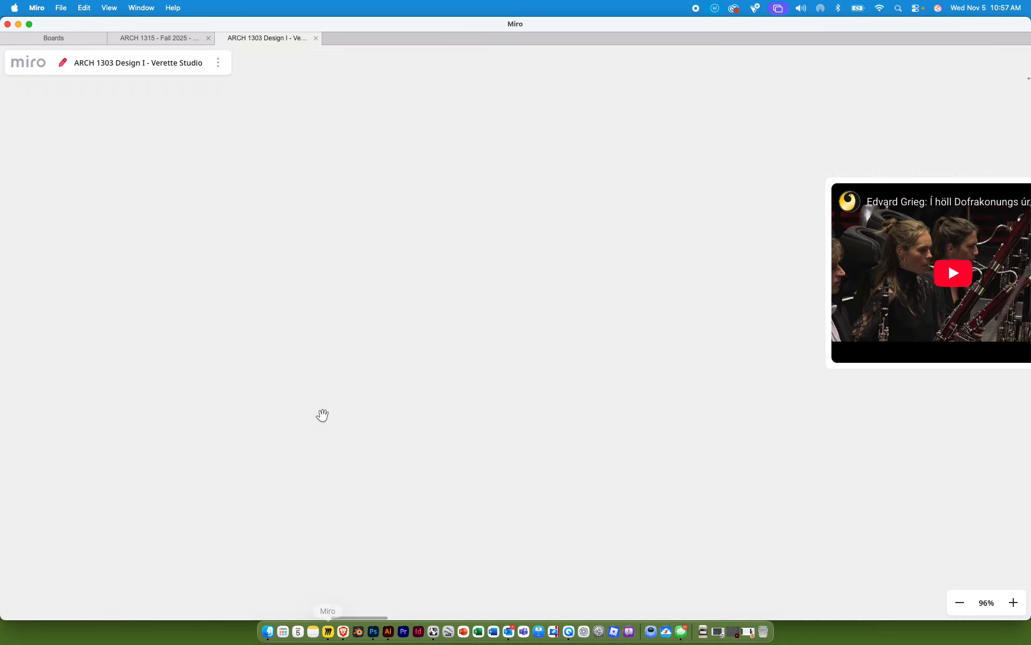
{"action": "scroll", "coordinate": [538, 299], "scroll_direction": "up", "scroll_amount": 10}
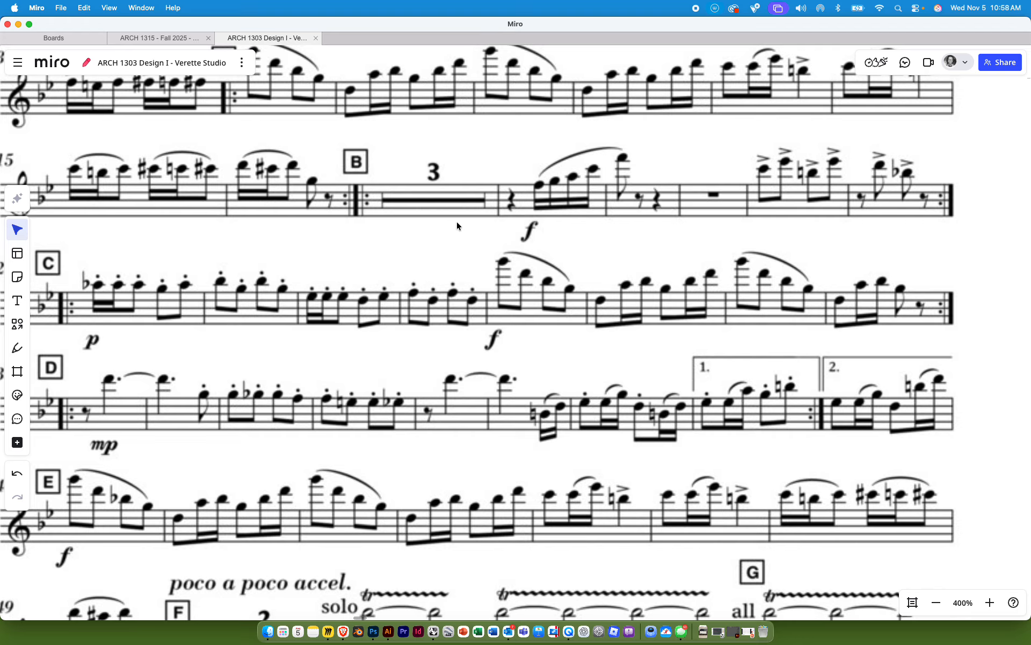
{"action": "scroll", "coordinate": [492, 225], "scroll_direction": "up", "scroll_amount": 2}
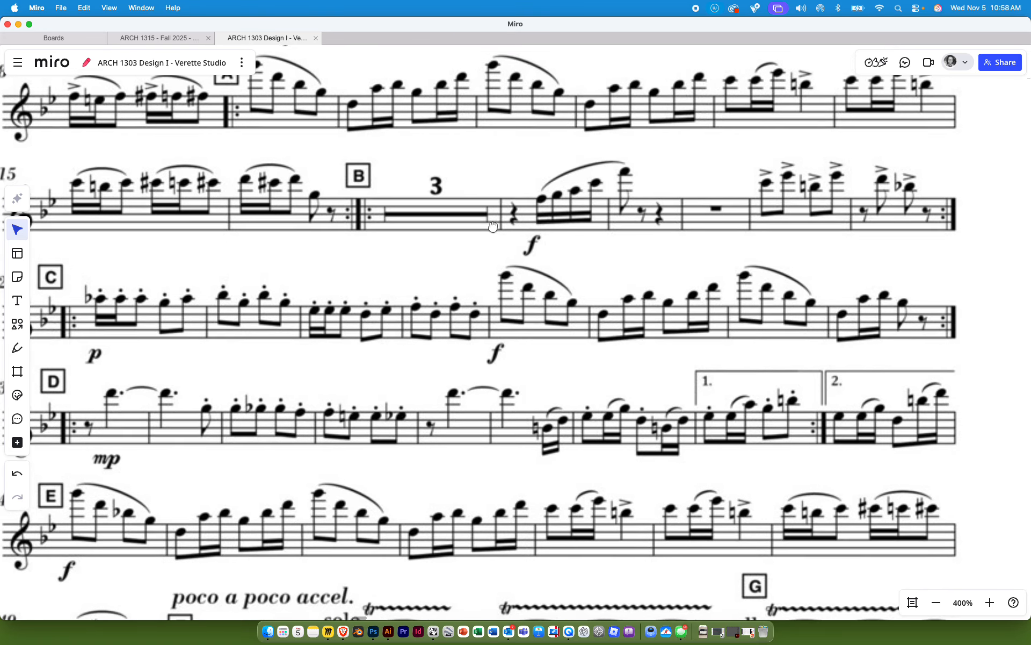
{"action": "left_click_drag", "start_coordinate": [492, 226], "coordinate": [491, 276]}
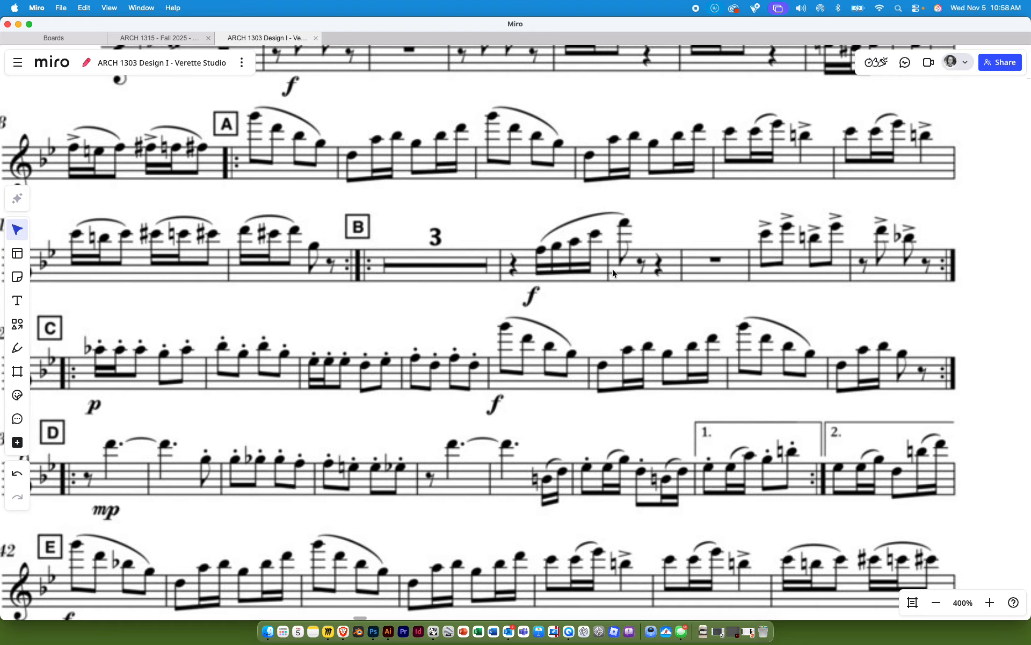
{"action": "scroll", "coordinate": [608, 230], "scroll_direction": "up", "scroll_amount": 5}
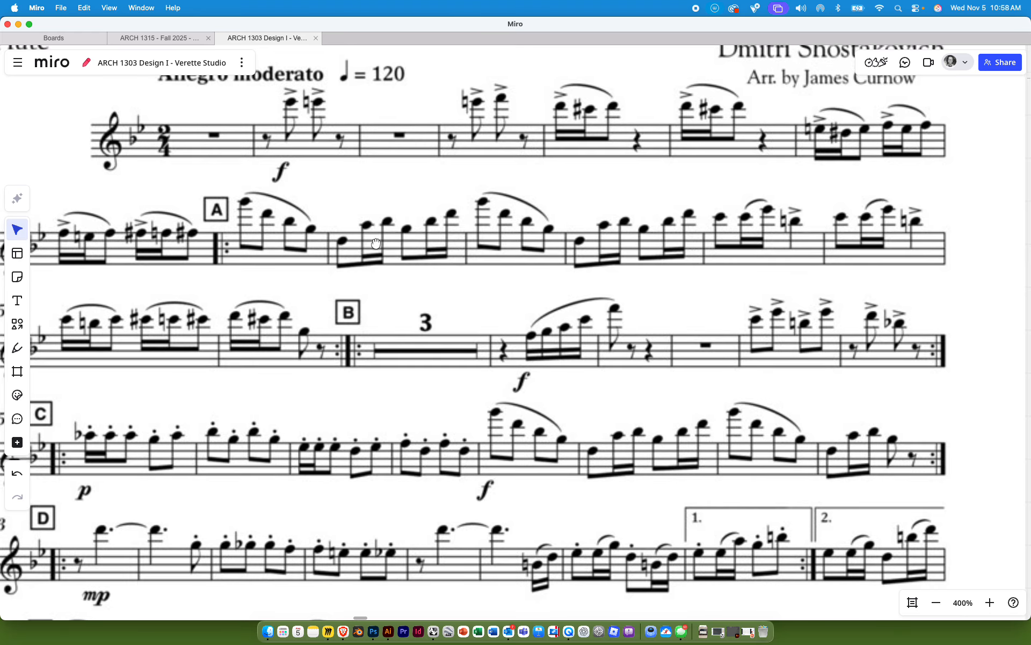
{"action": "scroll", "coordinate": [383, 258], "scroll_direction": "up", "scroll_amount": 2}
{"action": "scroll", "coordinate": [383, 258], "scroll_direction": "left", "scroll_amount": 2}
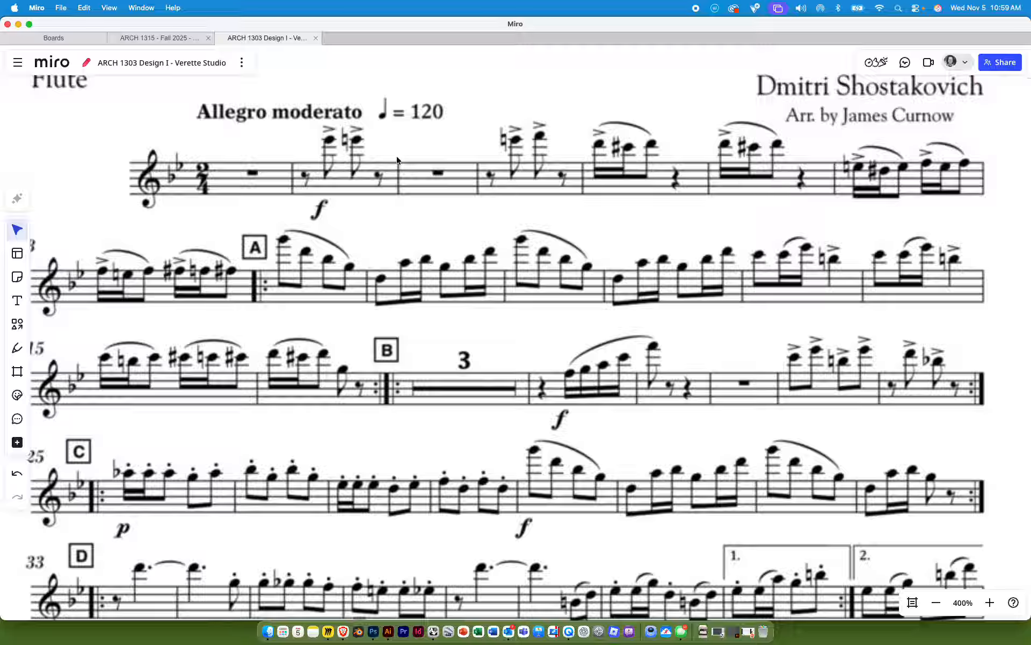
{"action": "scroll", "coordinate": [340, 208], "scroll_direction": "down", "scroll_amount": 2}
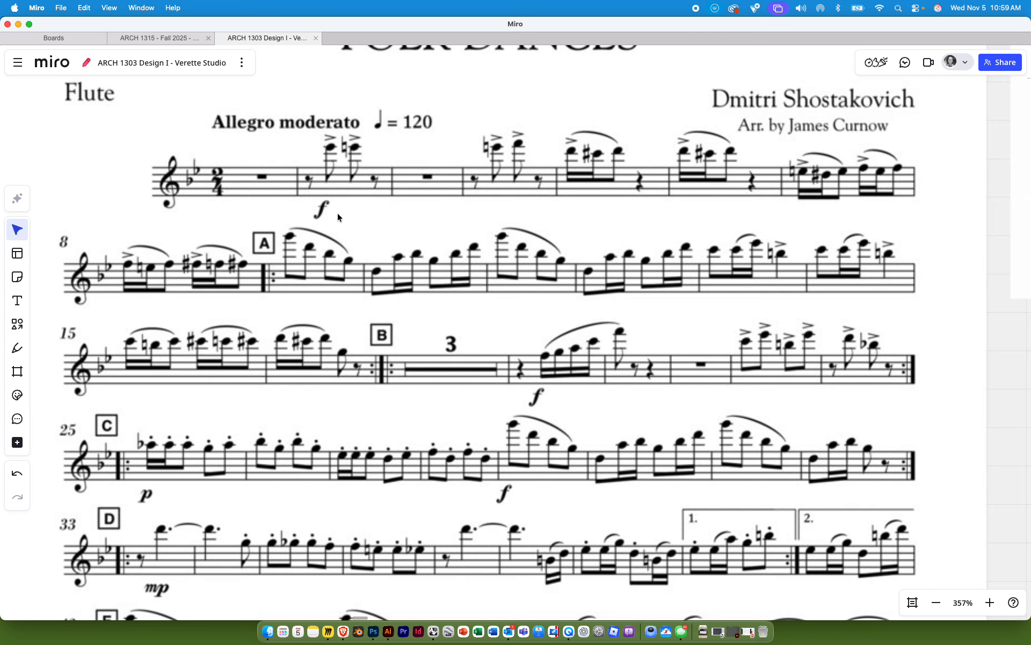
{"action": "scroll", "coordinate": [284, 246], "scroll_direction": "up", "scroll_amount": 2}
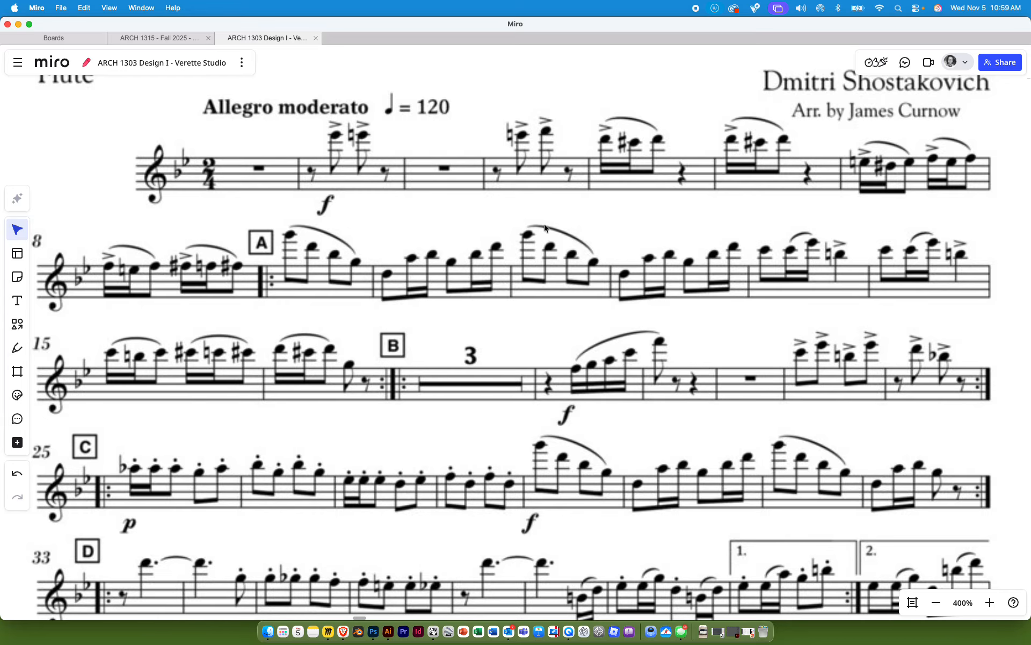
Examine the note patterns in sections C to G of the Folk Dances flute score
{"action": "scroll", "coordinate": [576, 336], "scroll_direction": "down", "scroll_amount": 5}
{"action": "scroll", "coordinate": [538, 269], "scroll_direction": "down", "scroll_amount": 3}
{"action": "scroll", "coordinate": [509, 220], "scroll_direction": "down", "scroll_amount": 2}
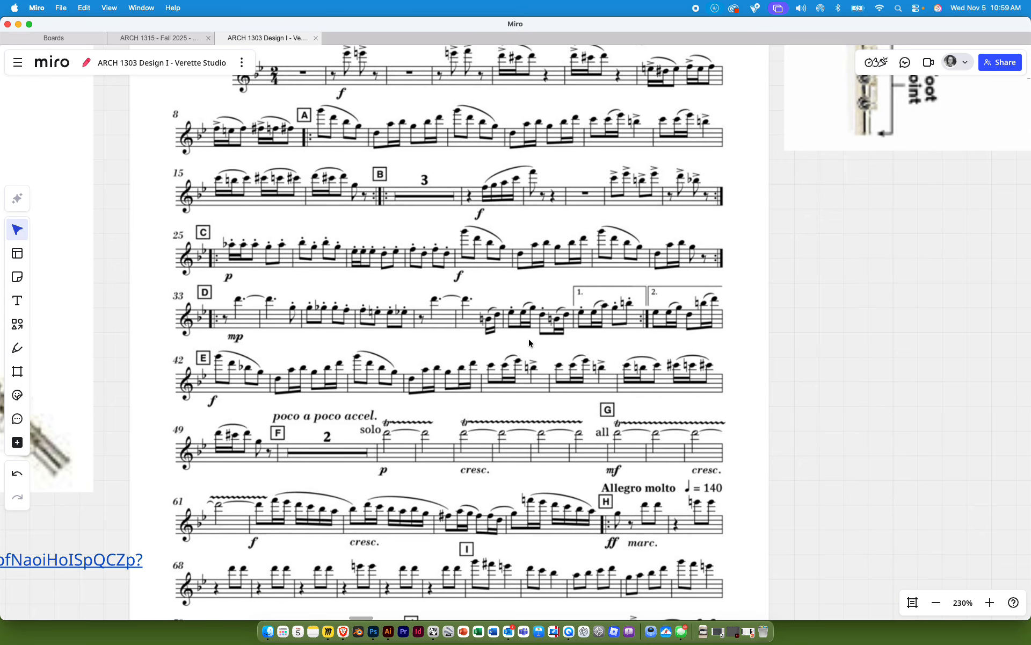
{"action": "scroll", "coordinate": [462, 399], "scroll_direction": "up", "scroll_amount": 5}
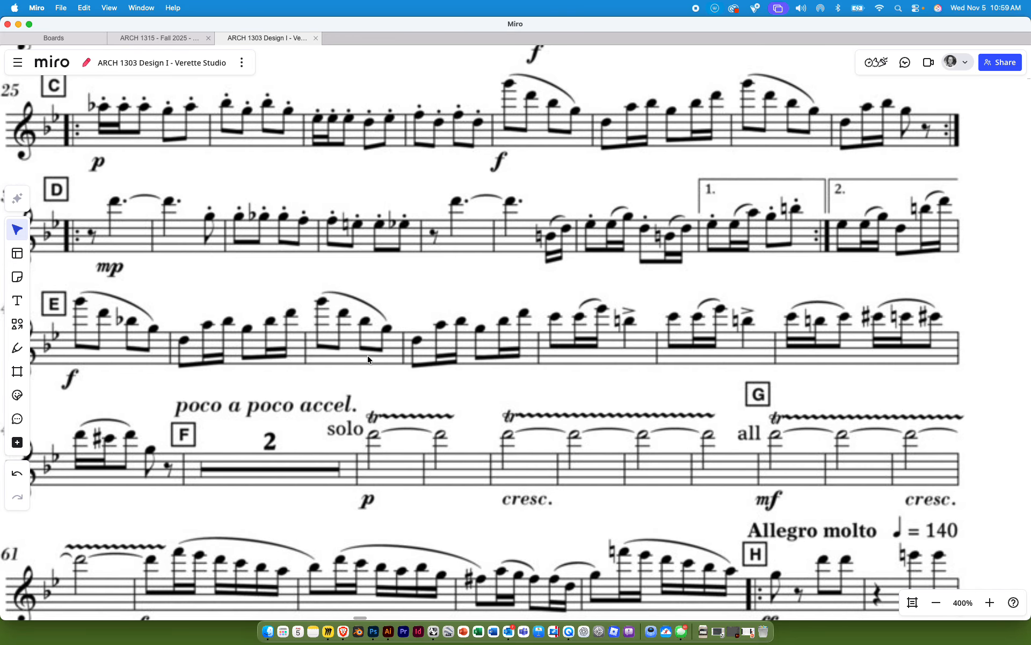
{"action": "scroll", "coordinate": [368, 354], "scroll_direction": "up", "scroll_amount": 2}
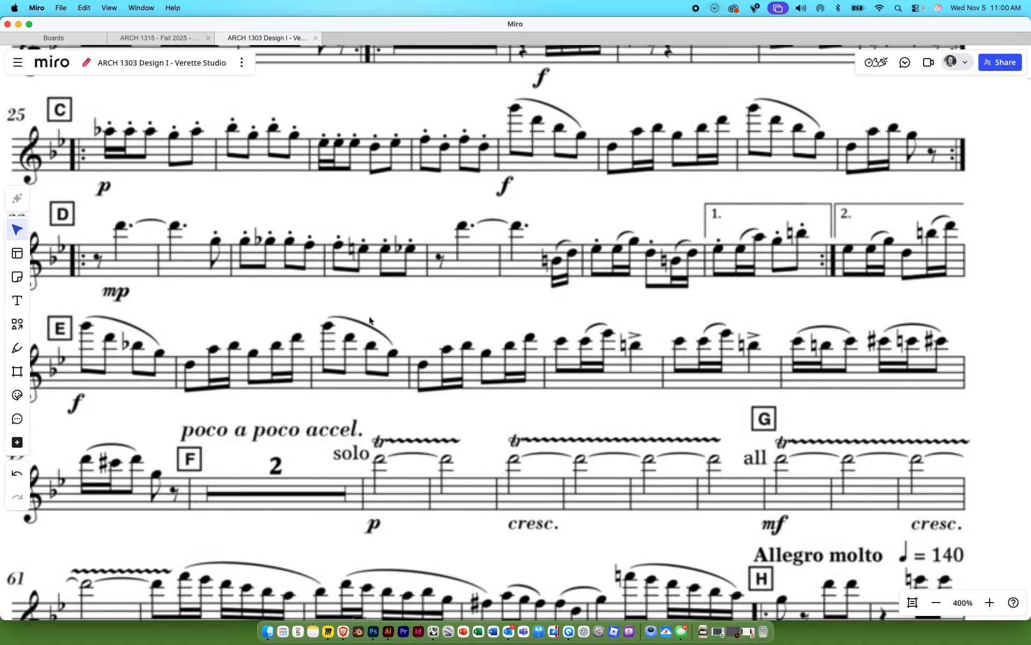
{"action": "scroll", "coordinate": [419, 321], "scroll_direction": "right", "scroll_amount": 2}
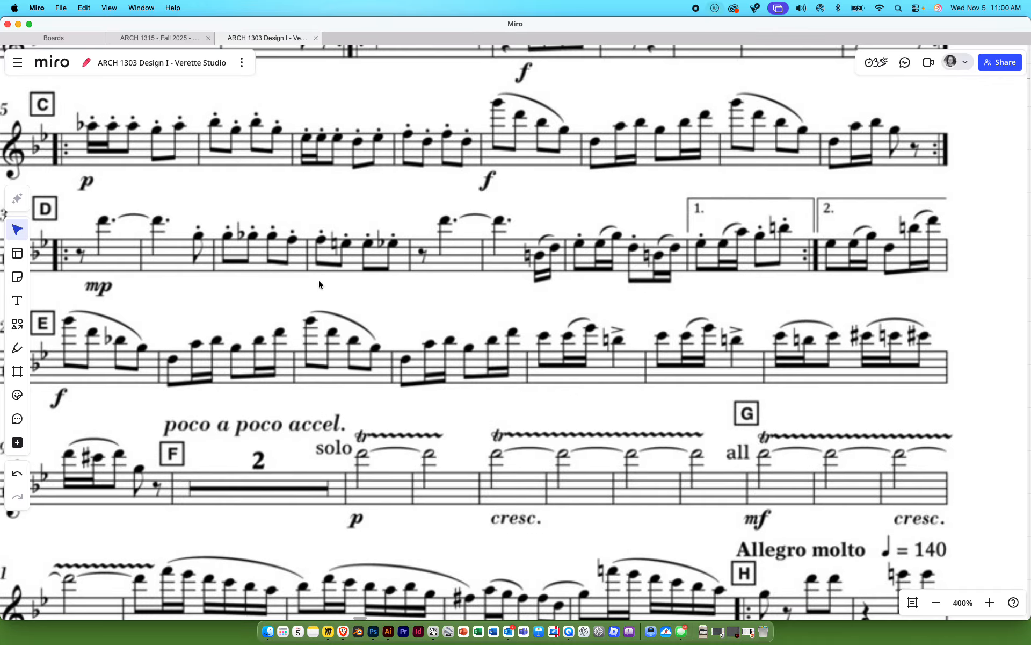
{"action": "scroll", "coordinate": [322, 370], "scroll_direction": "left", "scroll_amount": 3}
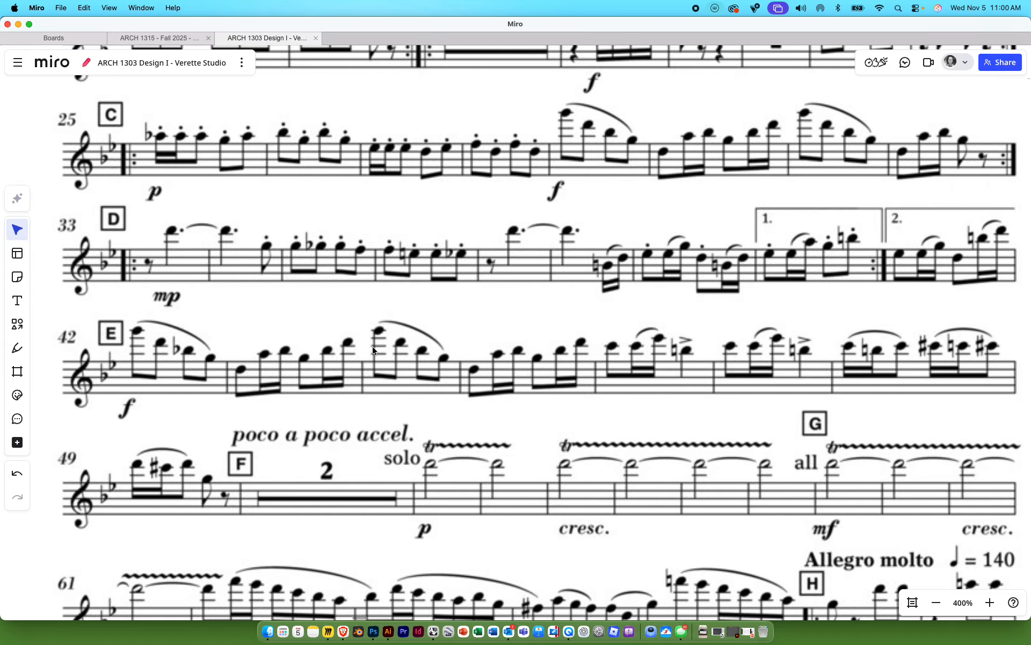
Find Beethoven's Symphony No. 5 score in the board's French horn section and examine its opening staves
{"action": "scroll", "coordinate": [374, 352], "scroll_direction": "down", "scroll_amount": 10}
{"action": "left_click_drag", "start_coordinate": [362, 367], "coordinate": [477, 295]}
{"action": "scroll", "coordinate": [319, 355], "scroll_direction": "up", "scroll_amount": 12}
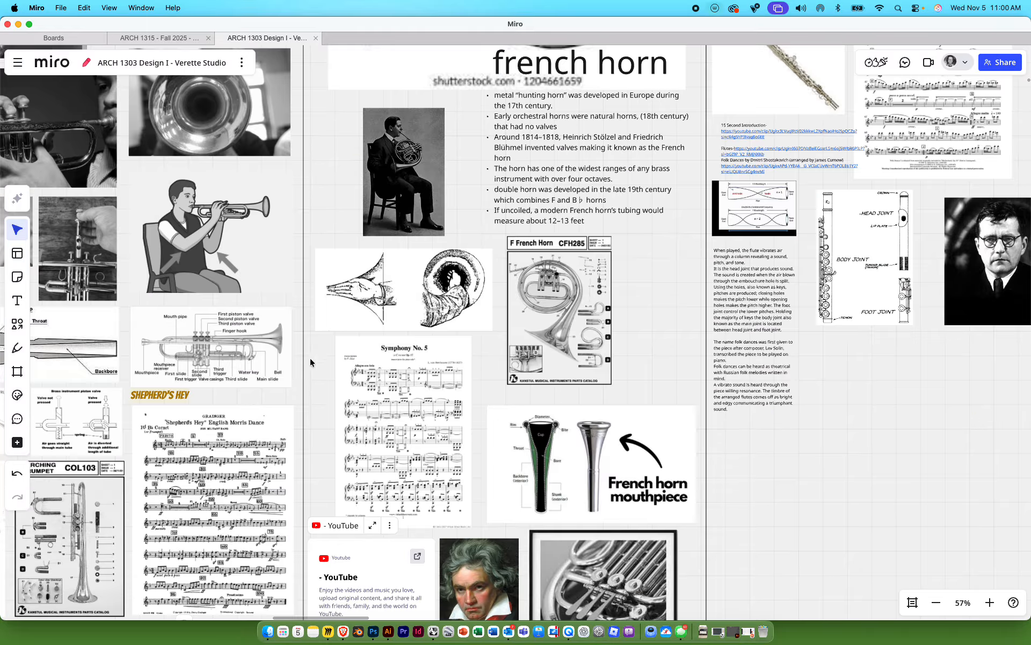
{"action": "scroll", "coordinate": [423, 282], "scroll_direction": "up", "scroll_amount": 4}
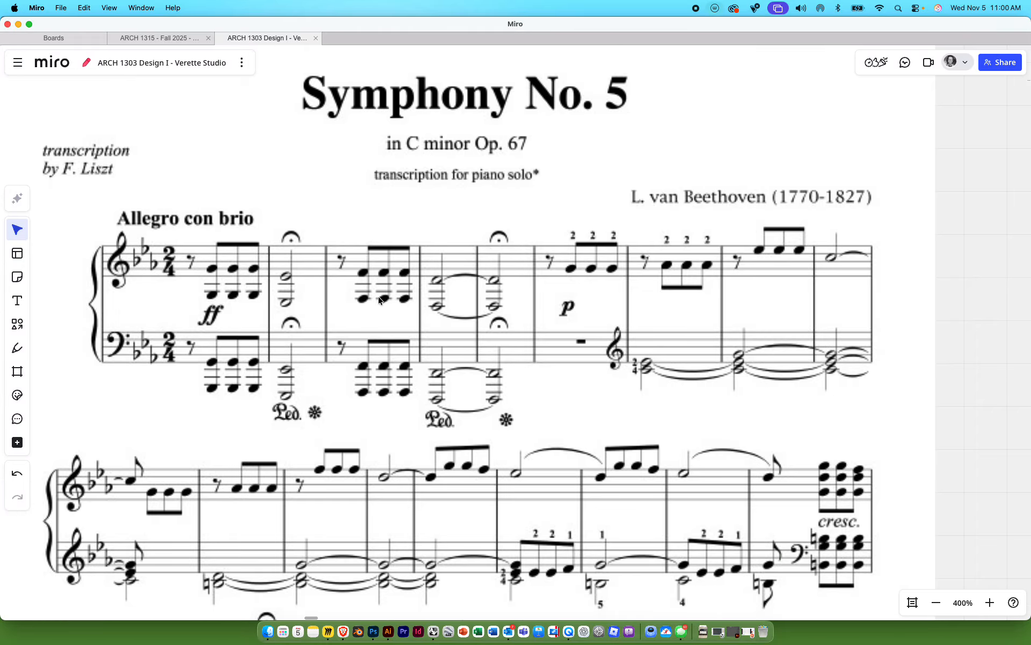
{"action": "left_click_drag", "start_coordinate": [385, 305], "coordinate": [333, 312]}
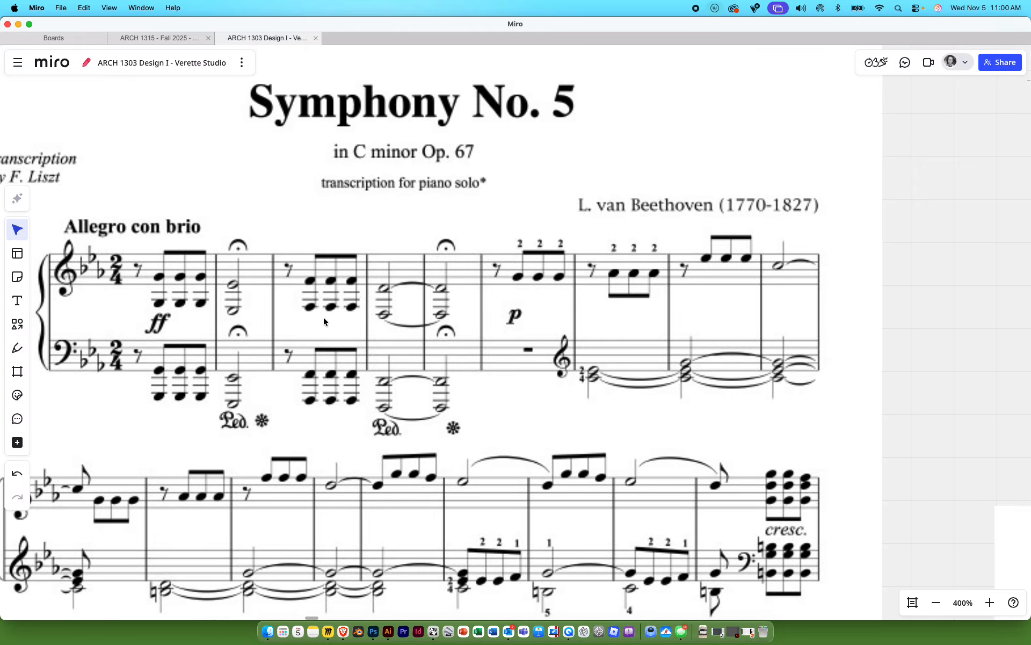
{"action": "scroll", "coordinate": [331, 317], "scroll_direction": "down", "scroll_amount": 2}
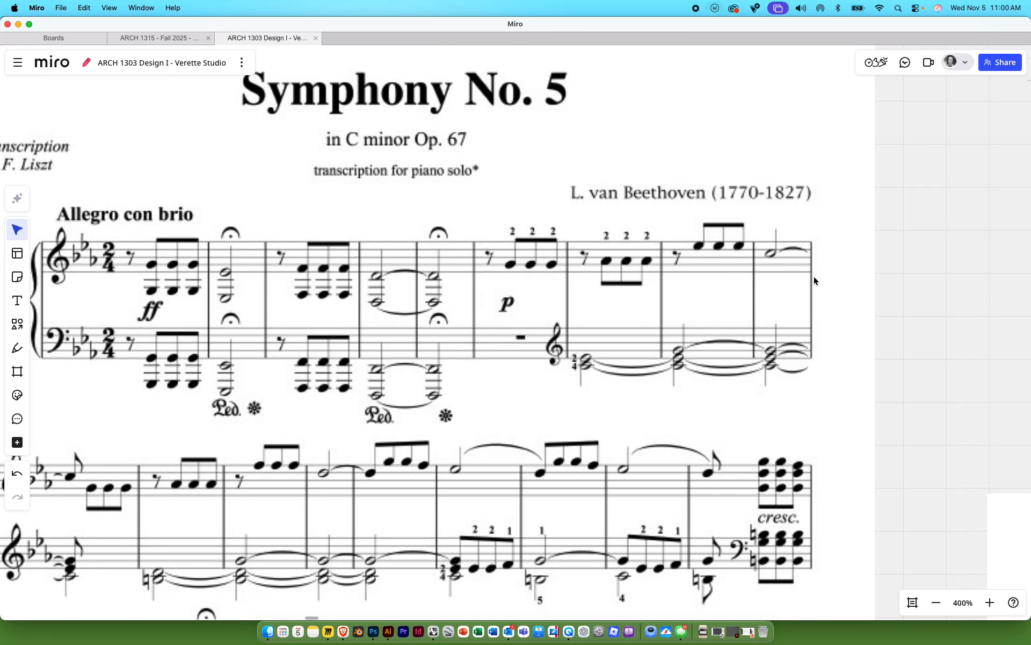
{"action": "scroll", "coordinate": [776, 319], "scroll_direction": "down", "scroll_amount": 3}
{"action": "scroll", "coordinate": [779, 279], "scroll_direction": "down", "scroll_amount": 3}
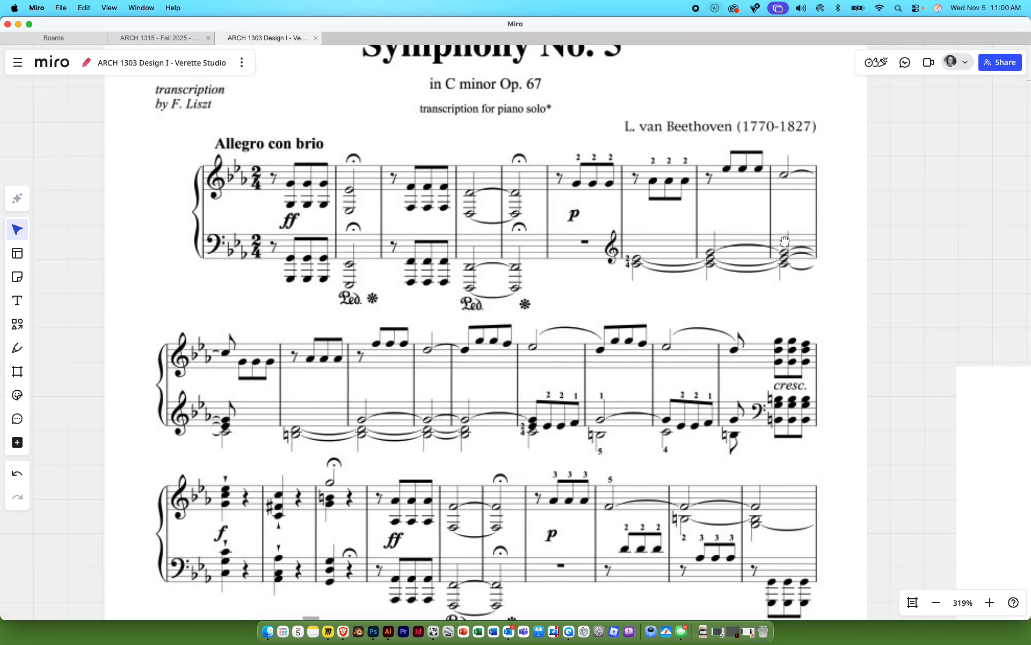
Capture a screenshot of the first two-staff system of the Symphony No. 5 score
{"action": "scroll", "coordinate": [328, 215], "scroll_direction": "up", "scroll_amount": 3}
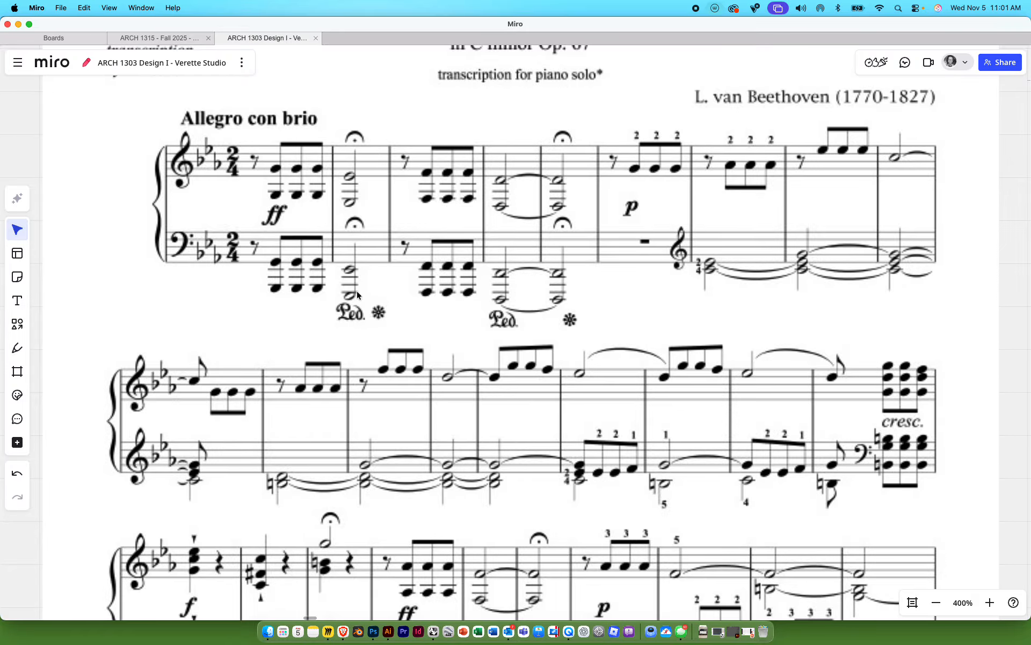
{"action": "left_click_drag", "start_coordinate": [496, 243], "coordinate": [435, 274]}
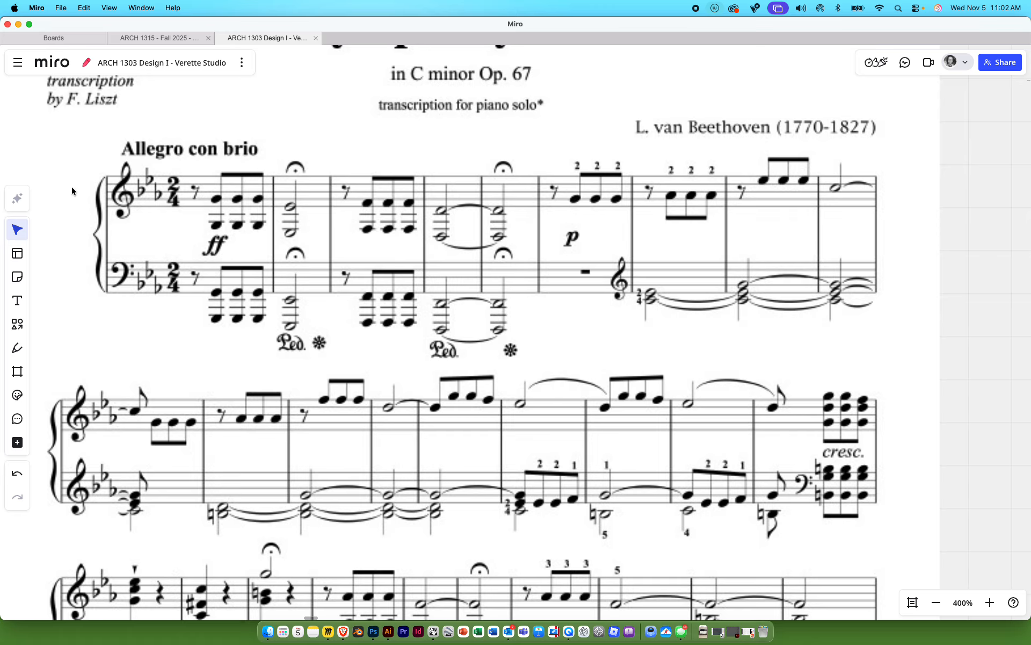
{"action": "key", "text": "super+shift+5"}
{"action": "key", "text": "Escape"}
{"action": "key", "text": "super+shift+4"}
{"action": "left_click_drag", "start_coordinate": [101, 156], "coordinate": [889, 364]}
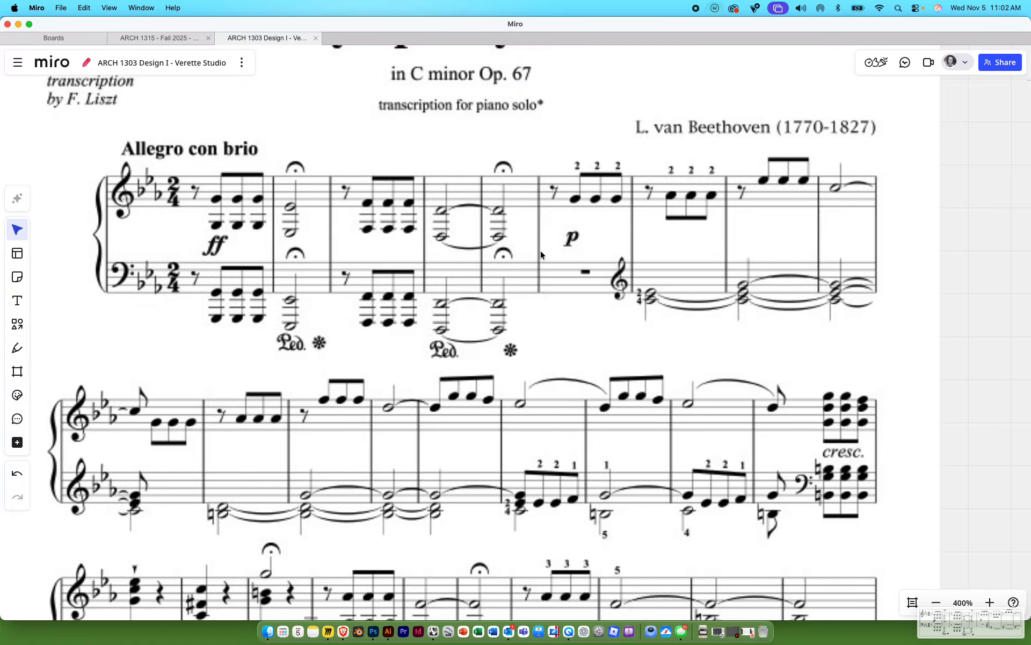
Switch to the blank Photoshop document and try to drop the captured score screenshot onto its canvas
{"action": "left_click", "coordinate": [18, 25]}
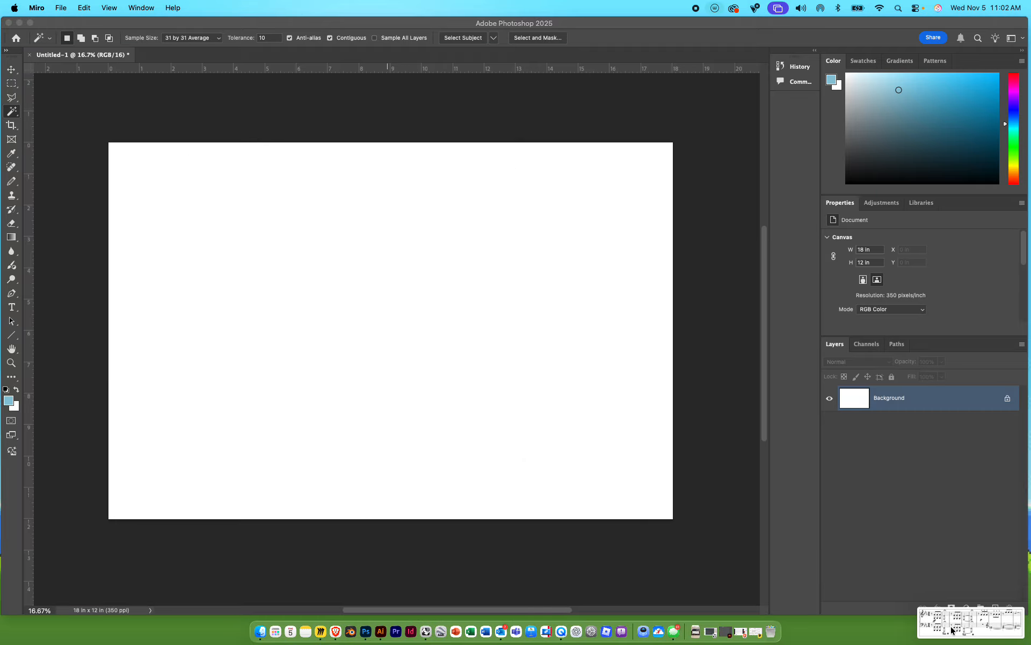
{"action": "left_click_drag", "start_coordinate": [951, 629], "coordinate": [462, 385]}
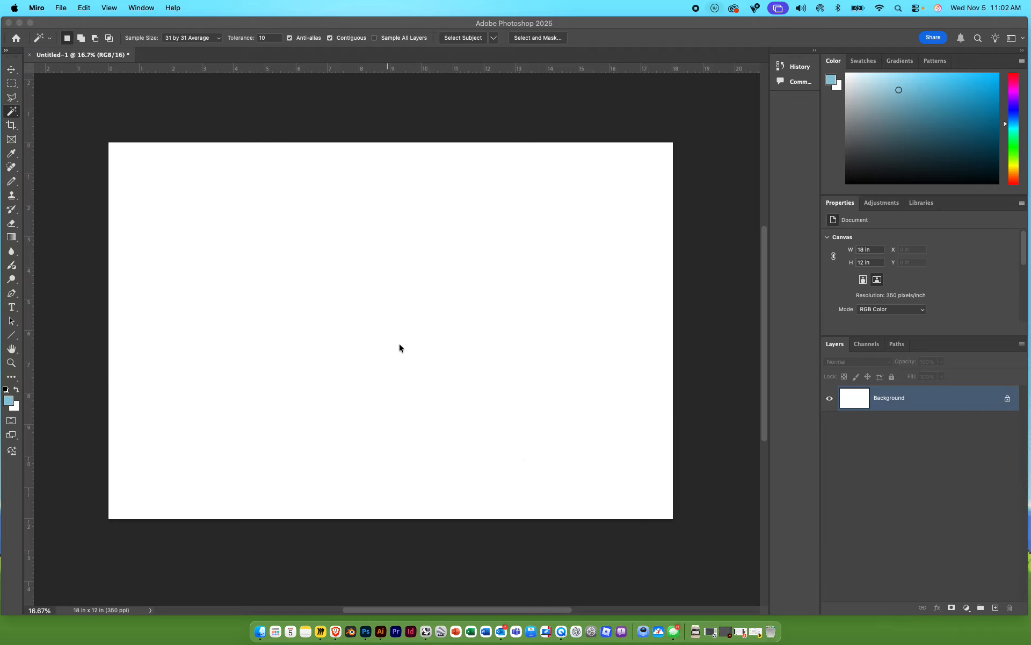
{"action": "left_click", "coordinate": [435, 382]}
{"action": "left_click", "coordinate": [525, 406]}
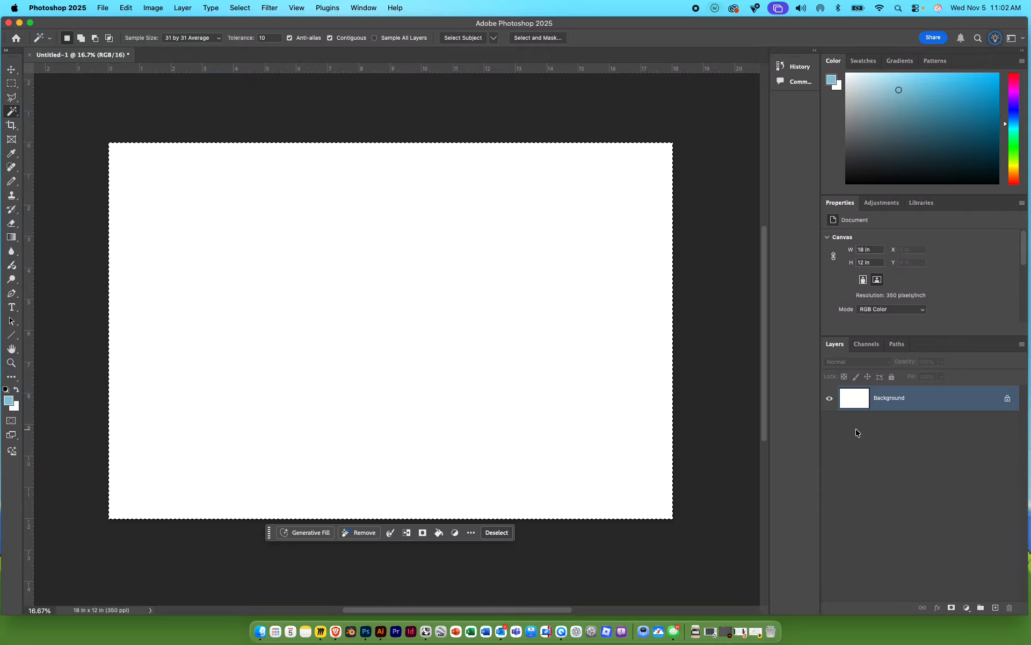
Try to place the newest capture as an embedded file, then cancel the placement of Screen Recording 2025-11-04 at 9.35.03 AM
{"action": "left_click", "coordinate": [104, 10]}
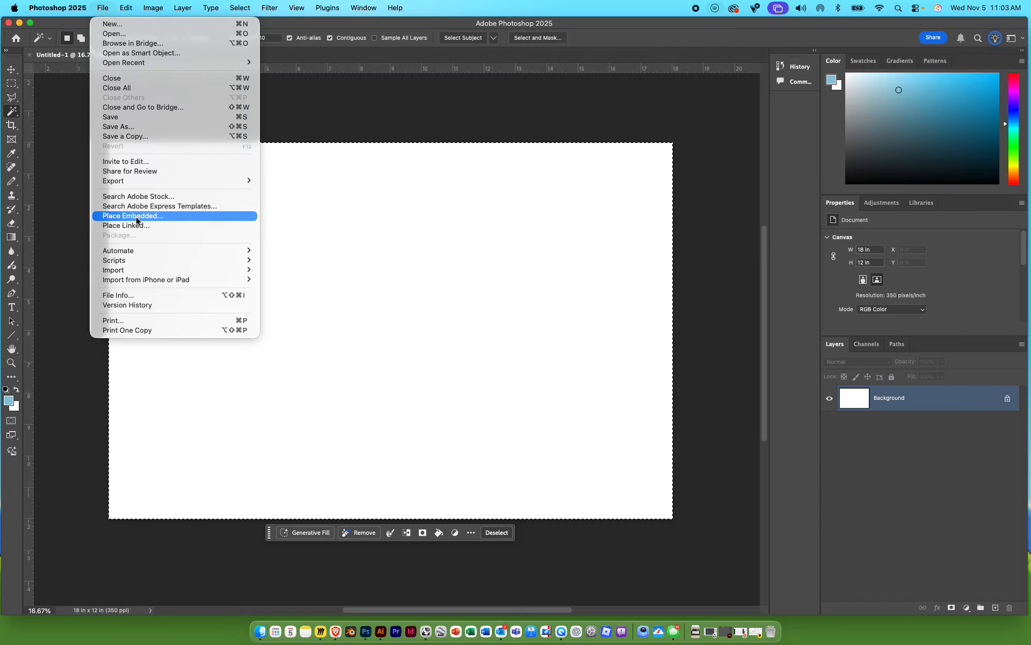
{"action": "left_click", "coordinate": [137, 216]}
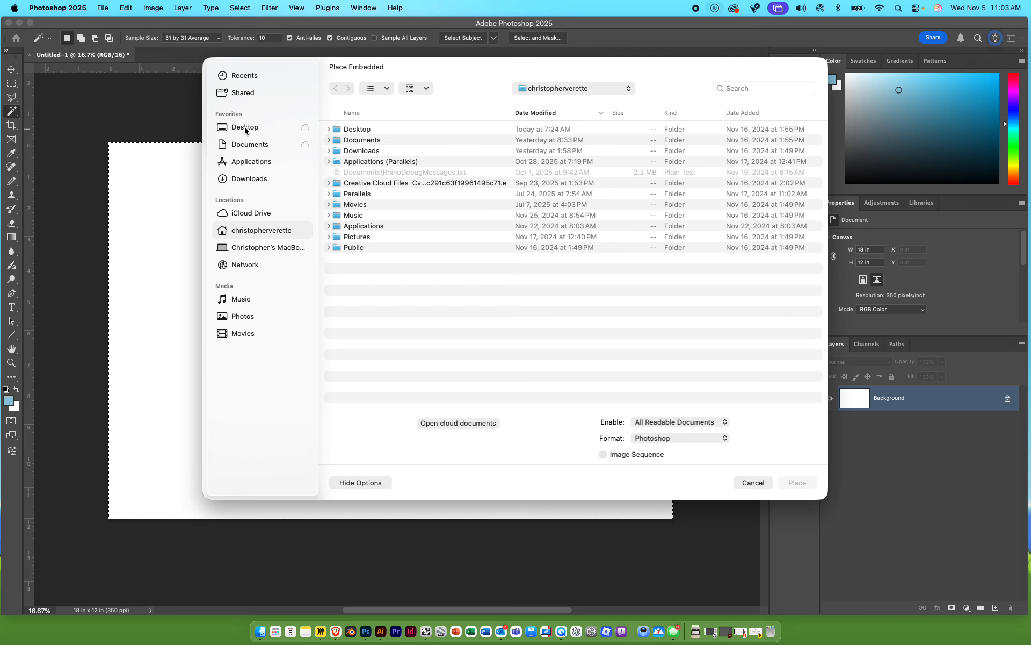
{"action": "left_click", "coordinate": [245, 127]}
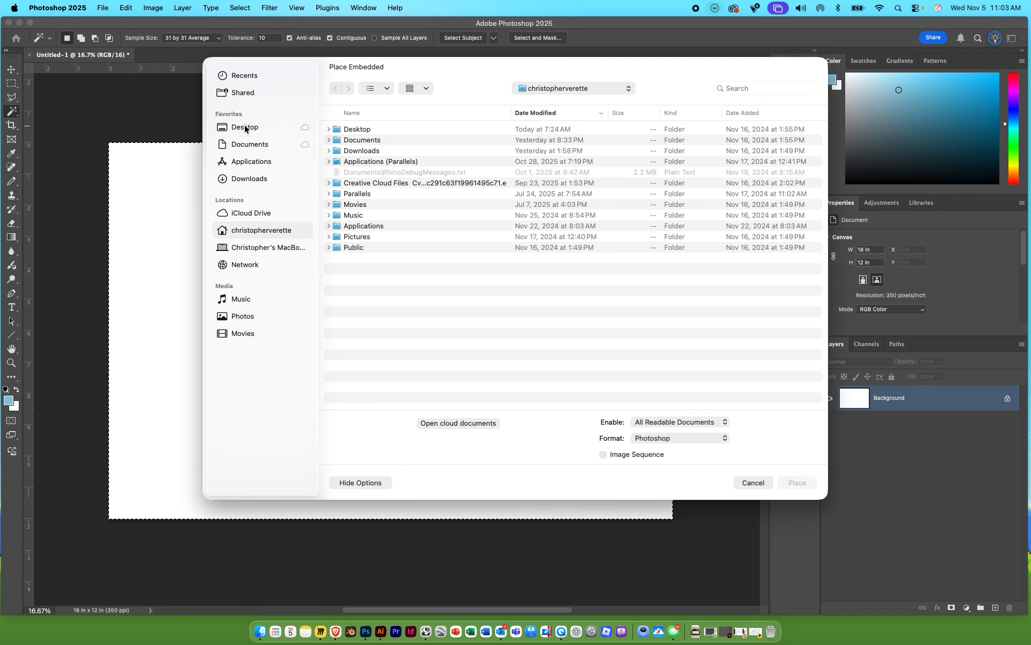
{"action": "left_click", "coordinate": [263, 179]}
{"action": "left_click", "coordinate": [371, 131]}
{"action": "double_click", "coordinate": [370, 131]}
{"action": "double_click", "coordinate": [370, 131]}
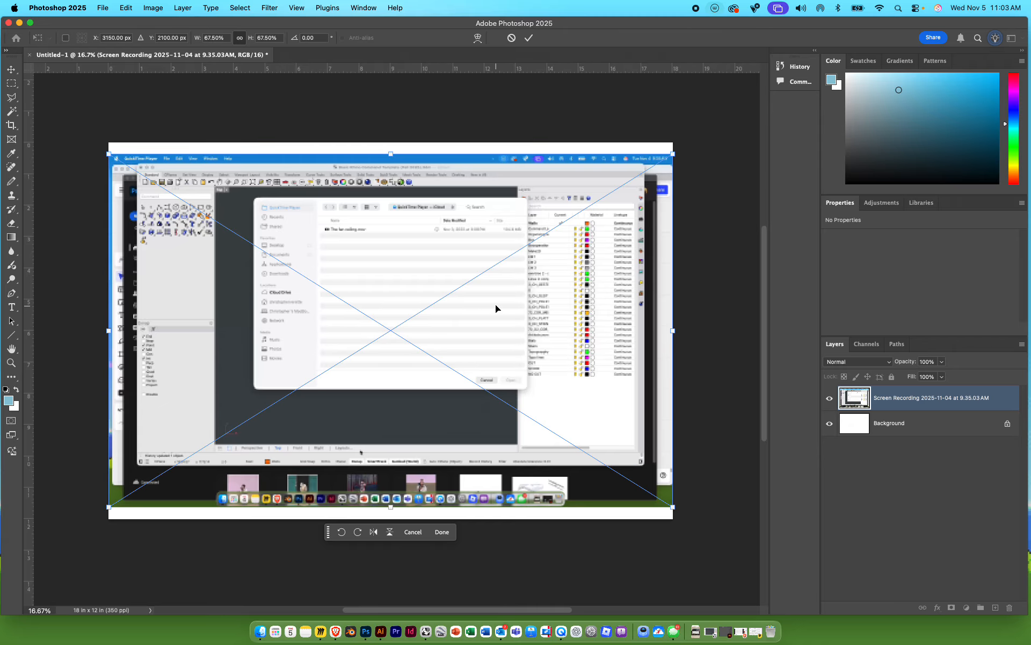
{"action": "key", "text": "Escape"}
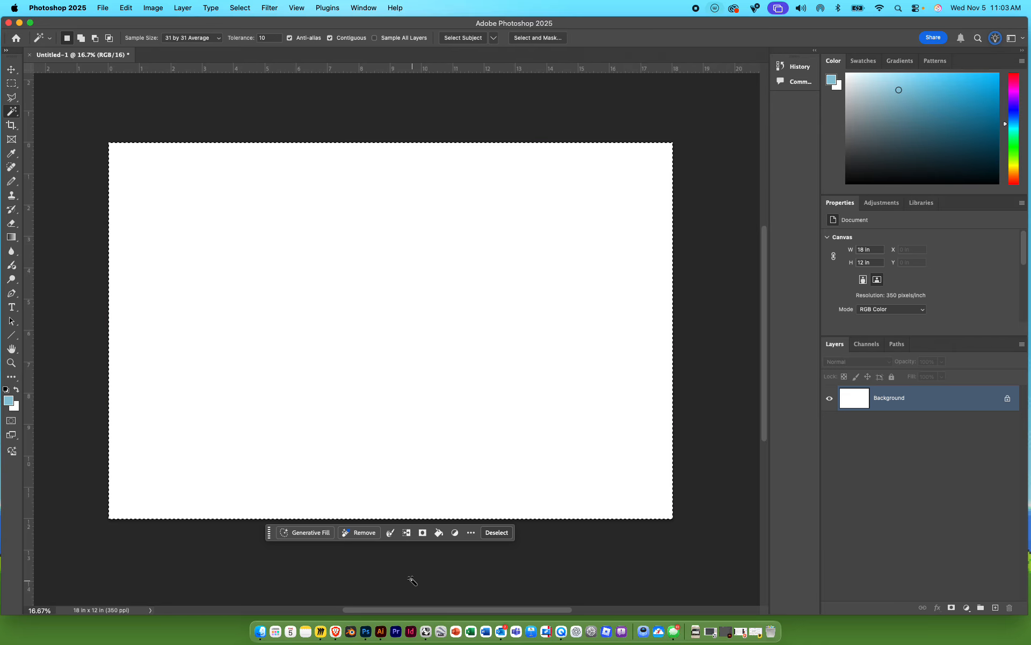
Switch back to Miro and capture the opening Allegro con brio system of Symphony No. 5 as a screenshot
{"action": "left_click", "coordinate": [322, 632]}
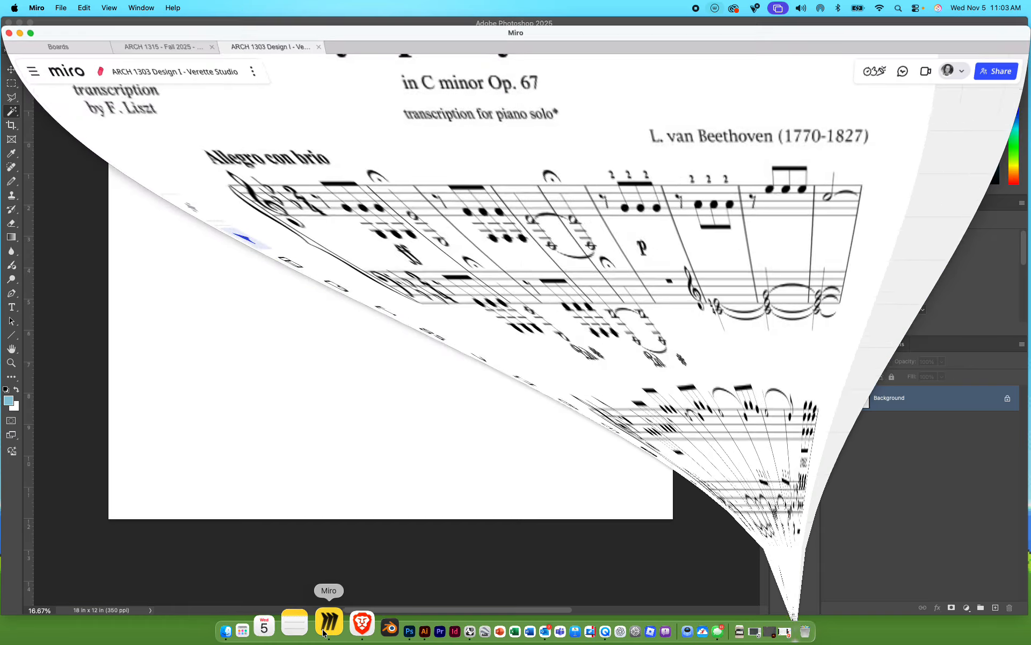
{"action": "key", "text": "super+shift+4"}
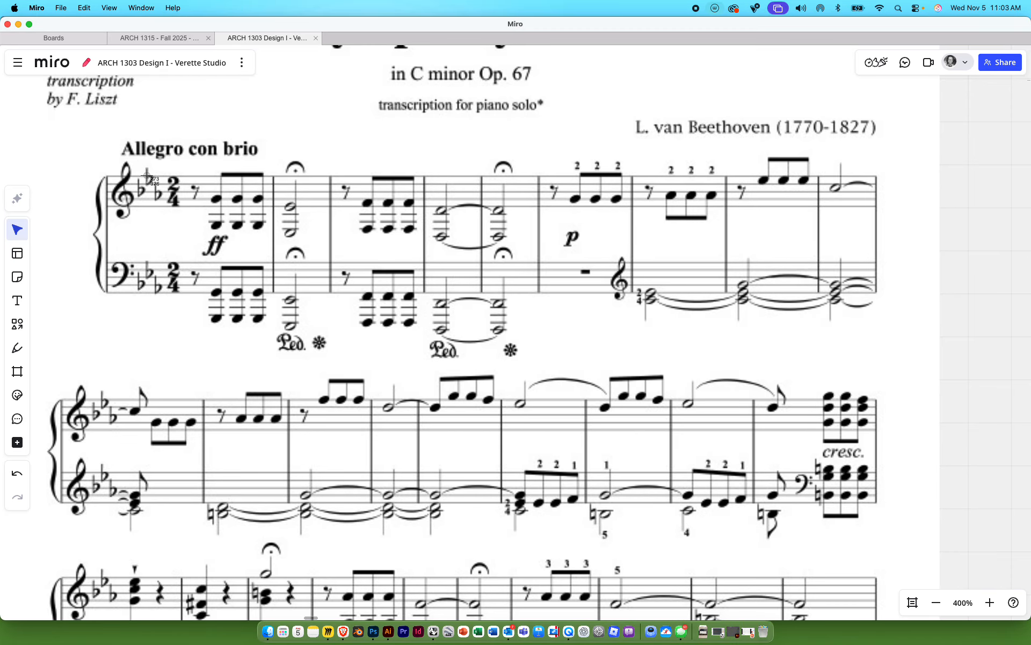
{"action": "left_click_drag", "start_coordinate": [81, 131], "coordinate": [916, 379]}
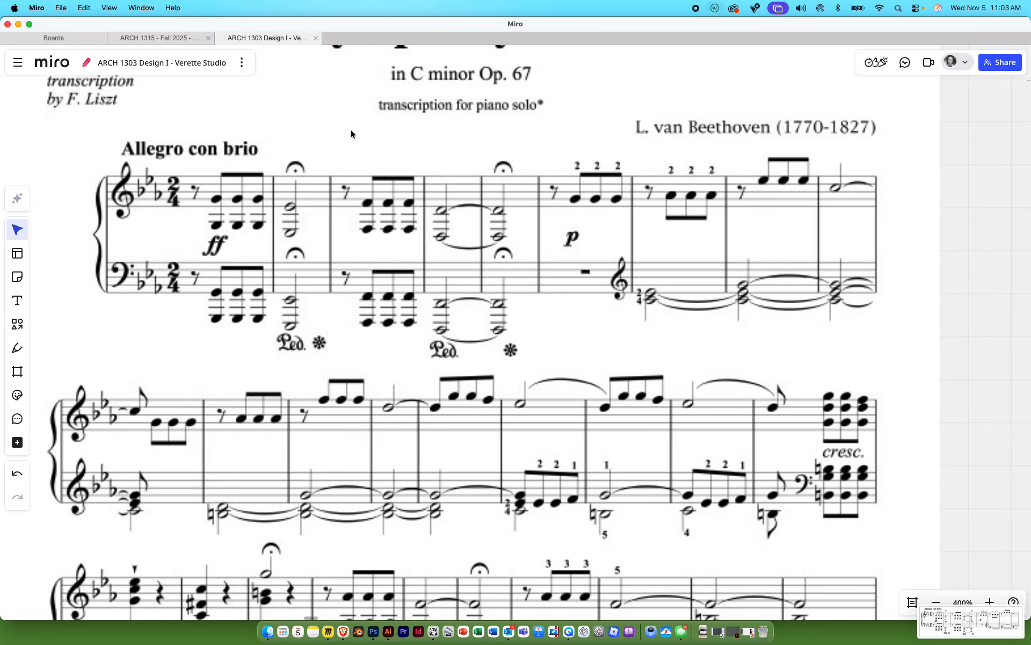
Return to Photoshop and place Screenshot 2025-11-05 at 11.03.35 AM as an embedded image across the canvas width
{"action": "left_click", "coordinate": [19, 24]}
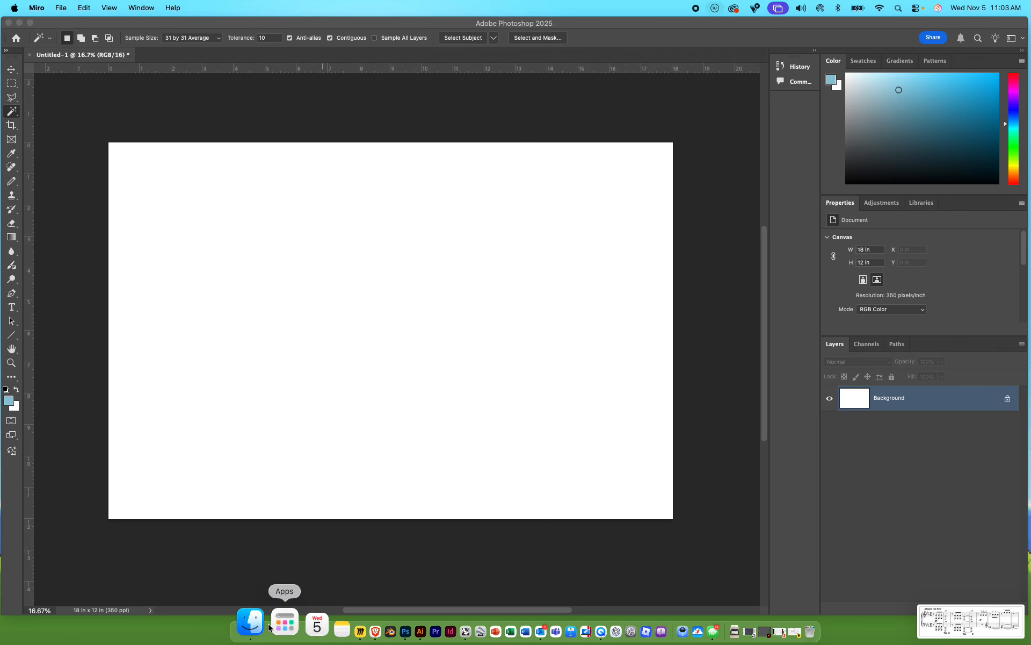
{"action": "left_click", "coordinate": [85, 26]}
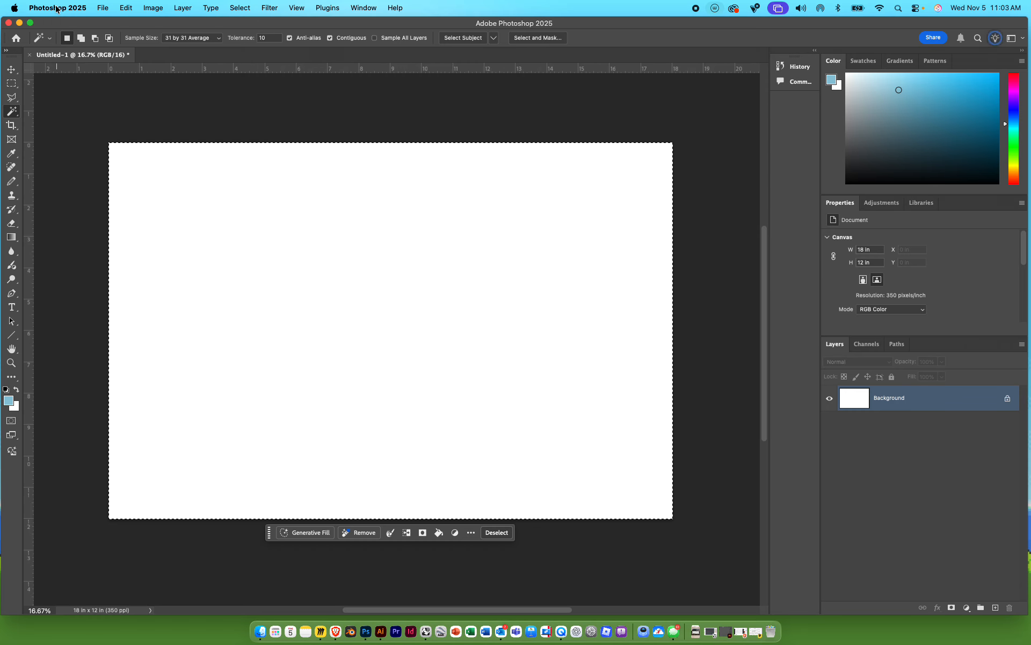
{"action": "left_click", "coordinate": [104, 9]}
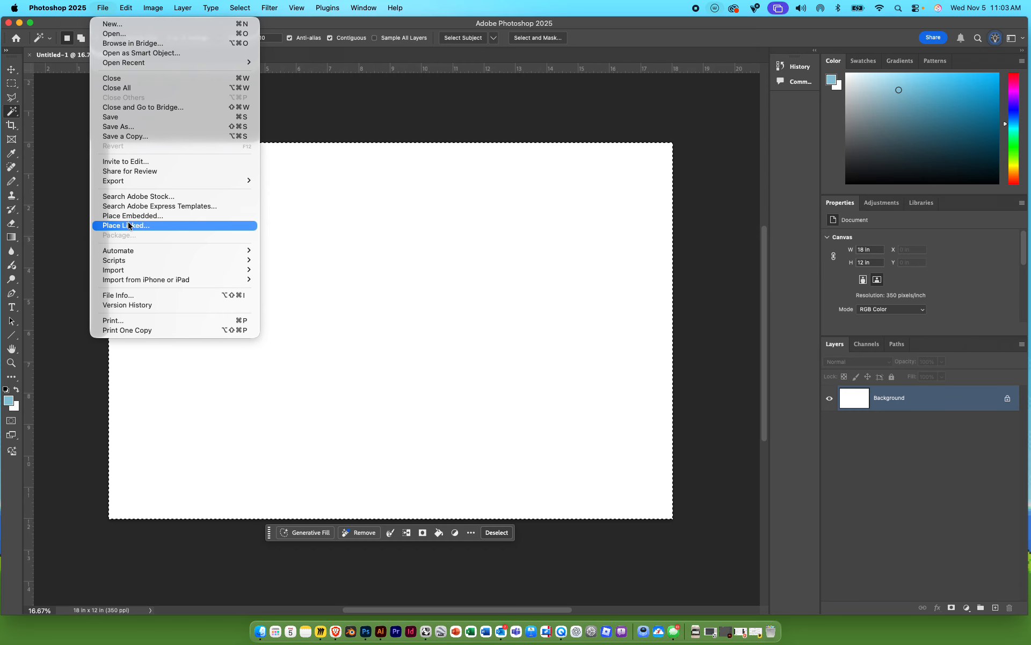
{"action": "left_click", "coordinate": [134, 216]}
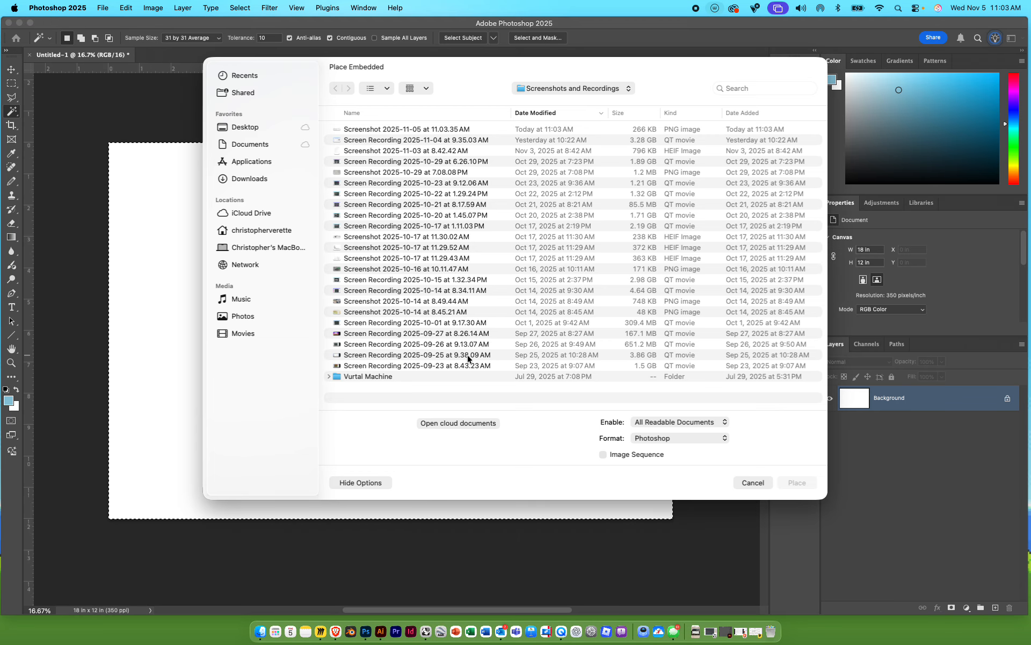
{"action": "double_click", "coordinate": [397, 130]}
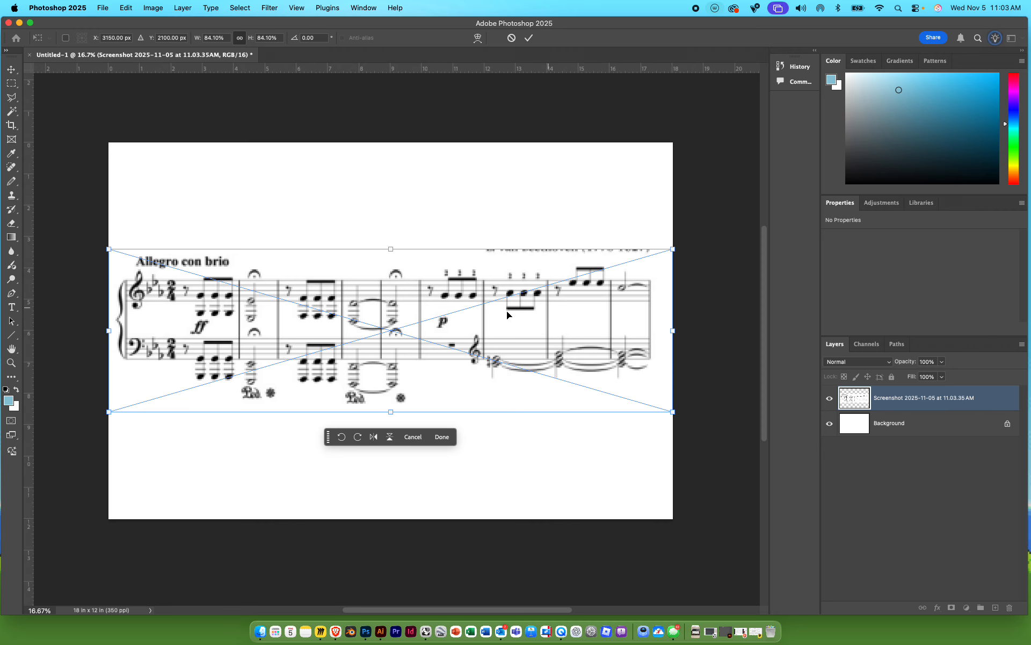
{"action": "mouse_move", "coordinate": [507, 314]}
{"action": "left_mouse_down"}
{"action": "mouse_move", "coordinate": [497, 348]}
{"action": "mouse_move", "coordinate": [508, 315]}
{"action": "mouse_move", "coordinate": [491, 295]}
{"action": "mouse_move", "coordinate": [486, 330]}
{"action": "mouse_move", "coordinate": [489, 313]}
{"action": "left_mouse_up"}
{"action": "key", "text": "Return"}
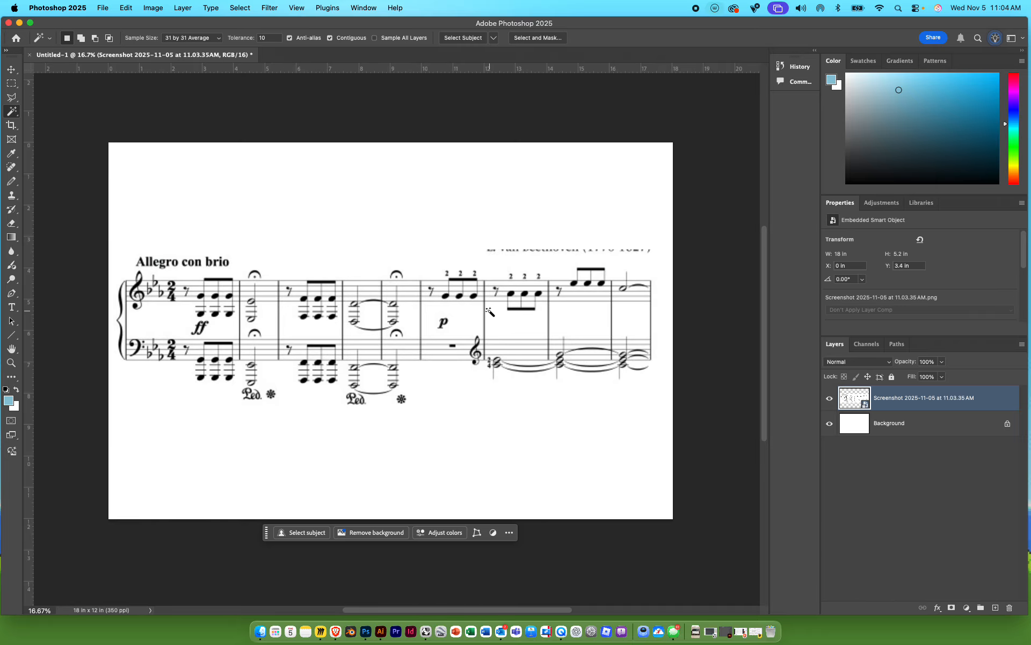
Activate the Eraser tool and rasterize the placed sheet music smart object into an erasable pixel layer
{"action": "key", "text": "super+equal"}
{"action": "key", "text": "super+minus"}
{"action": "key", "text": "super+plus"}
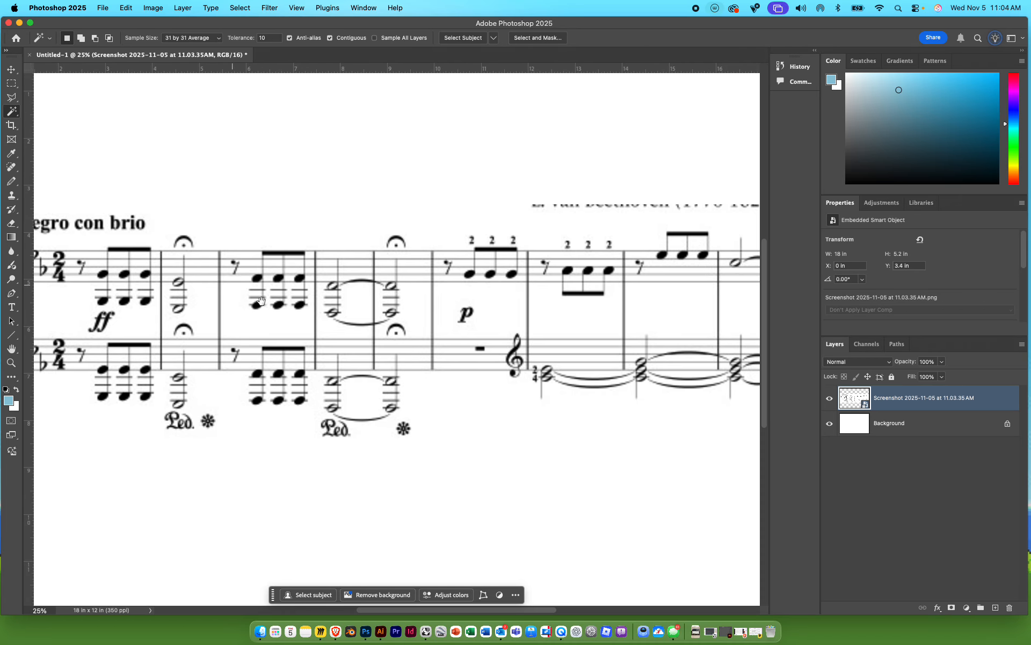
{"action": "left_click_drag", "start_coordinate": [294, 309], "coordinate": [194, 350]}
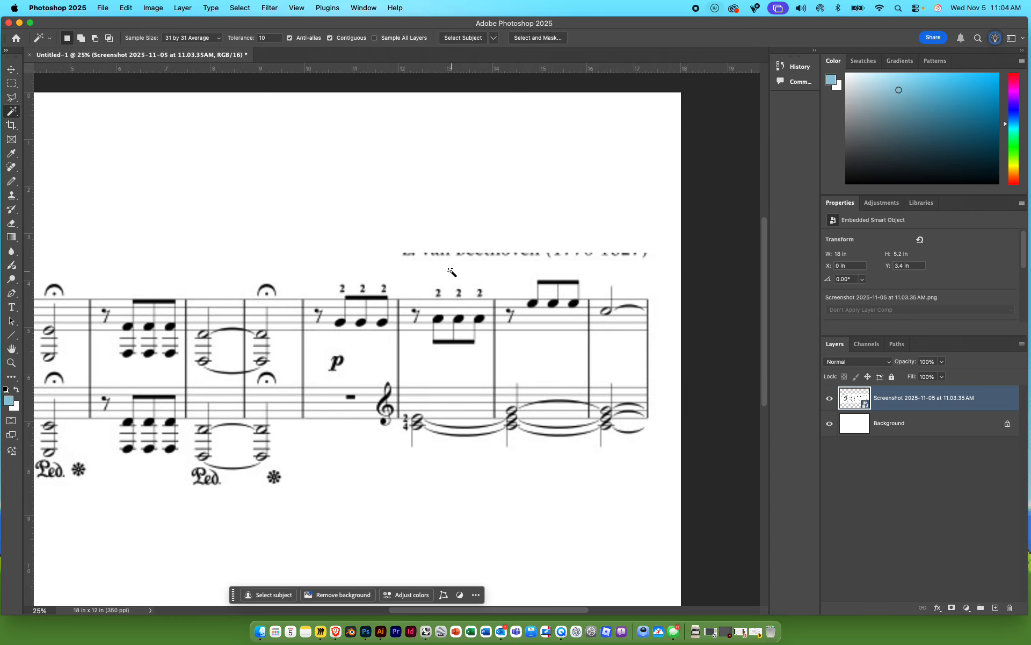
{"action": "scroll", "coordinate": [472, 290], "scroll_direction": "down", "scroll_amount": 3}
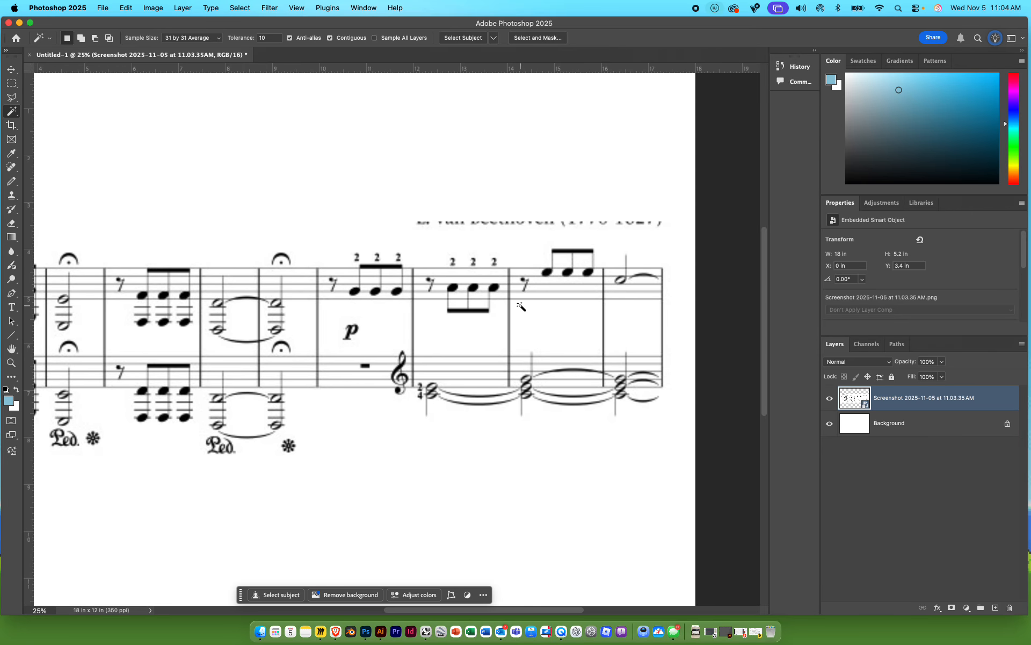
{"action": "left_click_drag", "start_coordinate": [530, 311], "coordinate": [497, 339]}
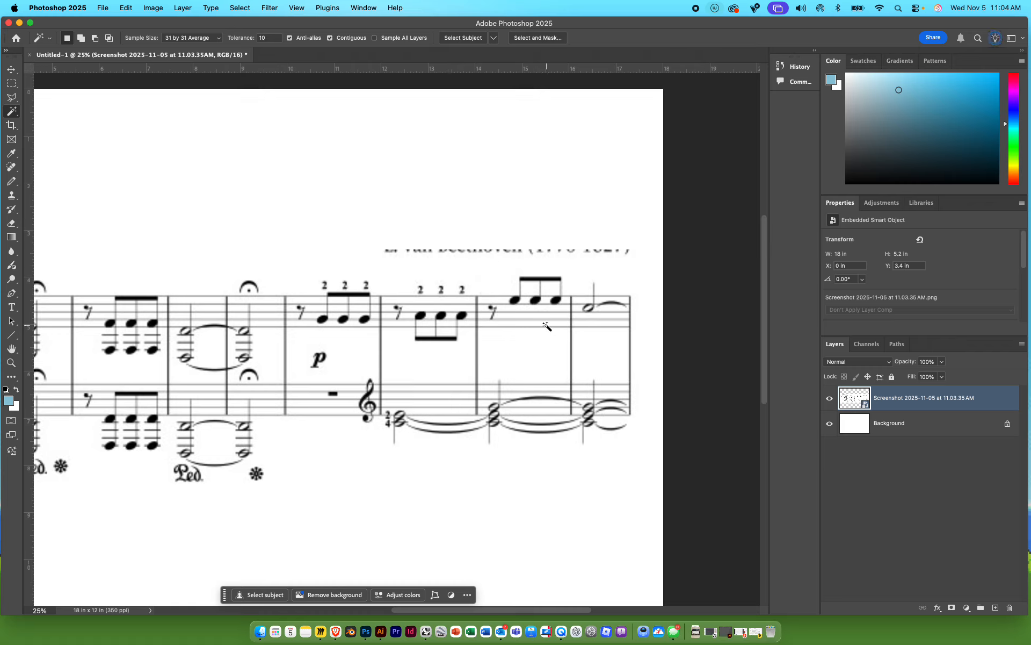
{"action": "key", "text": "e"}
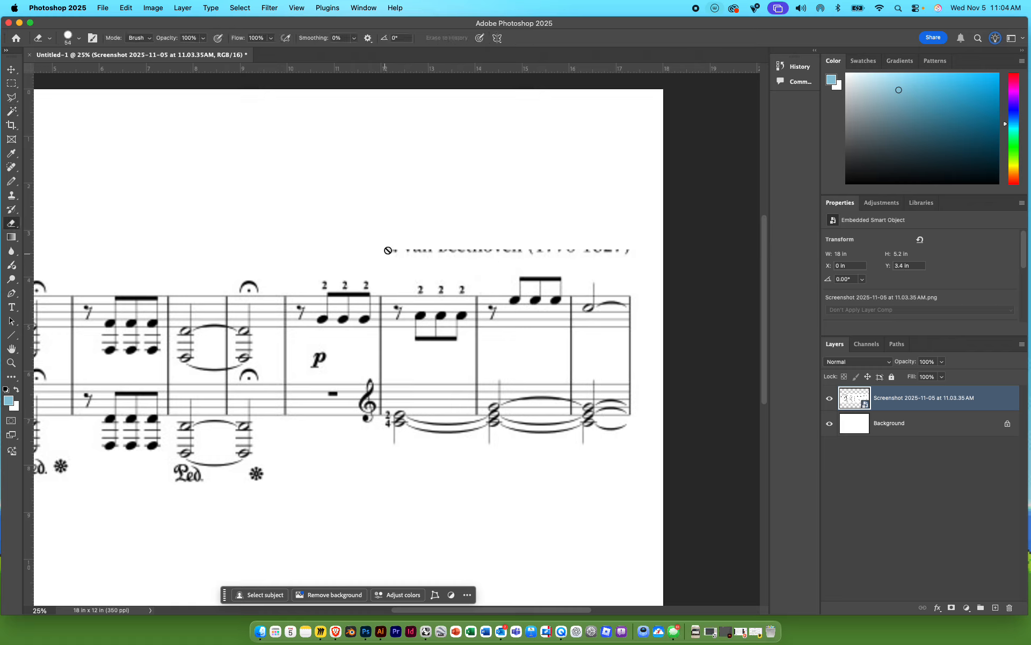
{"action": "left_click", "coordinate": [419, 274]}
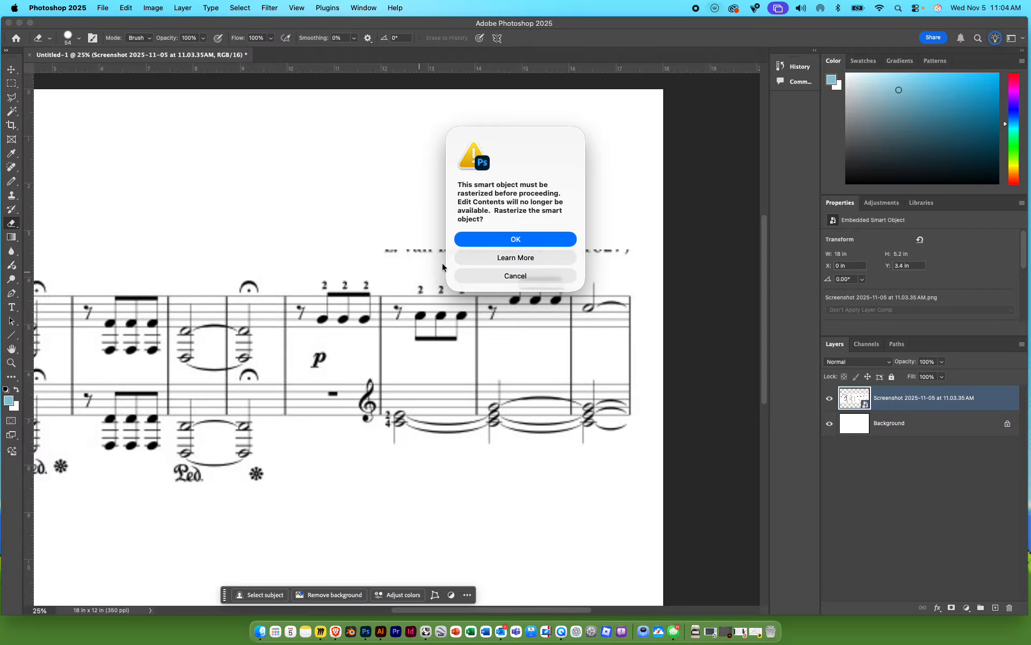
{"action": "left_click", "coordinate": [505, 240]}
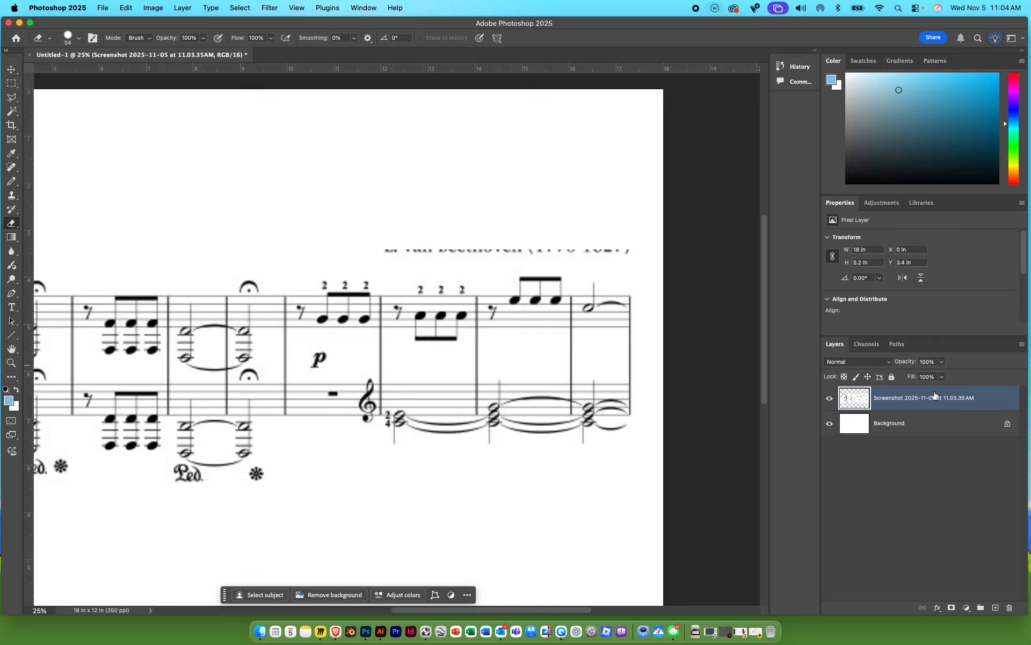
Convert the screenshot layer back to a smart object and rasterize it again for erasing
{"action": "right_click", "coordinate": [919, 398]}
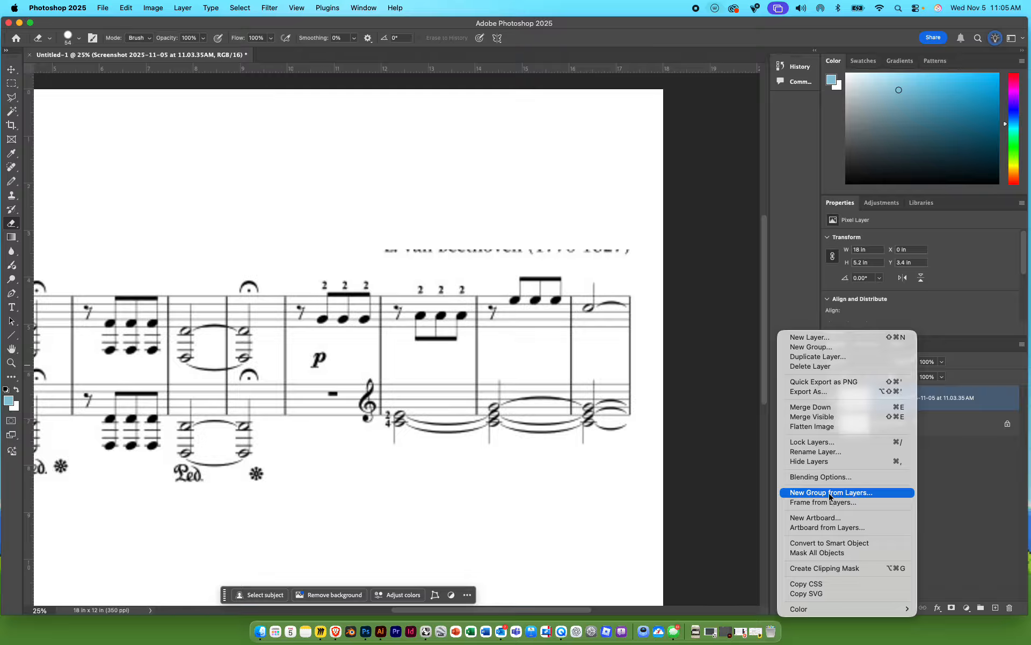
{"action": "left_click", "coordinate": [836, 543]}
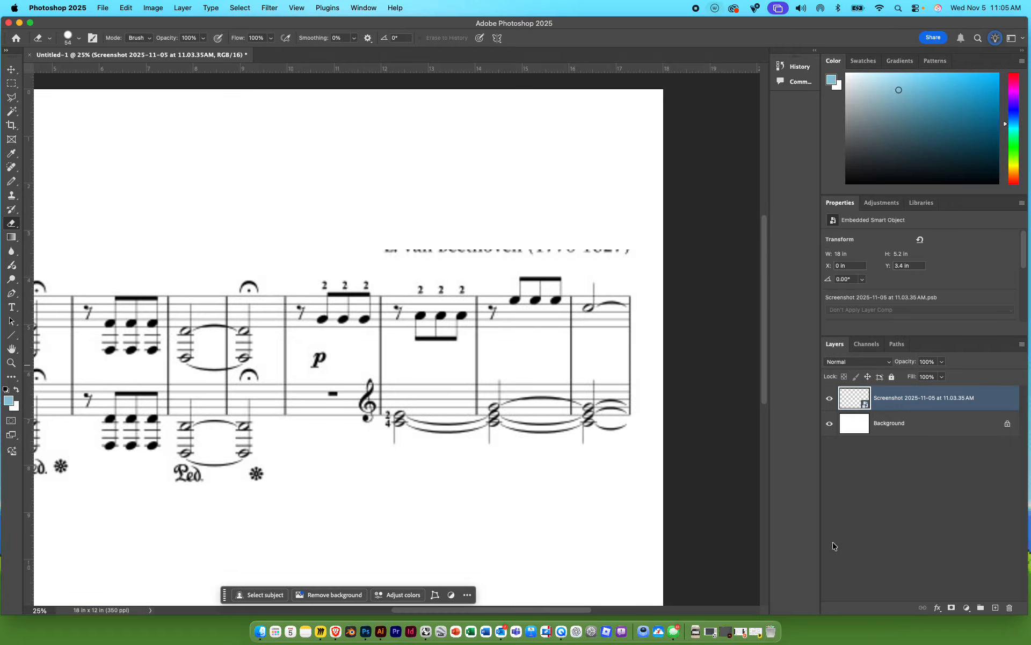
{"action": "left_click", "coordinate": [468, 266]}
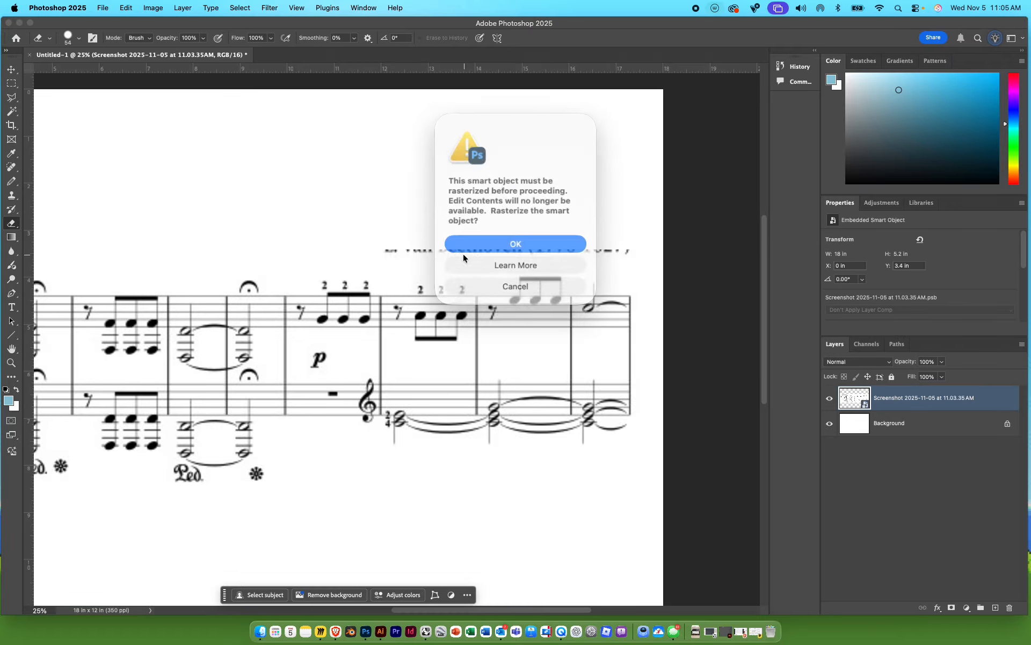
{"action": "left_click", "coordinate": [496, 243]}
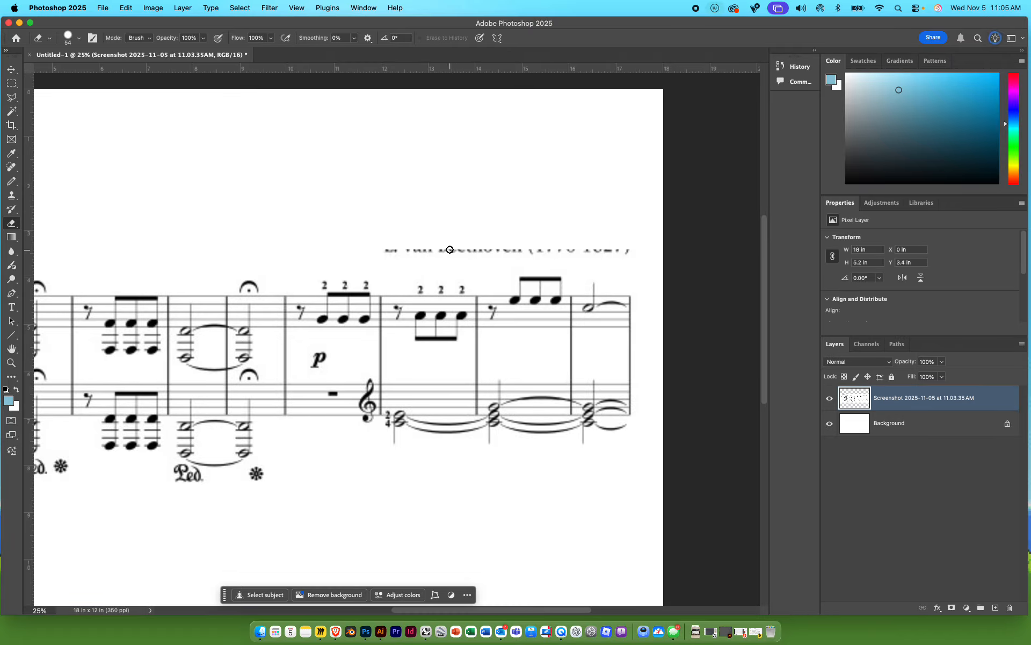
Erase the cut-off composer line above the last measures and keep the background color at white, ffffff
{"action": "mouse_move", "coordinate": [449, 248]}
{"action": "left_mouse_down"}
{"action": "mouse_move", "coordinate": [477, 239]}
{"action": "mouse_move", "coordinate": [388, 255]}
{"action": "mouse_move", "coordinate": [440, 264]}
{"action": "mouse_move", "coordinate": [577, 254]}
{"action": "mouse_move", "coordinate": [500, 253]}
{"action": "mouse_move", "coordinate": [569, 246]}
{"action": "mouse_move", "coordinate": [630, 248]}
{"action": "left_mouse_up"}
{"action": "left_click", "coordinate": [15, 407]}
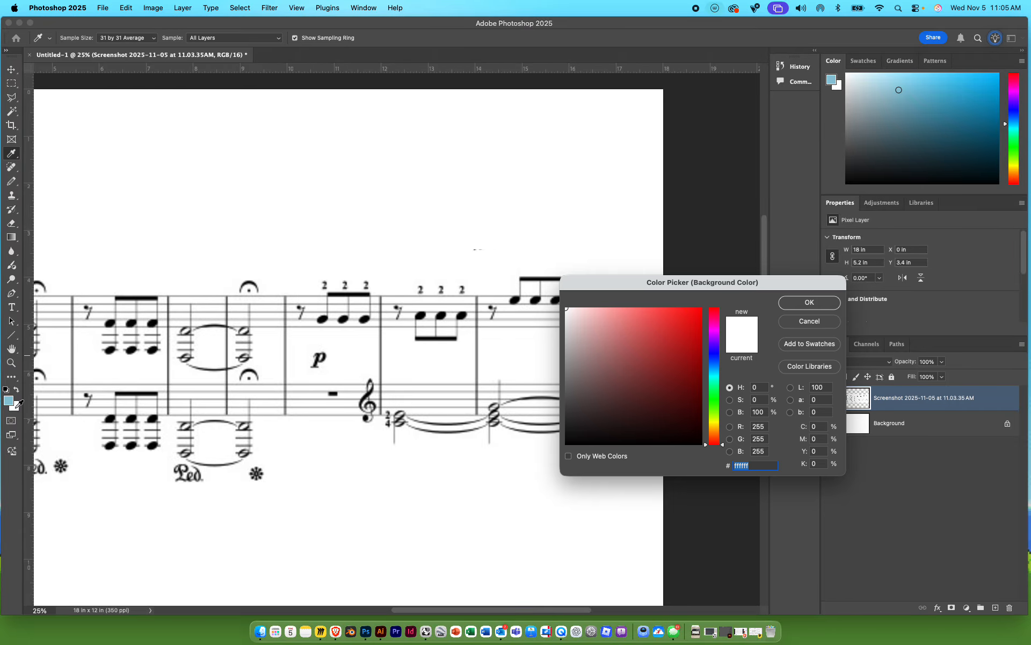
{"action": "left_click", "coordinate": [808, 302]}
{"action": "key", "text": "e"}
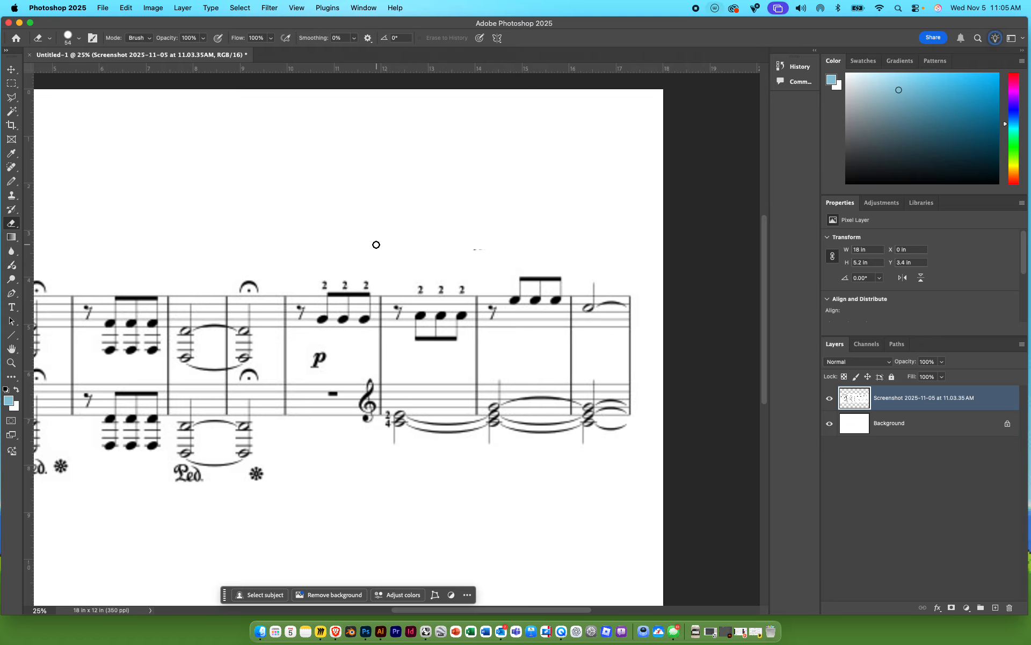
Erase the Ped. marking and asterisk below the bass staff under the fourth and fifth measures
{"action": "key", "text": "super+minus"}
{"action": "left_click_drag", "start_coordinate": [362, 327], "coordinate": [531, 269]}
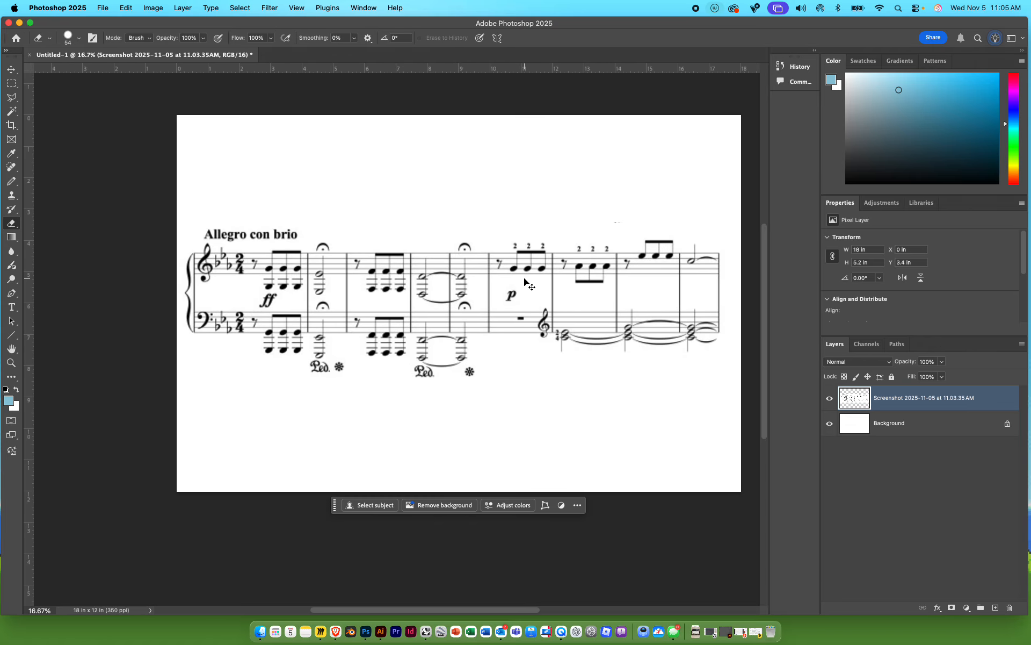
{"action": "key", "text": "super+plus"}
{"action": "key", "text": "super+plus"}
{"action": "key", "text": "super+plus"}
{"action": "key", "text": "super+plus"}
{"action": "mouse_move", "coordinate": [394, 282]}
{"action": "left_mouse_down"}
{"action": "mouse_move", "coordinate": [439, 202]}
{"action": "mouse_move", "coordinate": [371, 181]}
{"action": "left_mouse_up"}
{"action": "mouse_move", "coordinate": [545, 385]}
{"action": "left_mouse_down"}
{"action": "mouse_move", "coordinate": [467, 372]}
{"action": "mouse_move", "coordinate": [536, 365]}
{"action": "mouse_move", "coordinate": [467, 355]}
{"action": "mouse_move", "coordinate": [462, 364]}
{"action": "mouse_move", "coordinate": [483, 350]}
{"action": "mouse_move", "coordinate": [701, 367]}
{"action": "mouse_move", "coordinate": [668, 372]}
{"action": "left_mouse_up"}
{"action": "left_click_drag", "start_coordinate": [481, 459], "coordinate": [488, 459]}
Erase the Ped. marking and asterisk below the bass staff under the second measure
{"action": "scroll", "coordinate": [488, 459], "scroll_direction": "left", "scroll_amount": 5}
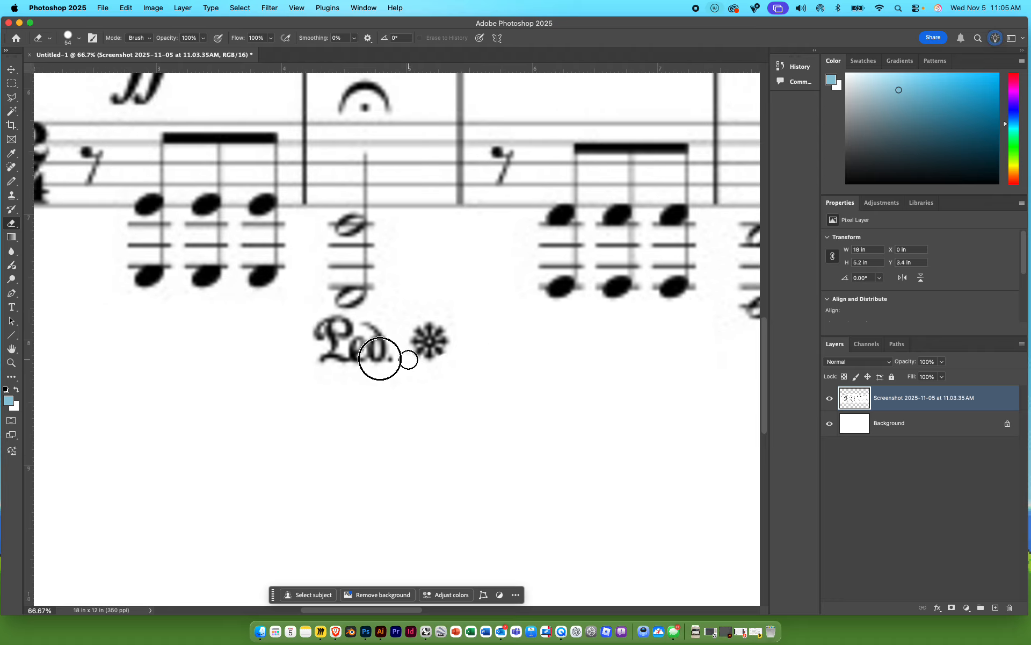
{"action": "mouse_move", "coordinate": [376, 352]}
{"action": "left_mouse_down"}
{"action": "mouse_move", "coordinate": [325, 352]}
{"action": "mouse_move", "coordinate": [459, 347]}
{"action": "mouse_move", "coordinate": [313, 338]}
{"action": "mouse_move", "coordinate": [444, 329]}
{"action": "mouse_move", "coordinate": [306, 324]}
{"action": "left_mouse_up"}
{"action": "key", "text": "super+minus"}
{"action": "key", "text": "super+minus"}
{"action": "key", "text": "super+minus"}
{"action": "key", "text": "super+minus"}
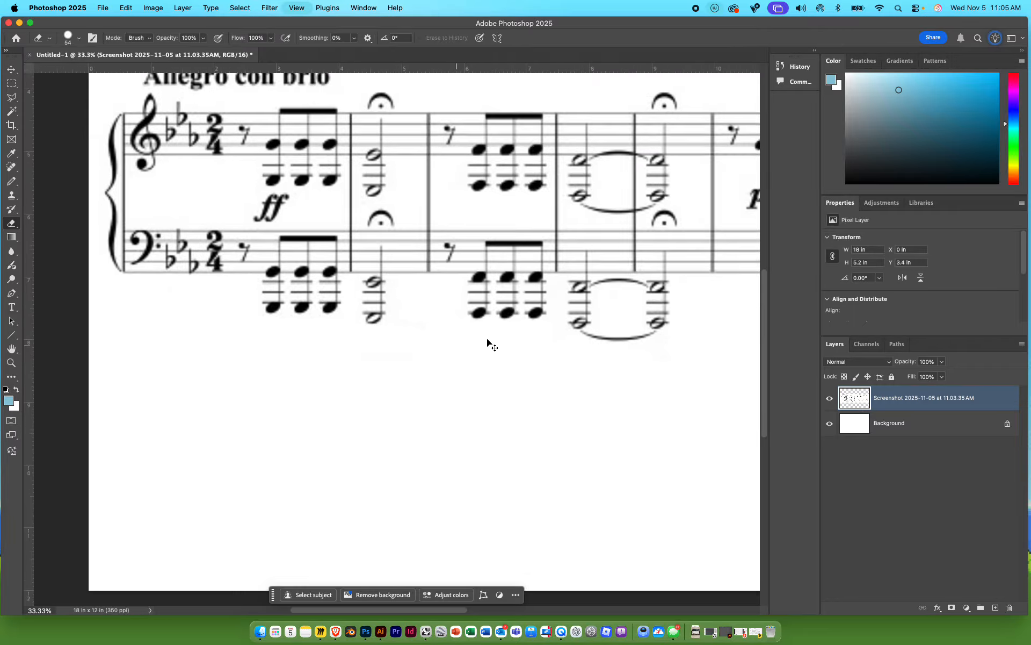
{"action": "left_click_drag", "start_coordinate": [558, 317], "coordinate": [466, 332]}
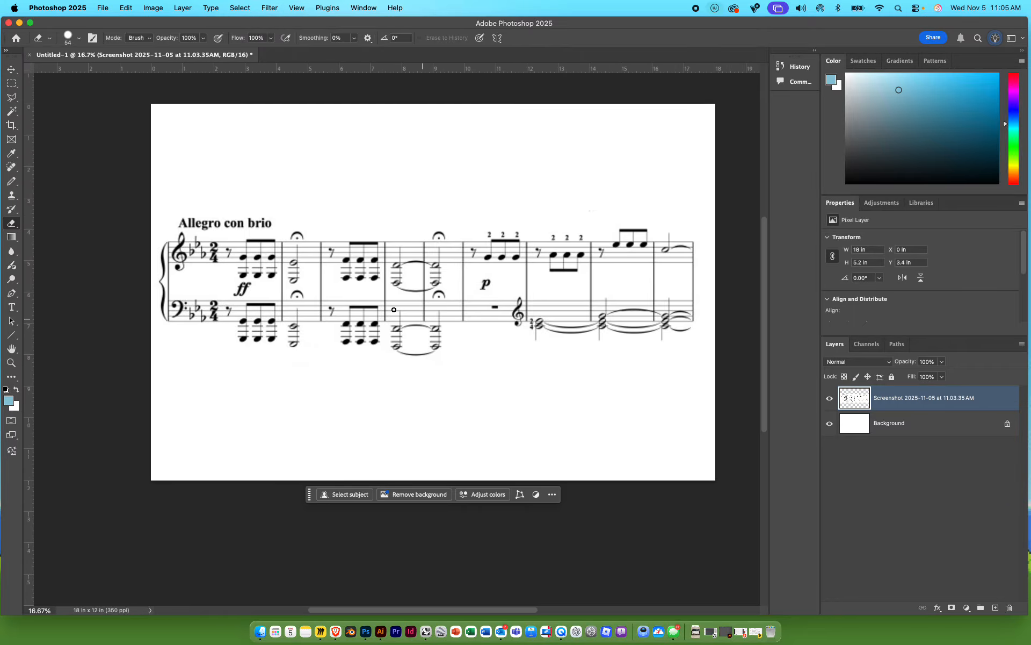
Outline the bass staff and the opening brace with the Polygonal Lasso as a closed selection and delete its contents
{"action": "left_click", "coordinate": [12, 97]}
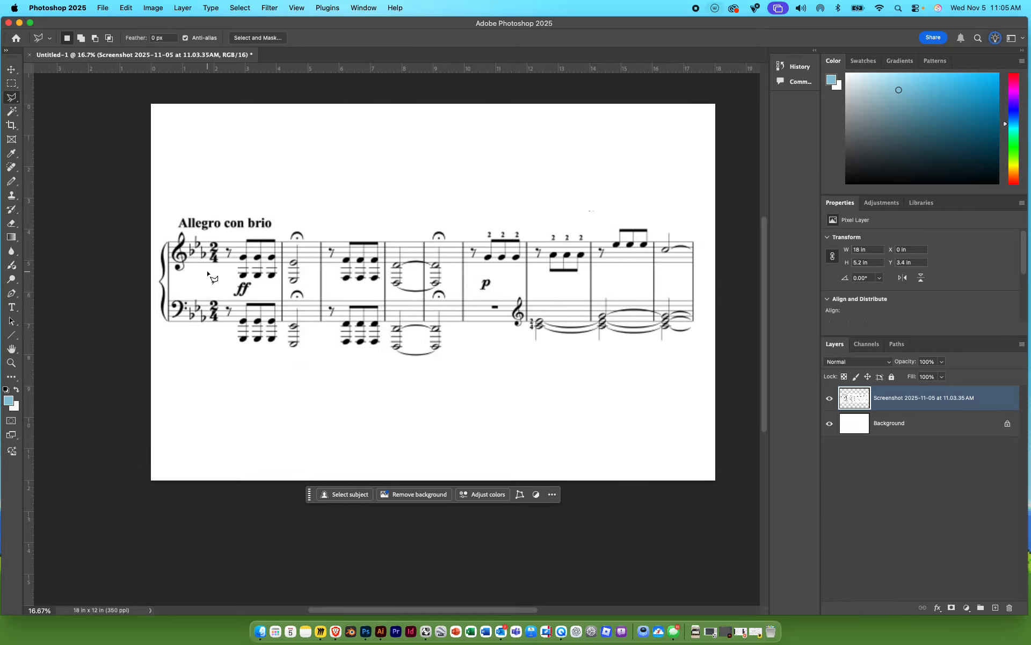
{"action": "key", "text": "super+plus"}
{"action": "key", "text": "super+plus"}
{"action": "left_click_drag", "start_coordinate": [264, 286], "coordinate": [514, 313]}
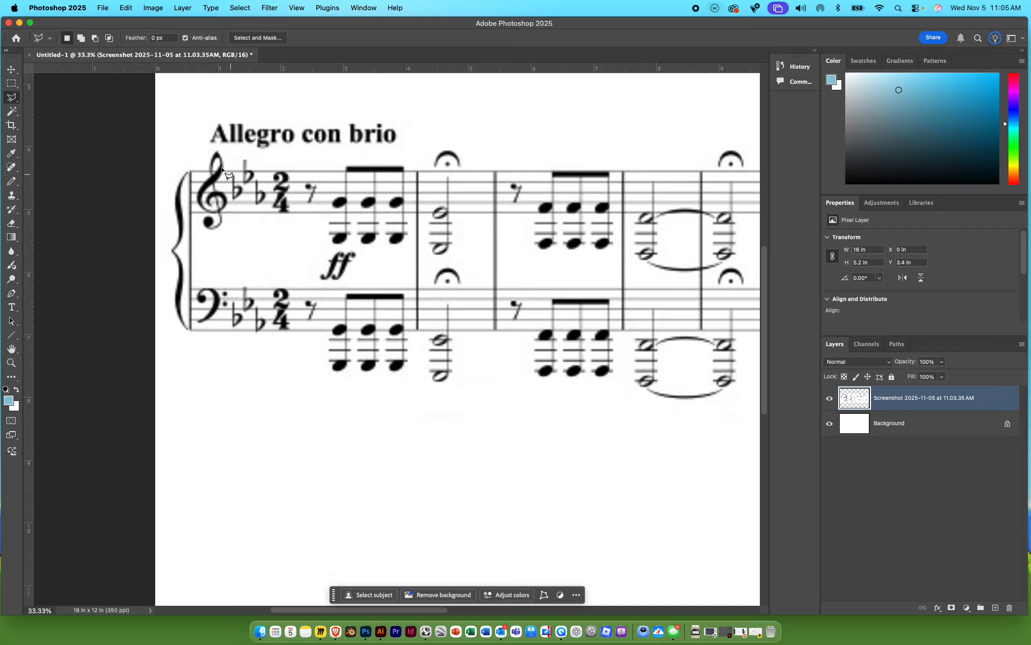
{"action": "left_click", "coordinate": [190, 154]}
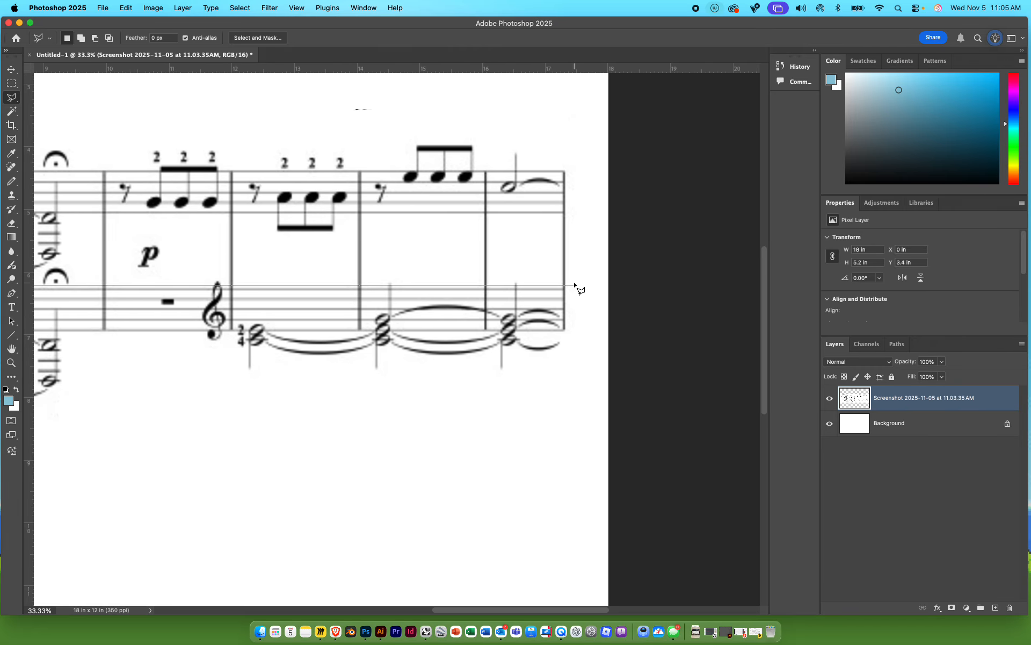
{"action": "left_click", "coordinate": [573, 390]}
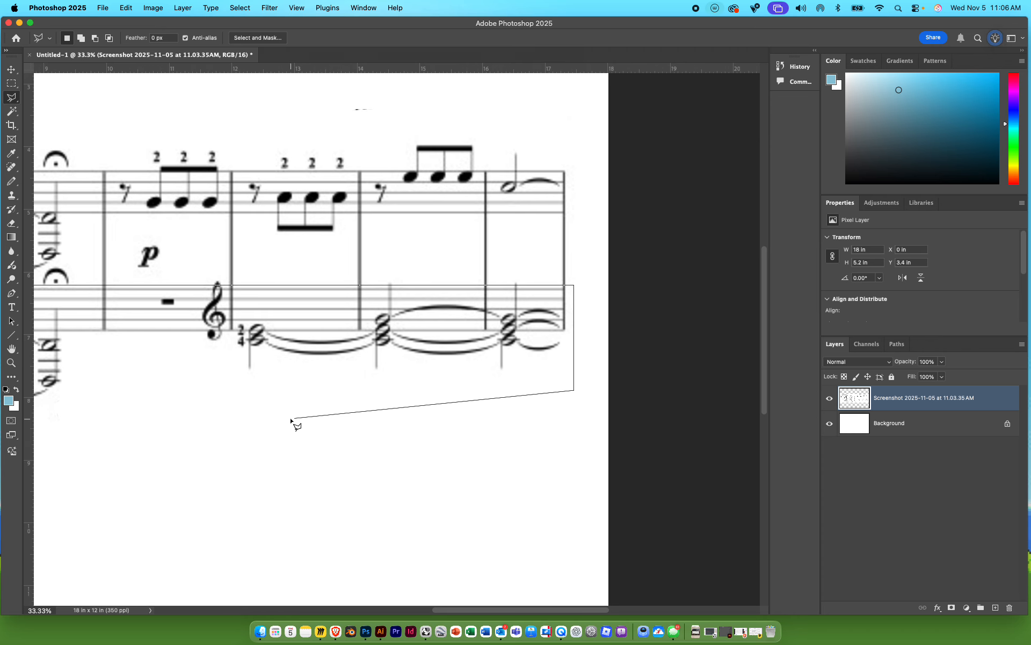
{"action": "scroll", "coordinate": [271, 417], "scroll_direction": "left", "scroll_amount": 10}
{"action": "scroll", "coordinate": [156, 428], "scroll_direction": "left", "scroll_amount": 10}
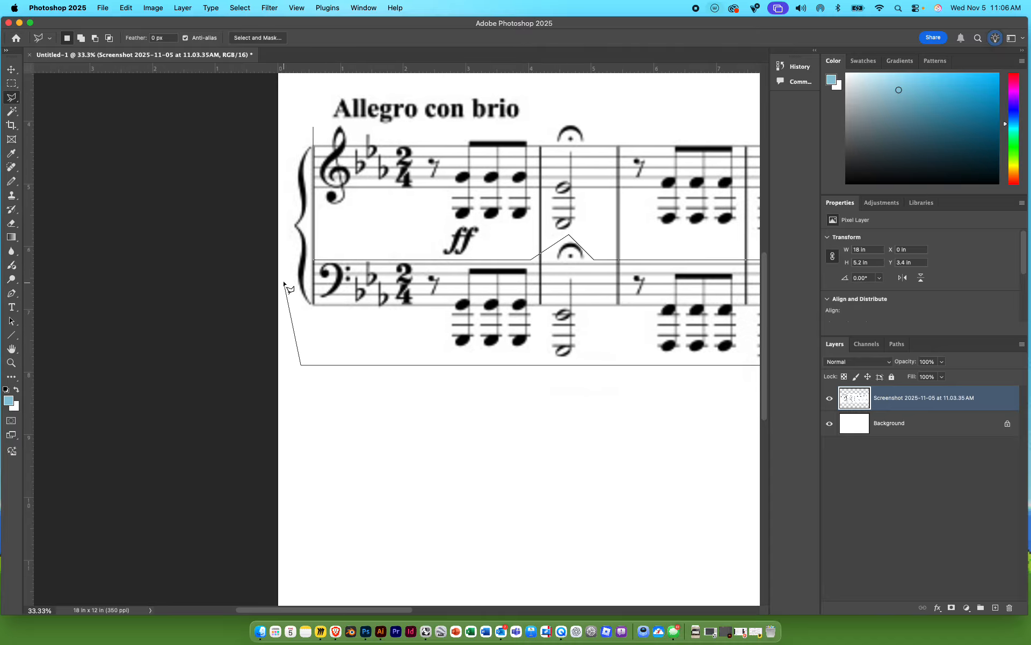
{"action": "left_click", "coordinate": [286, 152]}
{"action": "left_click", "coordinate": [313, 127]}
{"action": "key", "text": "super+minus"}
{"action": "key", "text": "super+minus"}
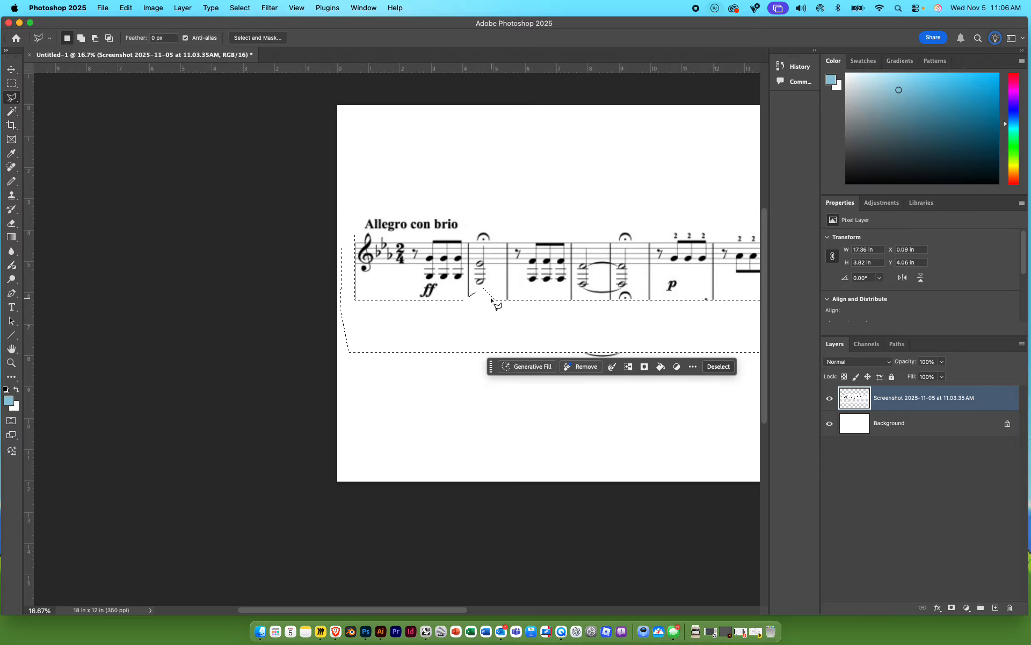
{"action": "left_click_drag", "start_coordinate": [510, 311], "coordinate": [329, 317]}
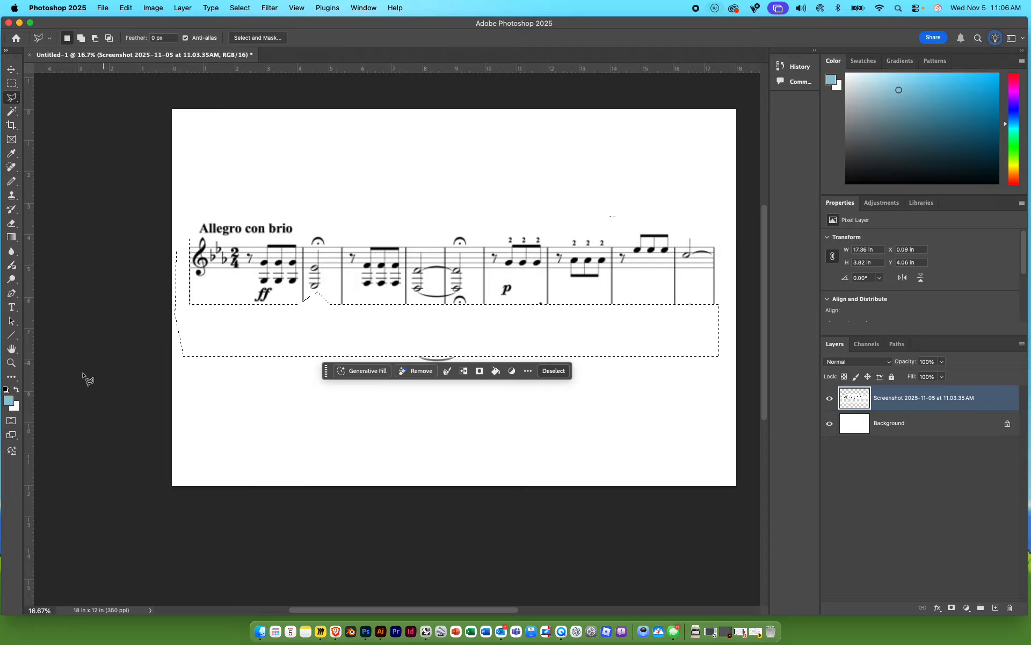
Try deleting the selected bass staff with the background color set to 452626, and restore the background color to white, ffffff
{"action": "left_click", "coordinate": [16, 408]}
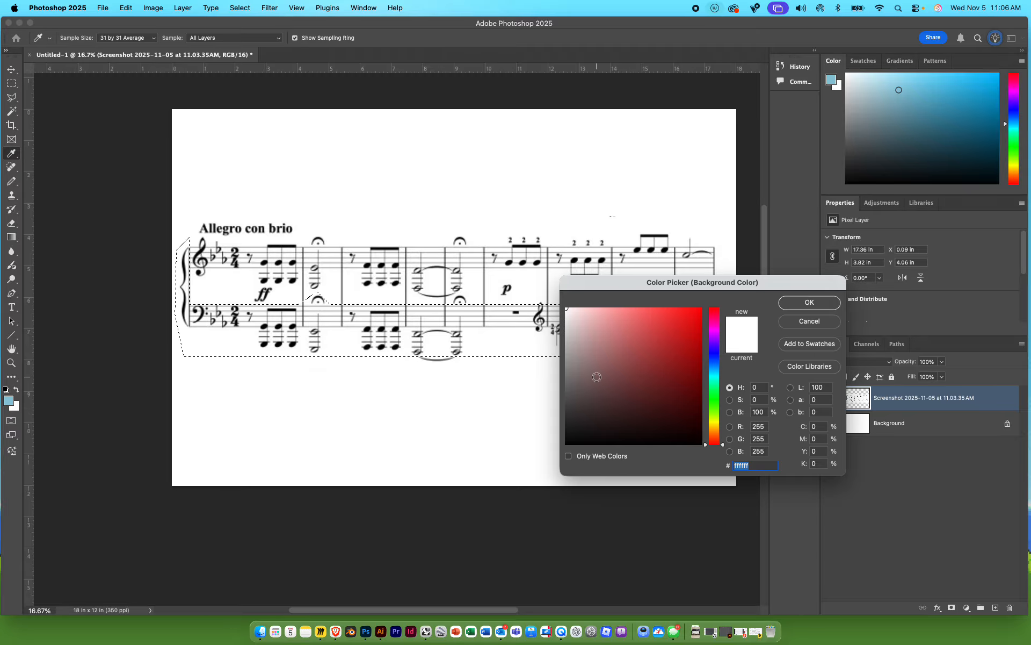
{"action": "left_click", "coordinate": [626, 407]}
{"action": "left_click", "coordinate": [836, 305]}
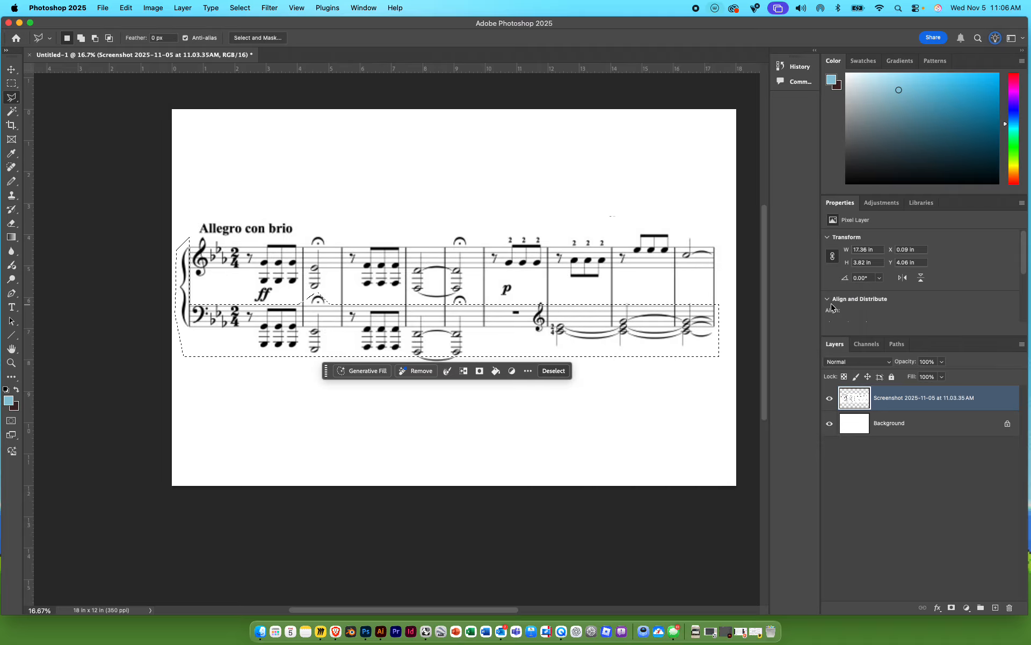
{"action": "key", "text": "BackSpace"}
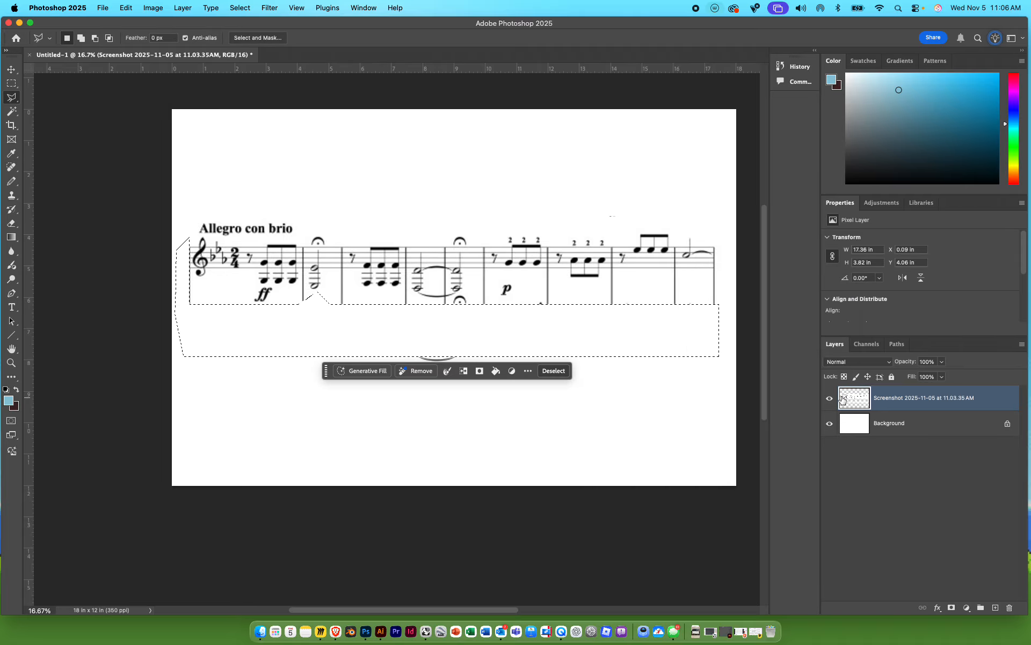
{"action": "key", "text": "super+z"}
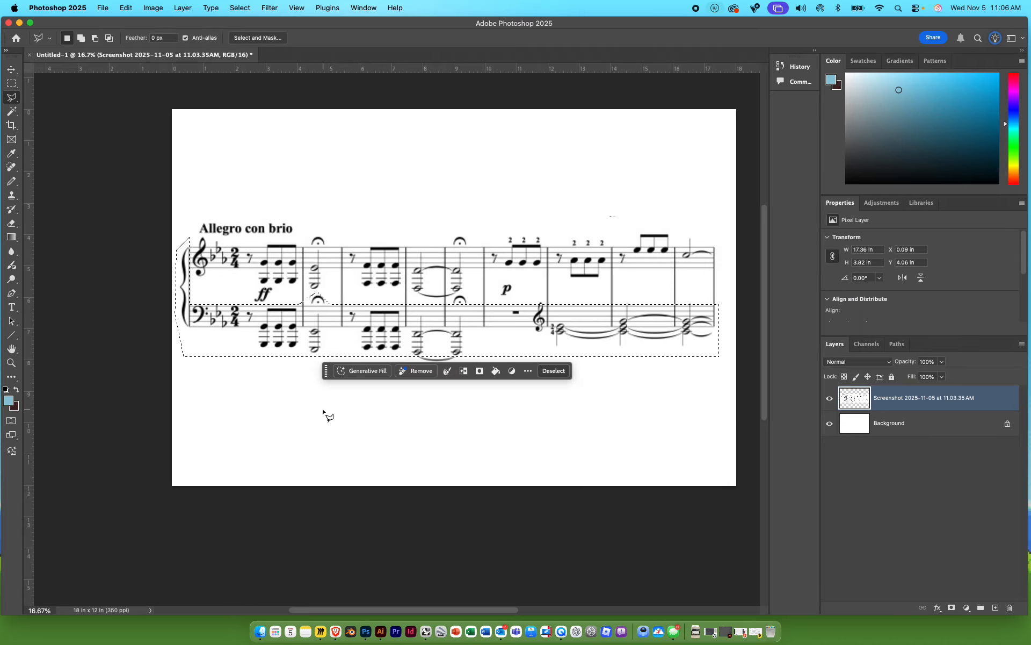
{"action": "left_click", "coordinate": [15, 408]}
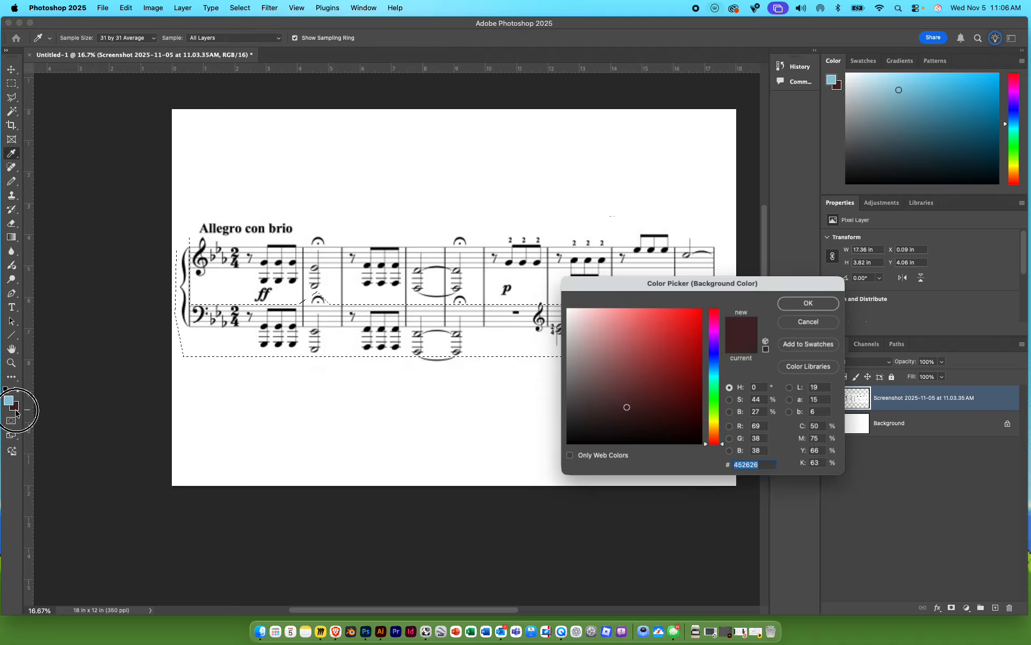
{"action": "left_click", "coordinate": [516, 291]}
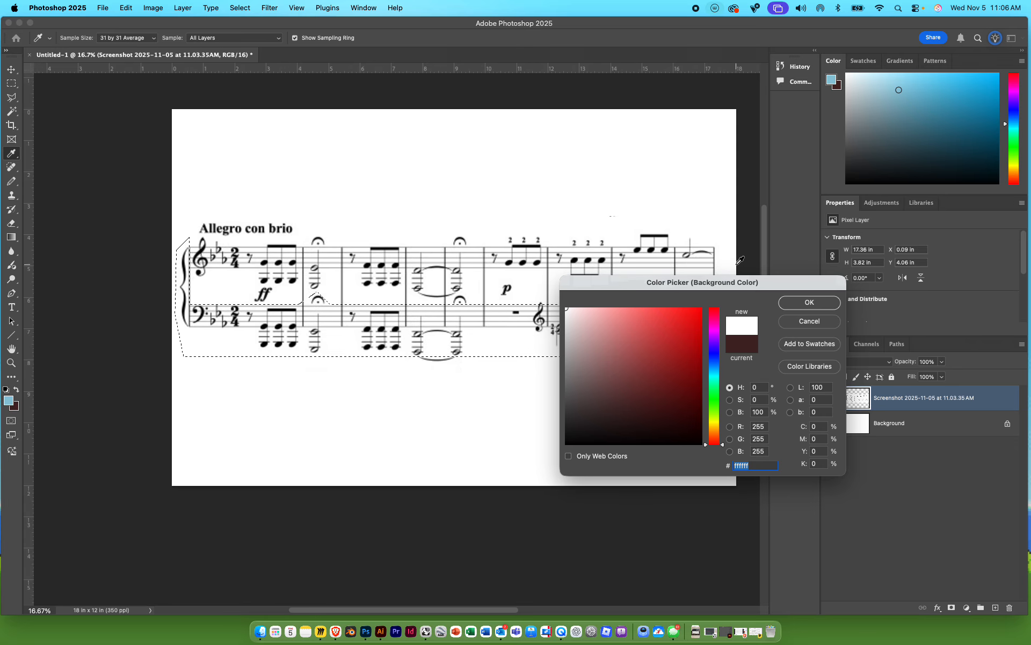
{"action": "left_click", "coordinate": [791, 302]}
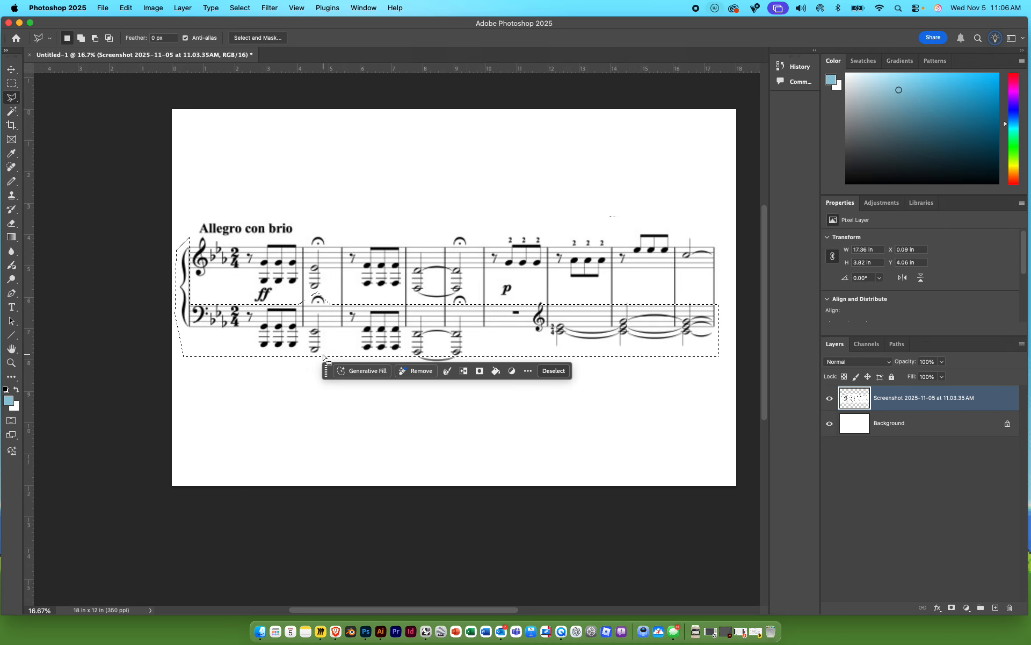
Delete the selected bass staff, deselect, and erase the leftover slur curve below it
{"action": "key", "text": "Delete"}
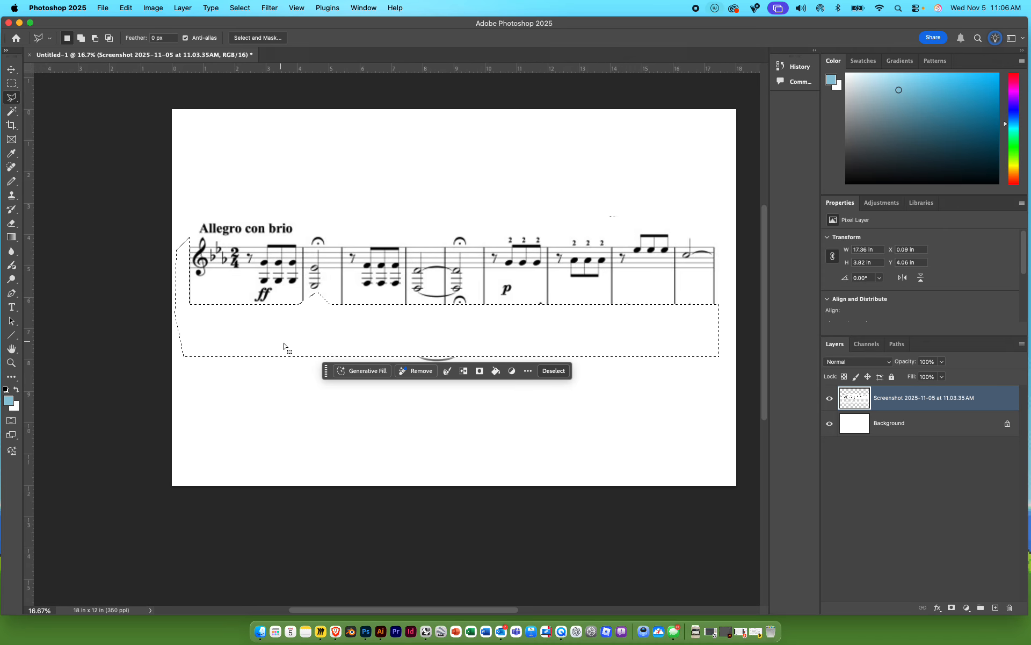
{"action": "left_click", "coordinate": [404, 350]}
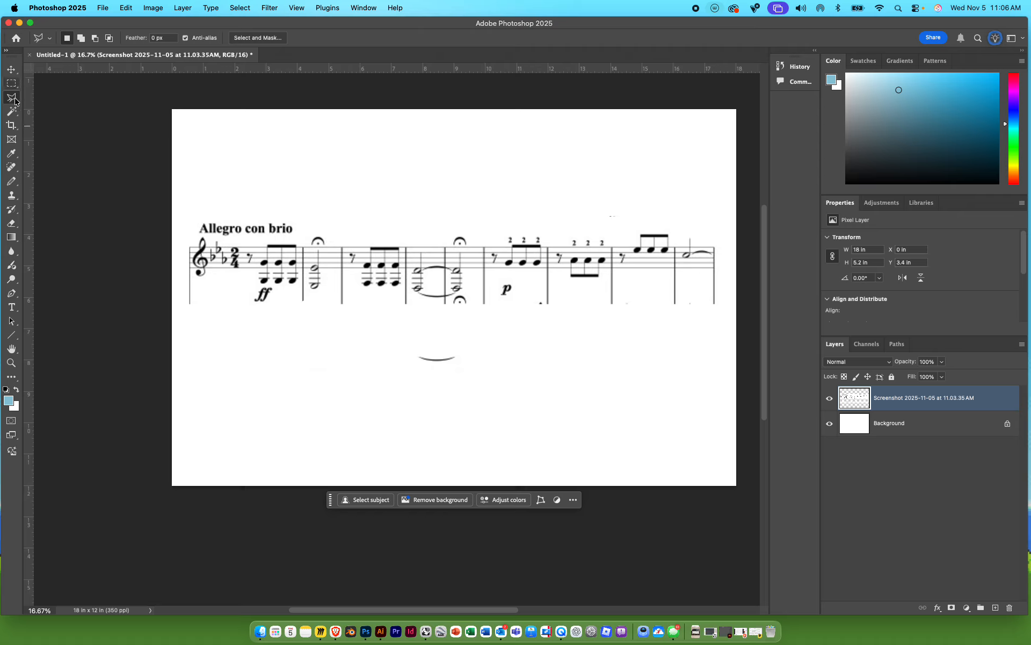
{"action": "key", "text": "e"}
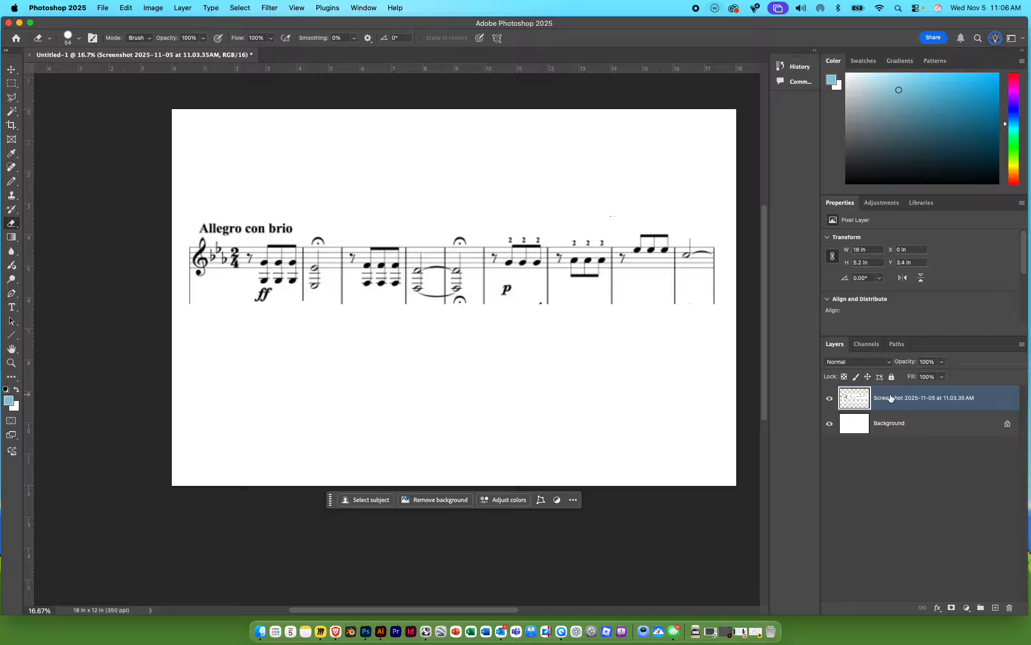
Move the sheet music layer down to Y 2412.61 px and place vertical guides through the first measure's three beamed notes
{"action": "key", "text": "super+t"}
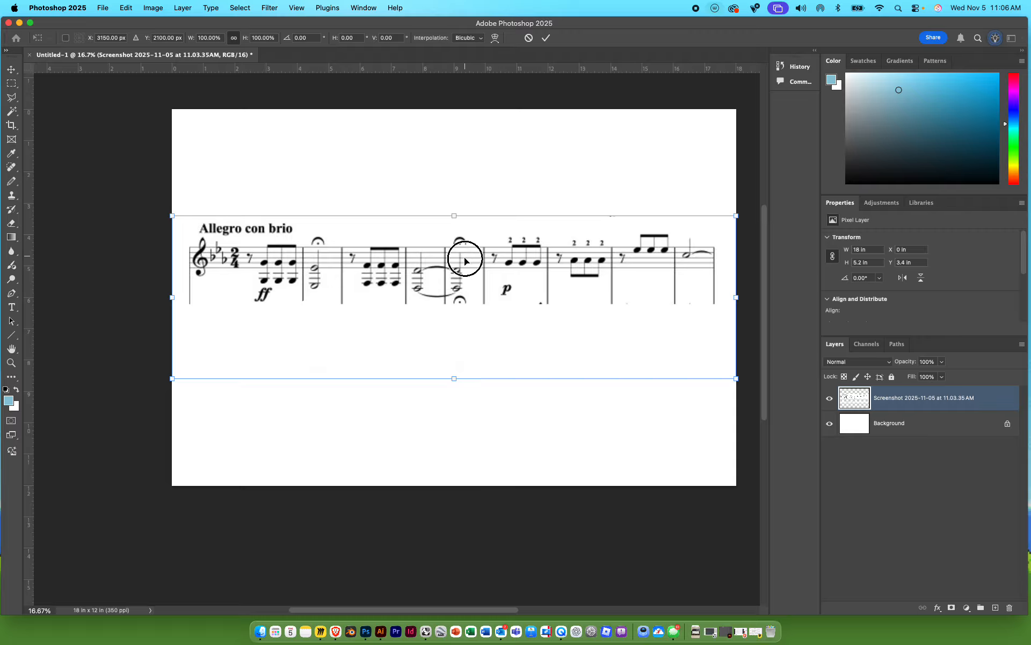
{"action": "left_click_drag", "start_coordinate": [465, 261], "coordinate": [462, 287]}
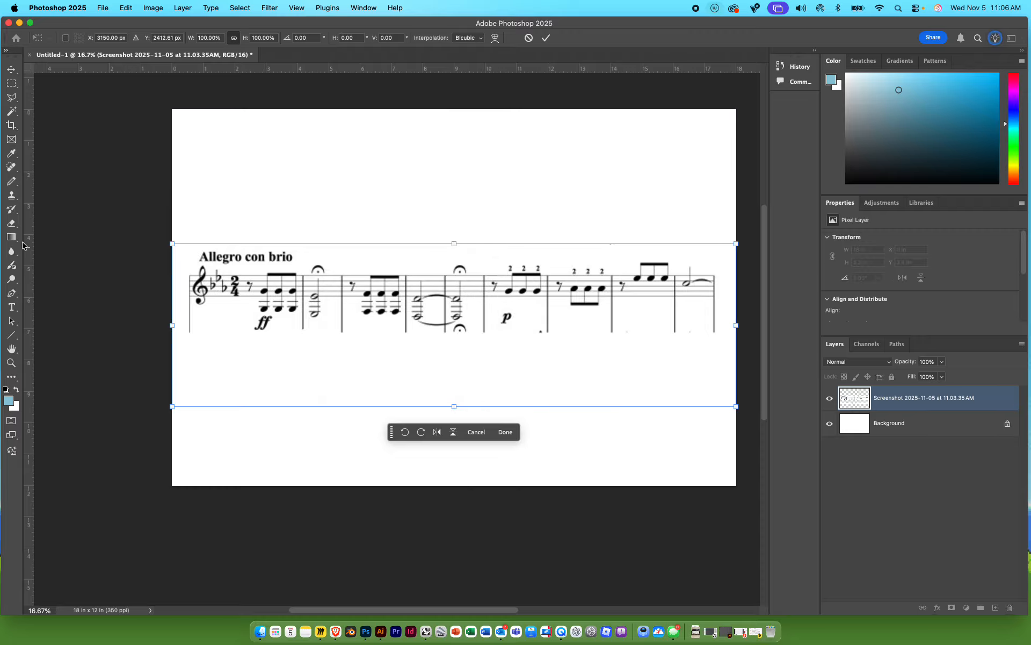
{"action": "left_click_drag", "start_coordinate": [22, 246], "coordinate": [265, 249]}
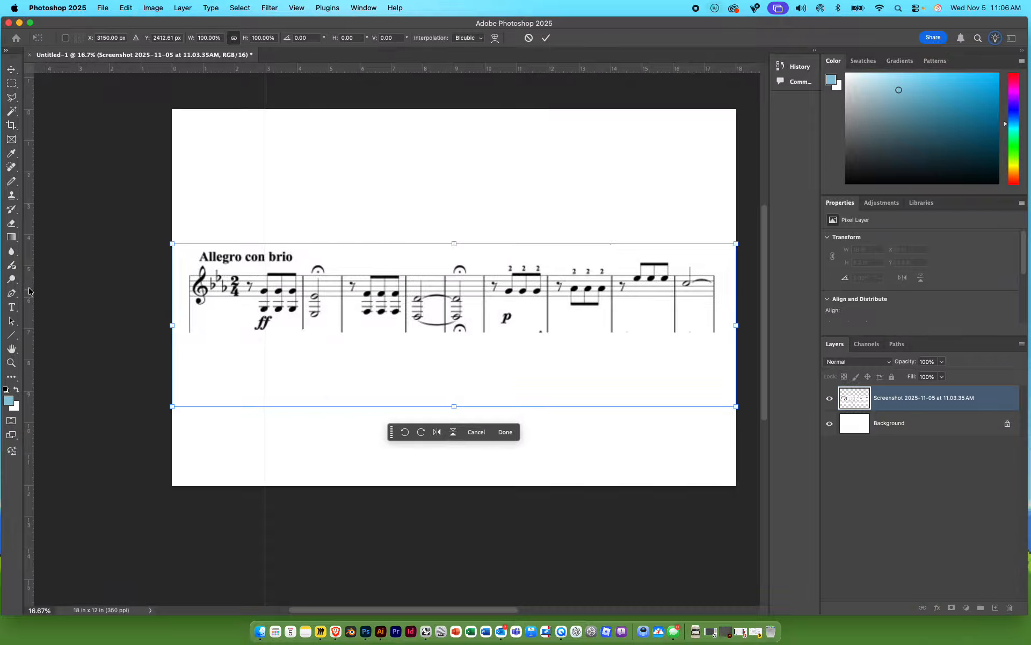
{"action": "left_click_drag", "start_coordinate": [29, 291], "coordinate": [280, 289]}
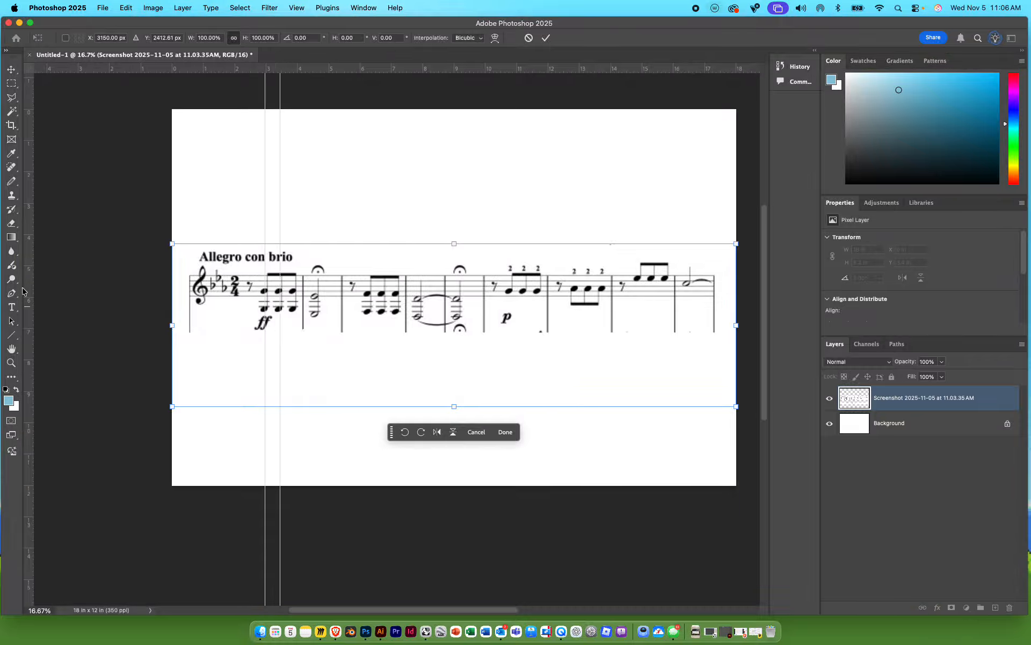
{"action": "left_click_drag", "start_coordinate": [23, 291], "coordinate": [371, 333]}
{"action": "key", "text": "super+plus"}
{"action": "key", "text": "super+plus"}
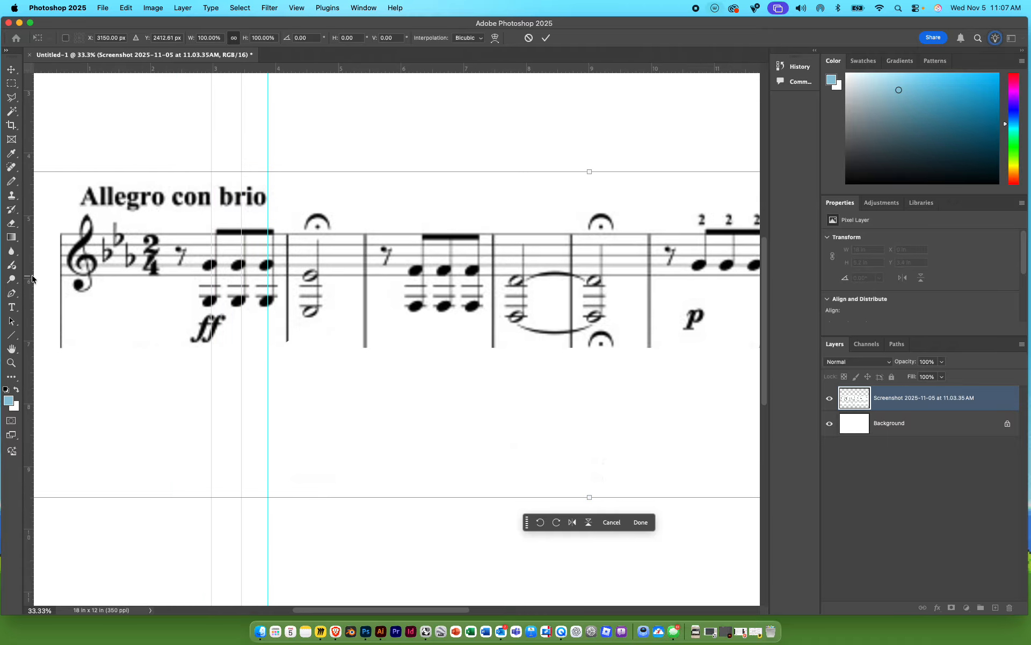
Place vertical guides through the second measure's half note, the third measure's three beamed notes, and the tied half notes in measures four and five
{"action": "left_click_drag", "start_coordinate": [31, 278], "coordinate": [310, 283]}
{"action": "left_click_drag", "start_coordinate": [34, 326], "coordinate": [418, 322]}
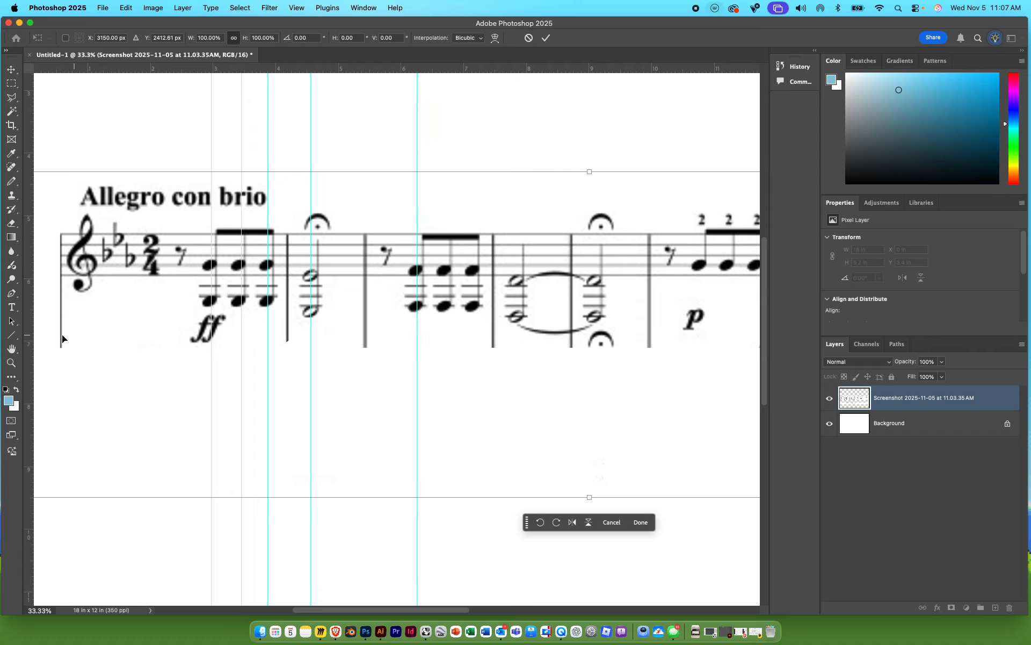
{"action": "left_click_drag", "start_coordinate": [30, 340], "coordinate": [443, 324]}
{"action": "left_click_drag", "start_coordinate": [27, 333], "coordinate": [471, 329]}
{"action": "left_click_drag", "start_coordinate": [29, 326], "coordinate": [517, 321]}
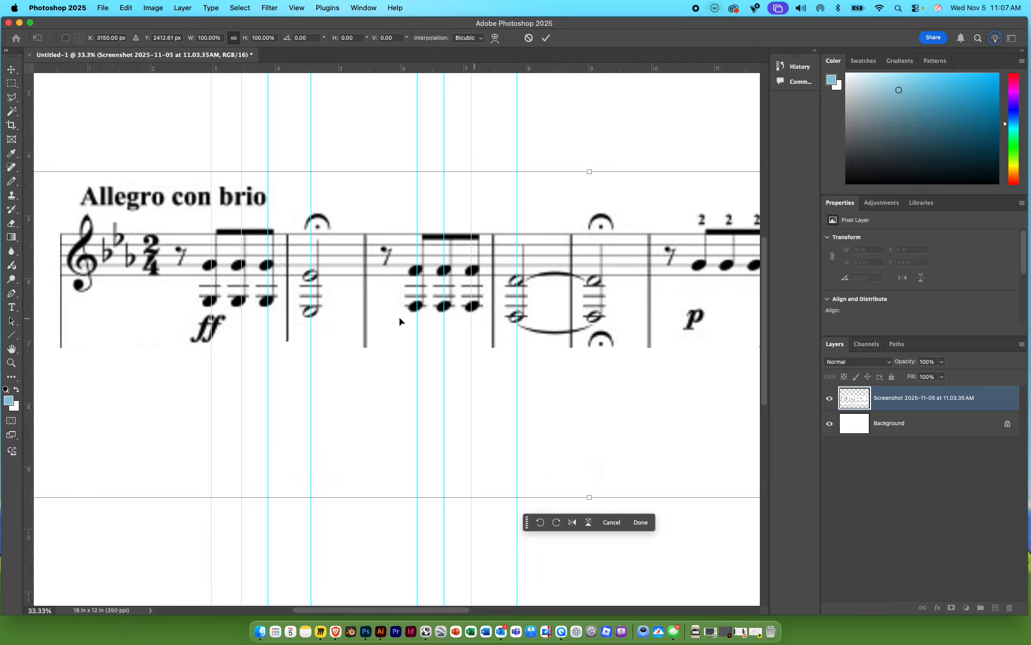
{"action": "left_click_drag", "start_coordinate": [24, 326], "coordinate": [465, 366]}
Examine how the vertical guides line up with the notes across the whole canvas
{"action": "key", "text": "super+minus"}
{"action": "key", "text": "super+minus"}
{"action": "key", "text": "super+minus"}
{"action": "key", "text": "super+minus"}
{"action": "key", "text": "super+minus"}
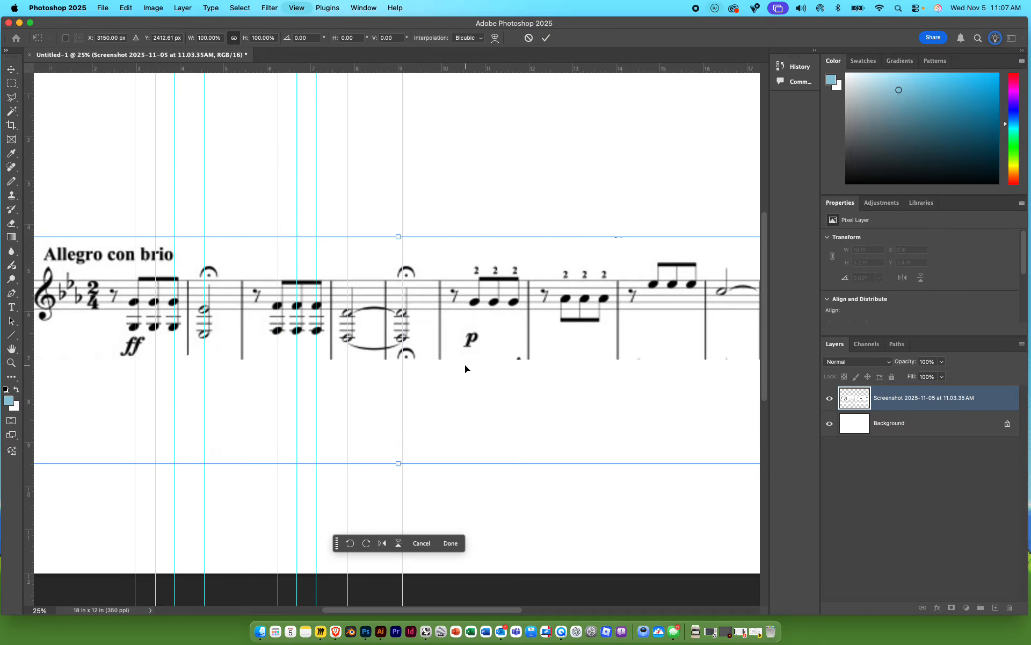
{"action": "key", "text": "super+minus"}
{"action": "key", "text": "super+plus"}
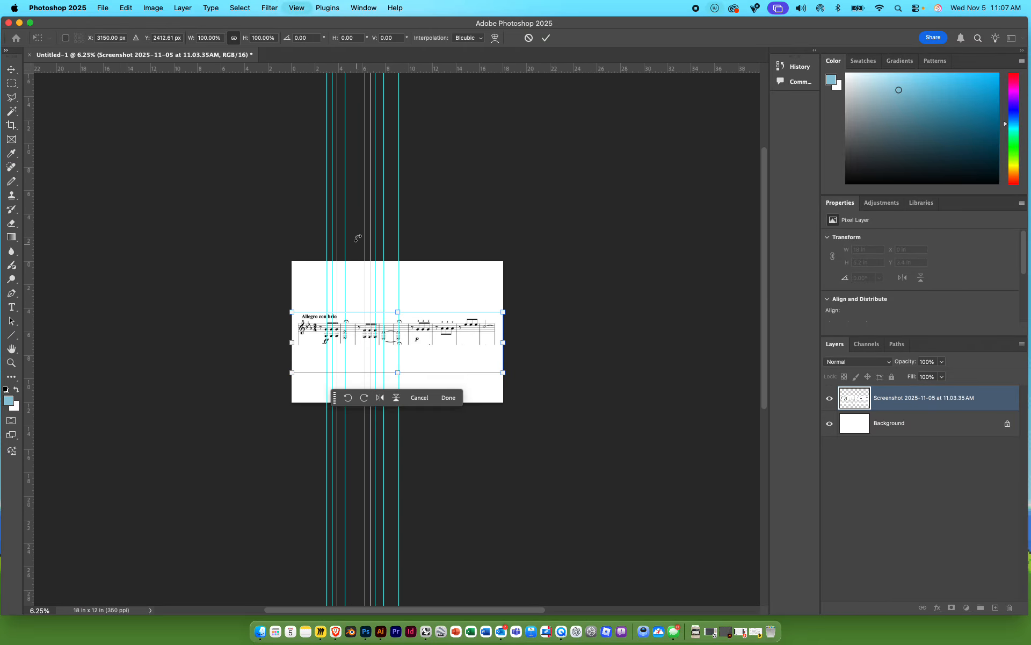
{"action": "key", "text": "super+plus"}
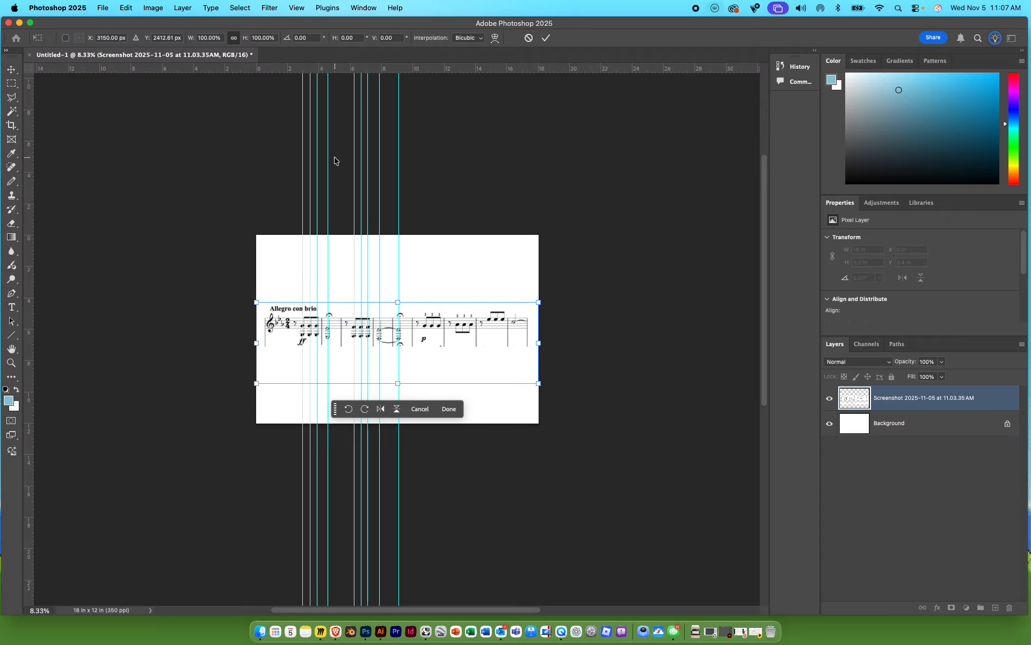
{"action": "key", "text": "super+plus"}
{"action": "key", "text": "super+plus"}
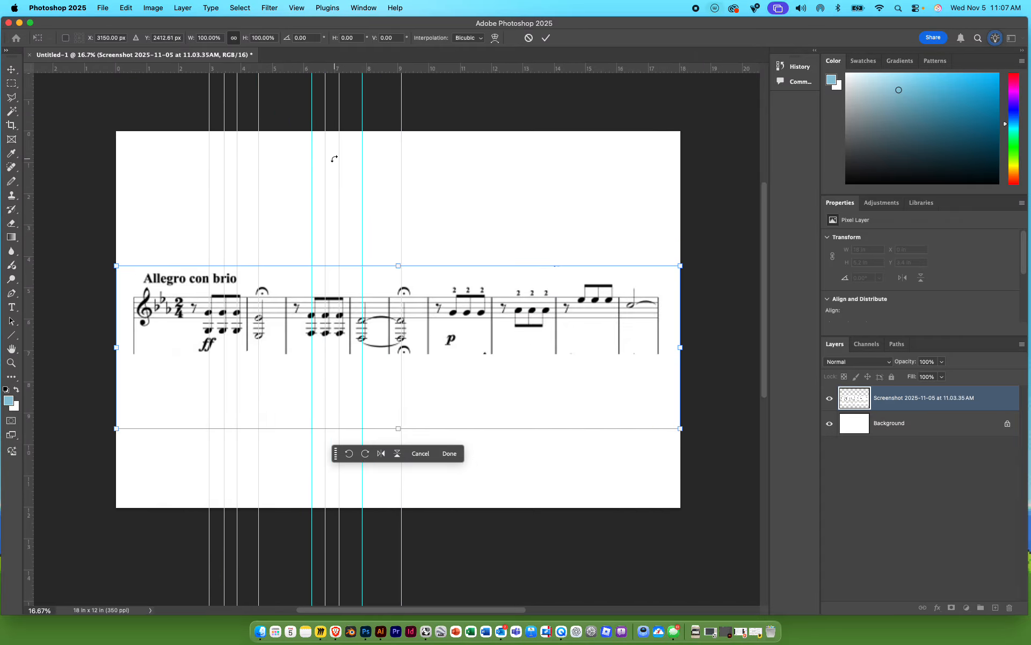
{"action": "scroll", "coordinate": [446, 202], "scroll_direction": "down", "scroll_amount": 3}
{"action": "scroll", "coordinate": [446, 202], "scroll_direction": "left", "scroll_amount": 2}
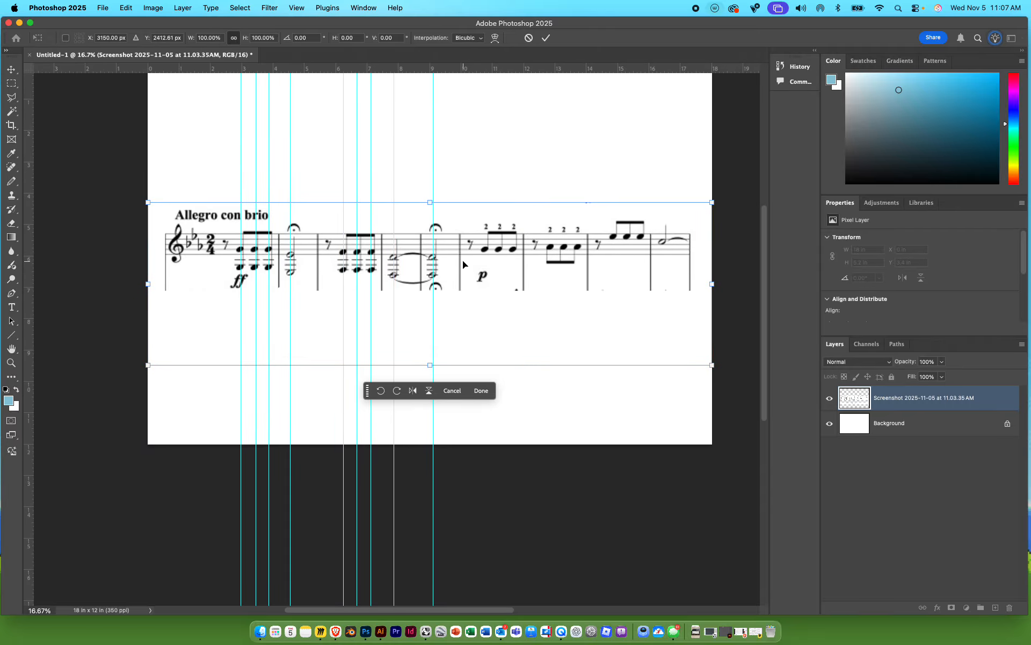
Close the transform and erase the lower fermata below measure five and the p dynamic marking in measure six
{"action": "key", "text": "super+plus"}
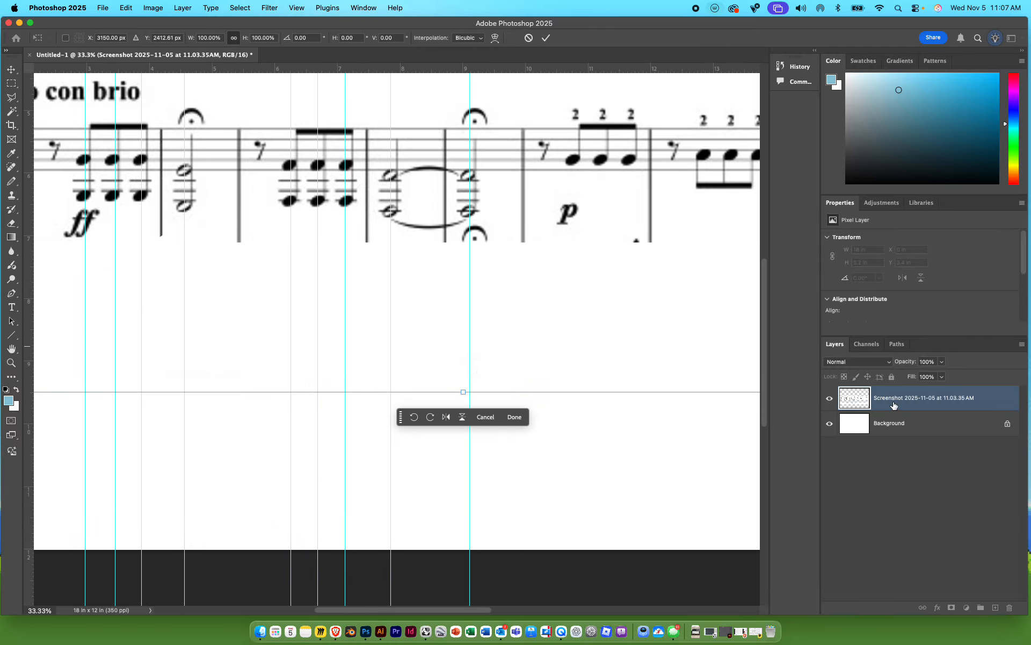
{"action": "mouse_move", "coordinate": [499, 231]}
{"action": "left_mouse_down"}
{"action": "mouse_move", "coordinate": [488, 238]}
{"action": "mouse_move", "coordinate": [492, 230]}
{"action": "left_mouse_up"}
{"action": "key", "text": "super+z"}
{"action": "key", "text": "e"}
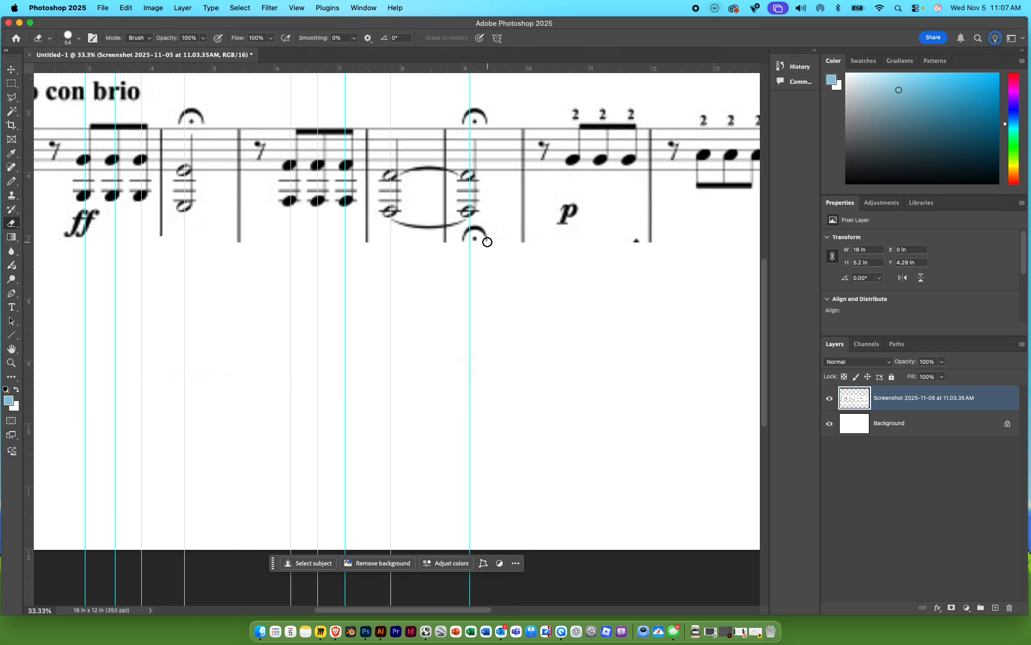
{"action": "mouse_move", "coordinate": [493, 230]}
{"action": "left_mouse_down"}
{"action": "mouse_move", "coordinate": [463, 244]}
{"action": "mouse_move", "coordinate": [492, 220]}
{"action": "left_mouse_up"}
{"action": "mouse_move", "coordinate": [568, 214]}
{"action": "left_mouse_down"}
{"action": "mouse_move", "coordinate": [562, 223]}
{"action": "mouse_move", "coordinate": [570, 210]}
{"action": "left_mouse_up"}
Erase the opening barline's lower tail, the ff dynamic marking, and the barline tails below measures two to four
{"action": "scroll", "coordinate": [322, 226], "scroll_direction": "left", "scroll_amount": 10}
{"action": "scroll", "coordinate": [410, 290], "scroll_direction": "up", "scroll_amount": 2}
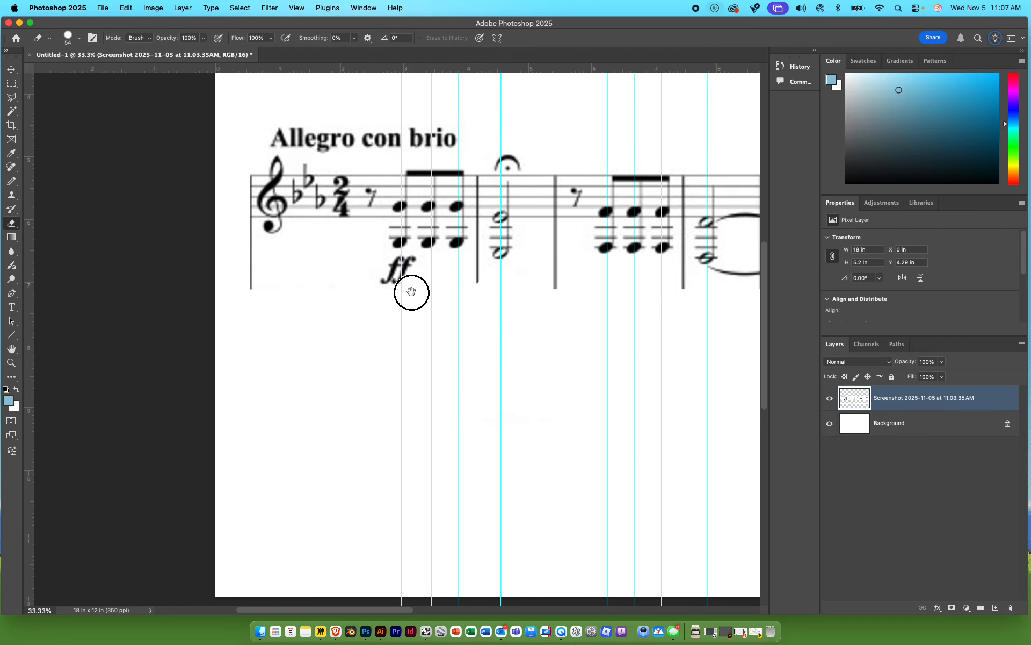
{"action": "mouse_move", "coordinate": [252, 302]}
{"action": "left_mouse_down"}
{"action": "mouse_move", "coordinate": [255, 195]}
{"action": "mouse_move", "coordinate": [270, 197]}
{"action": "left_mouse_up"}
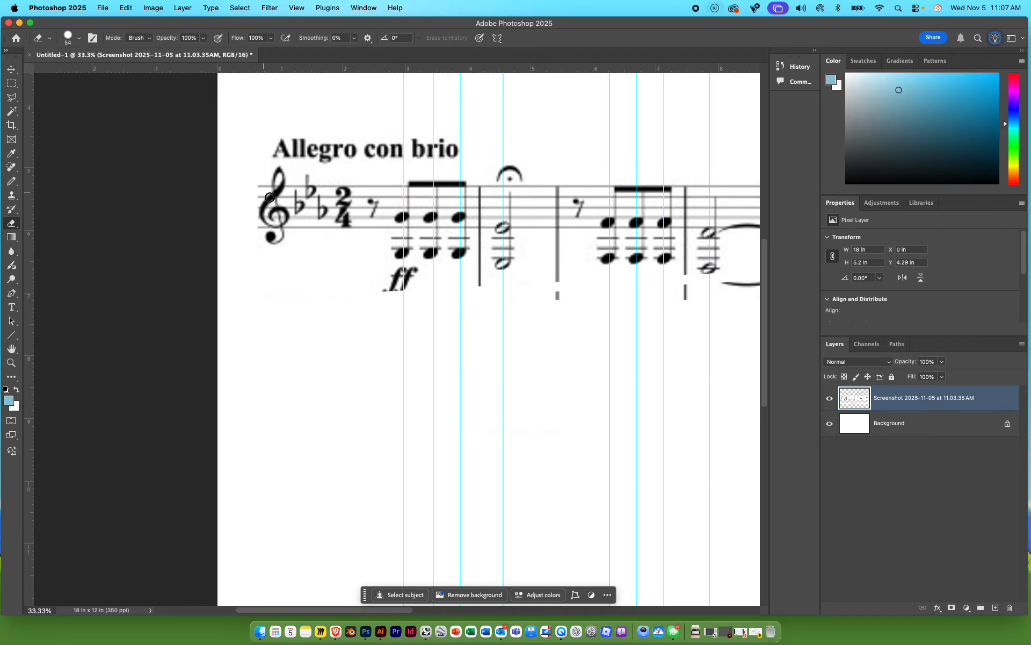
{"action": "left_click_drag", "start_coordinate": [426, 281], "coordinate": [384, 274]}
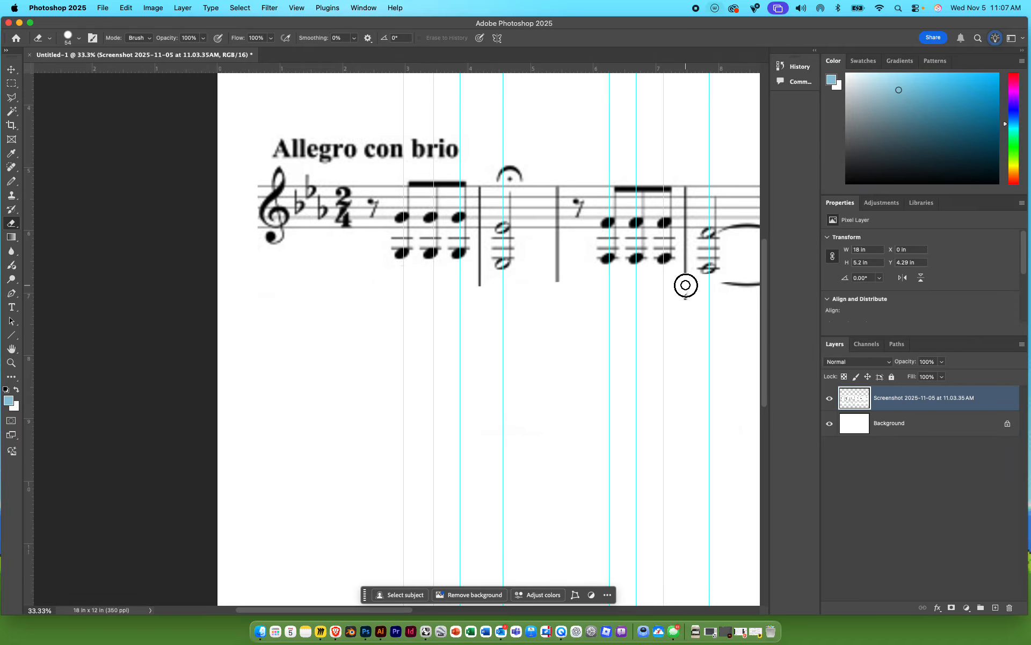
Erase the lower slur between measures four and five and the barline tails extending below the staff through measure seven
{"action": "key", "text": "super+minus"}
{"action": "key", "text": "super+minus"}
{"action": "key", "text": "super+minus"}
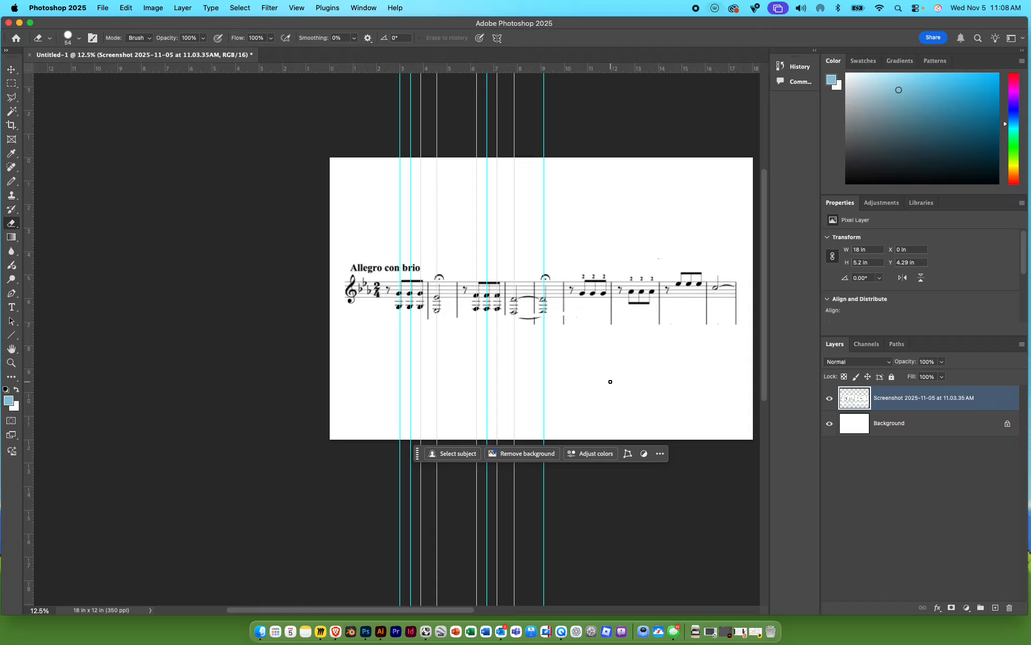
{"action": "left_click_drag", "start_coordinate": [610, 382], "coordinate": [477, 403]}
{"action": "key", "text": "super+plus"}
{"action": "key", "text": "super+plus"}
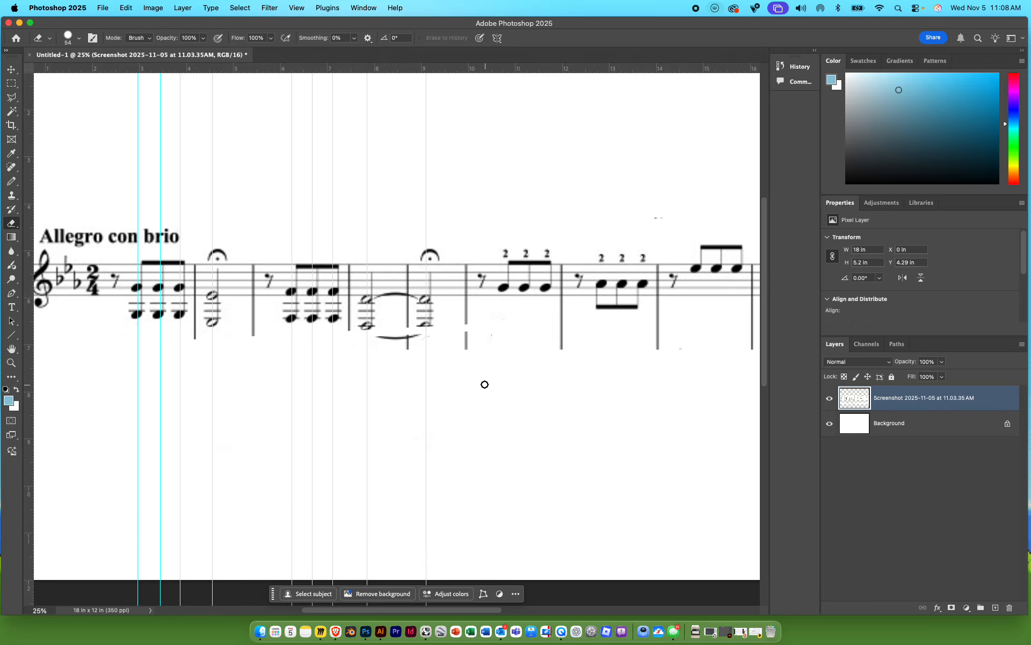
{"action": "mouse_move", "coordinate": [399, 336]}
{"action": "left_mouse_down"}
{"action": "mouse_move", "coordinate": [424, 336]}
{"action": "mouse_move", "coordinate": [417, 342]}
{"action": "left_mouse_up"}
{"action": "left_click_drag", "start_coordinate": [562, 323], "coordinate": [563, 367]}
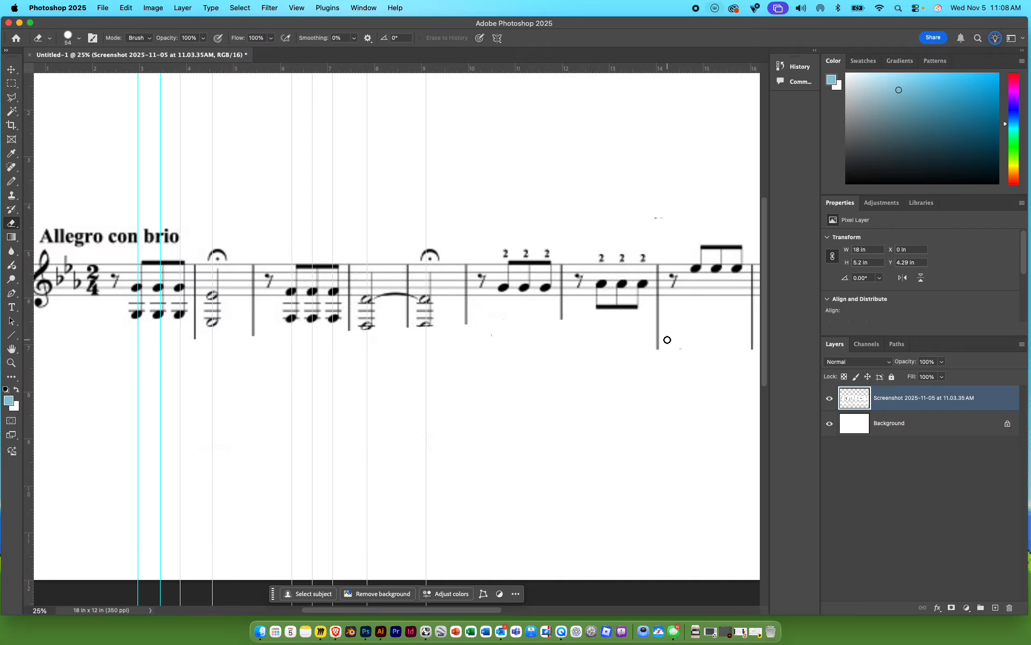
Erase the lower tails of the last three barlines at the end of the staff
{"action": "left_click_drag", "start_coordinate": [656, 324], "coordinate": [657, 356]}
{"action": "scroll", "coordinate": [638, 369], "scroll_direction": "right", "scroll_amount": 5}
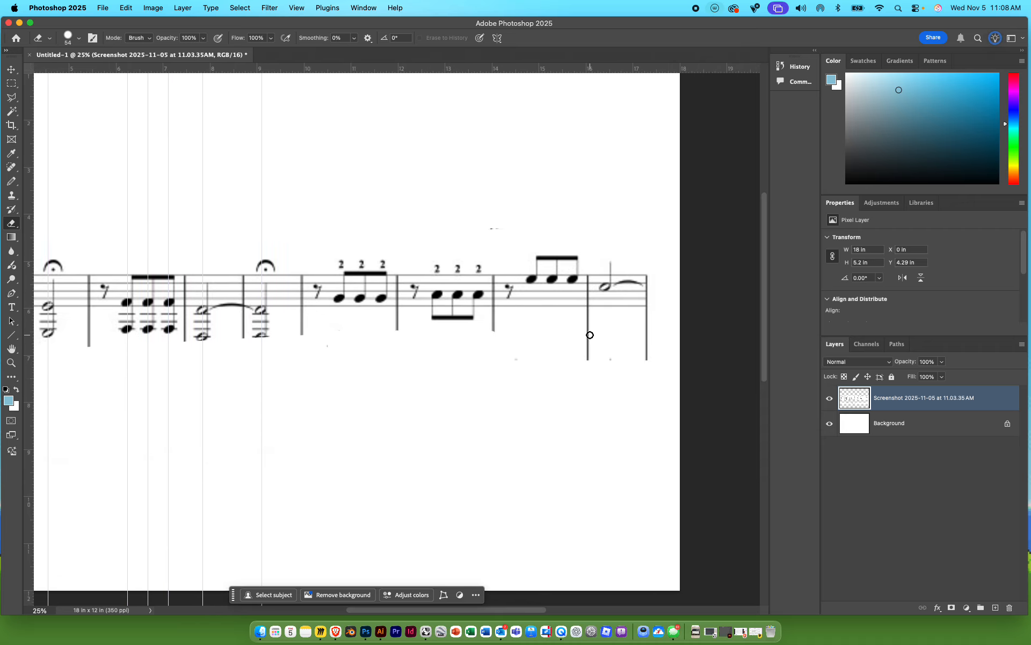
{"action": "mouse_move", "coordinate": [588, 334]}
{"action": "left_mouse_down"}
{"action": "mouse_move", "coordinate": [588, 369]}
{"action": "mouse_move", "coordinate": [635, 353]}
{"action": "mouse_move", "coordinate": [462, 367]}
{"action": "mouse_move", "coordinate": [626, 371]}
{"action": "mouse_move", "coordinate": [538, 264]}
{"action": "left_mouse_up"}
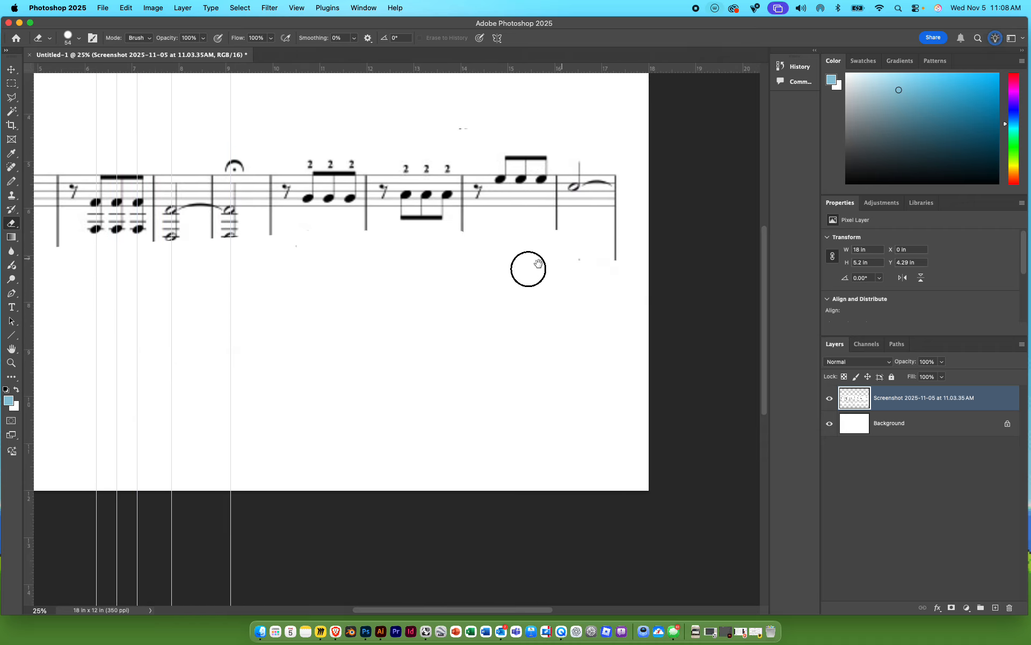
{"action": "scroll", "coordinate": [553, 363], "scroll_direction": "up", "scroll_amount": 4}
{"action": "scroll", "coordinate": [553, 364], "scroll_direction": "right", "scroll_amount": 2}
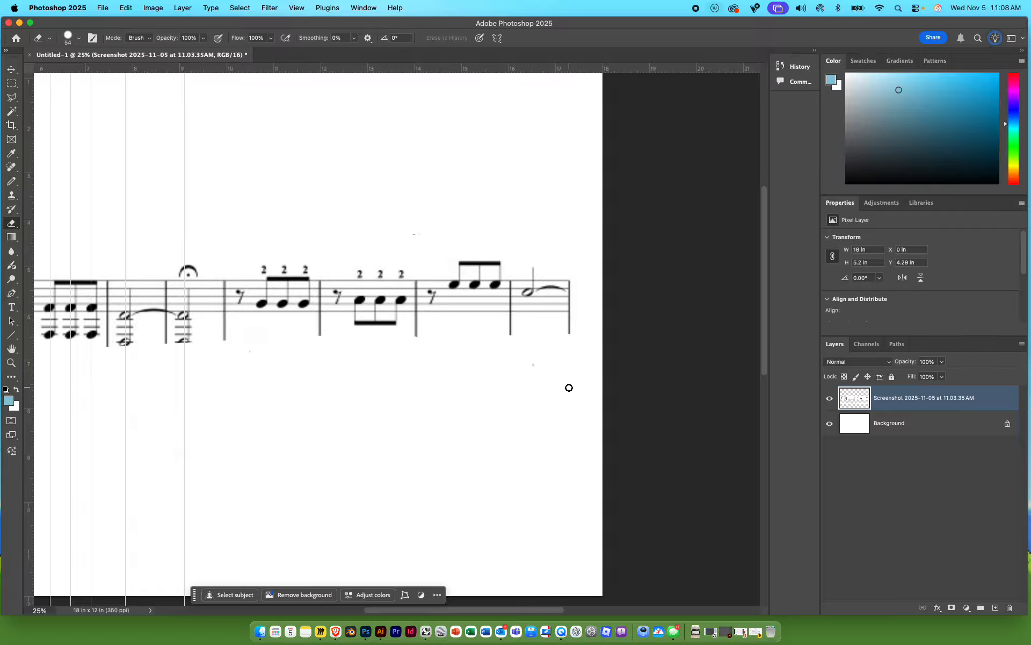
Place vertical guides through the sixth measure's three beamed notes
{"action": "scroll", "coordinate": [450, 426], "scroll_direction": "left", "scroll_amount": 10}
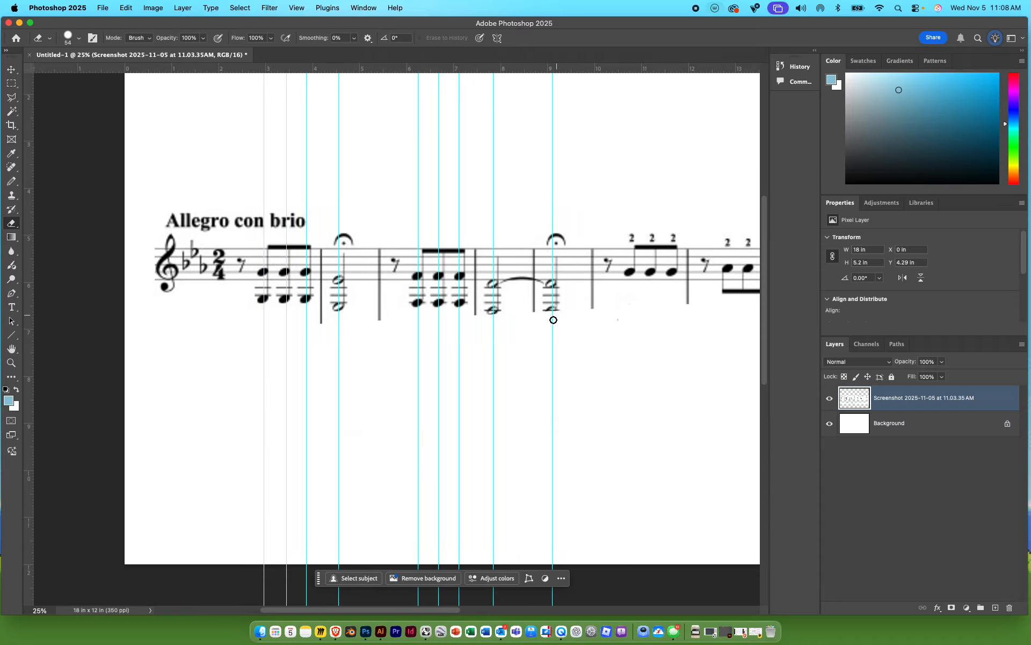
{"action": "key", "text": "super+minus"}
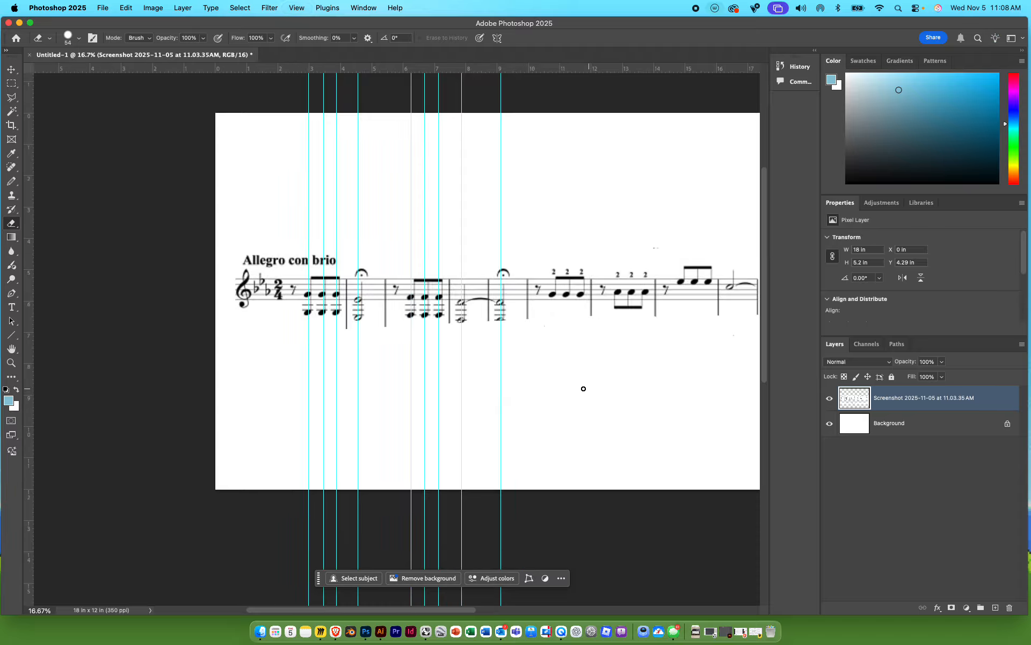
{"action": "left_click_drag", "start_coordinate": [565, 399], "coordinate": [511, 419]}
{"action": "left_click_drag", "start_coordinate": [30, 334], "coordinate": [500, 348]}
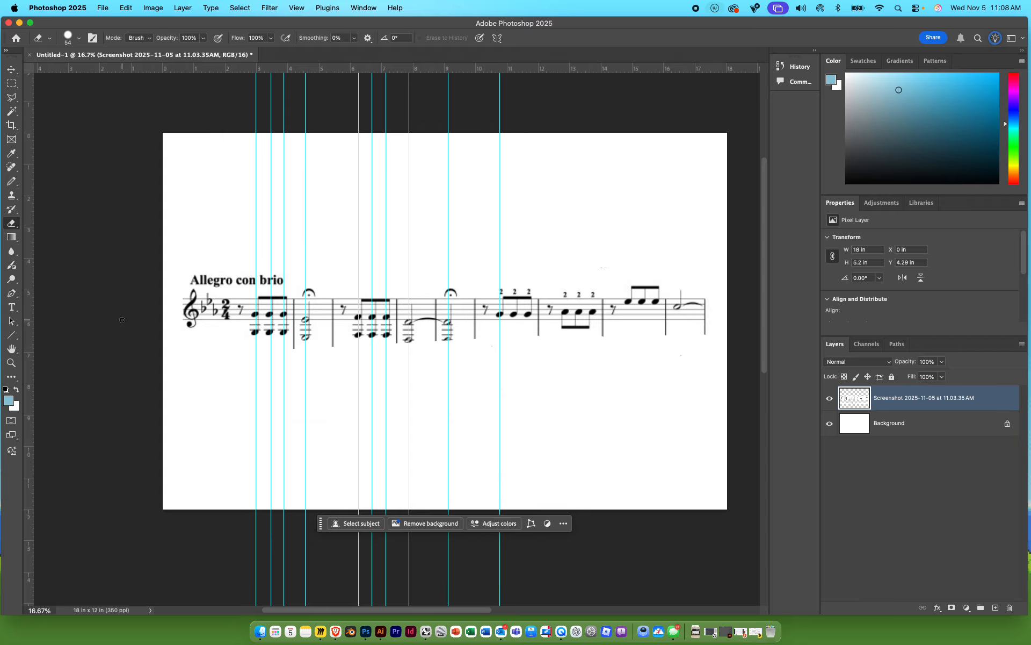
{"action": "left_click_drag", "start_coordinate": [31, 305], "coordinate": [515, 327]}
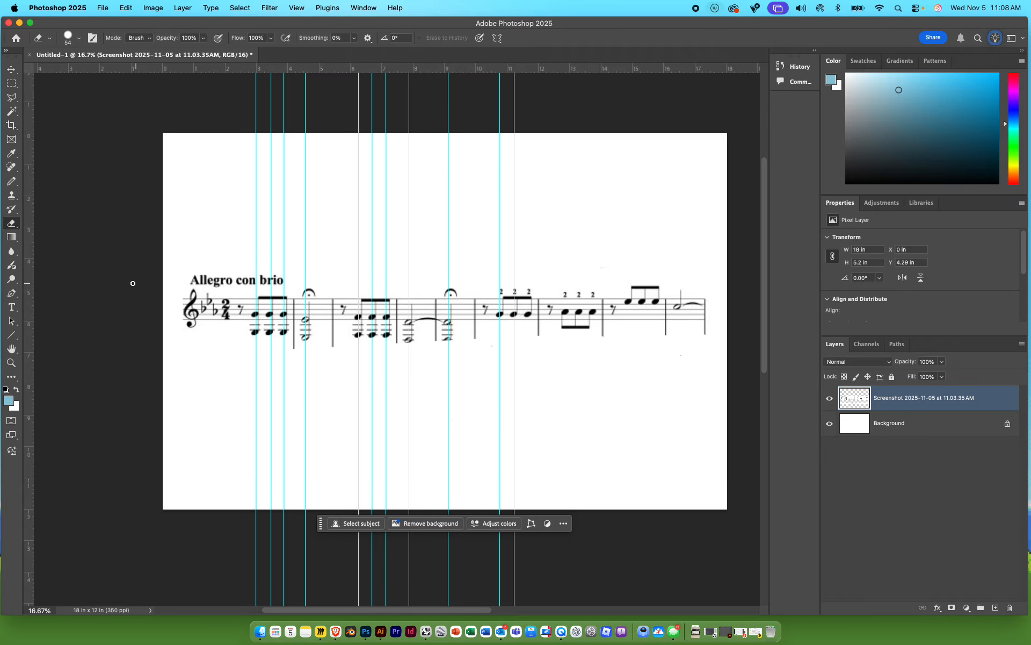
{"action": "left_click_drag", "start_coordinate": [29, 290], "coordinate": [527, 308]}
Place vertical guides through the seventh measure's three beamed notes and the eighth measure's first note
{"action": "left_click_drag", "start_coordinate": [34, 301], "coordinate": [566, 337]}
{"action": "left_click_drag", "start_coordinate": [34, 338], "coordinate": [579, 353]}
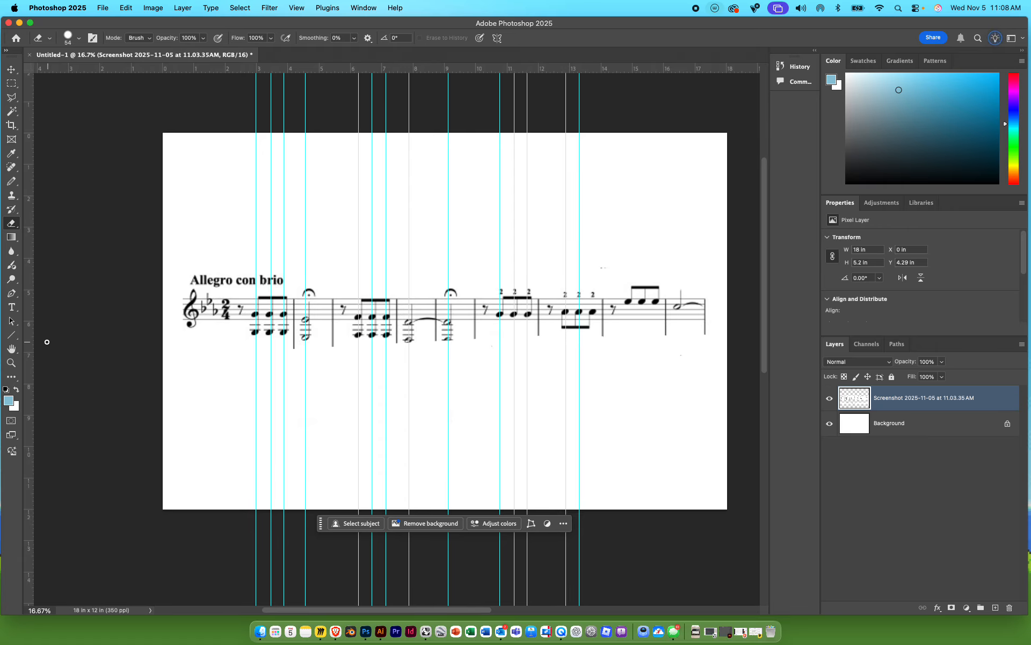
{"action": "left_click_drag", "start_coordinate": [30, 344], "coordinate": [592, 352]}
{"action": "left_click_drag", "start_coordinate": [24, 347], "coordinate": [628, 360]}
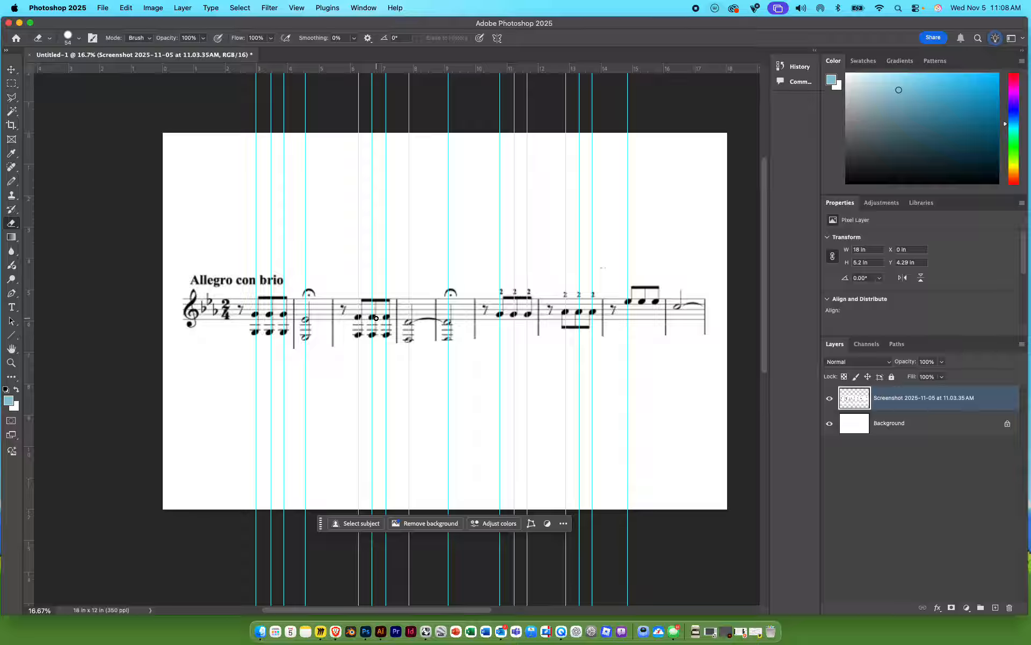
Switch to the Pencil tool and set the foreground color to dark gray #414141
{"action": "key", "text": "b"}
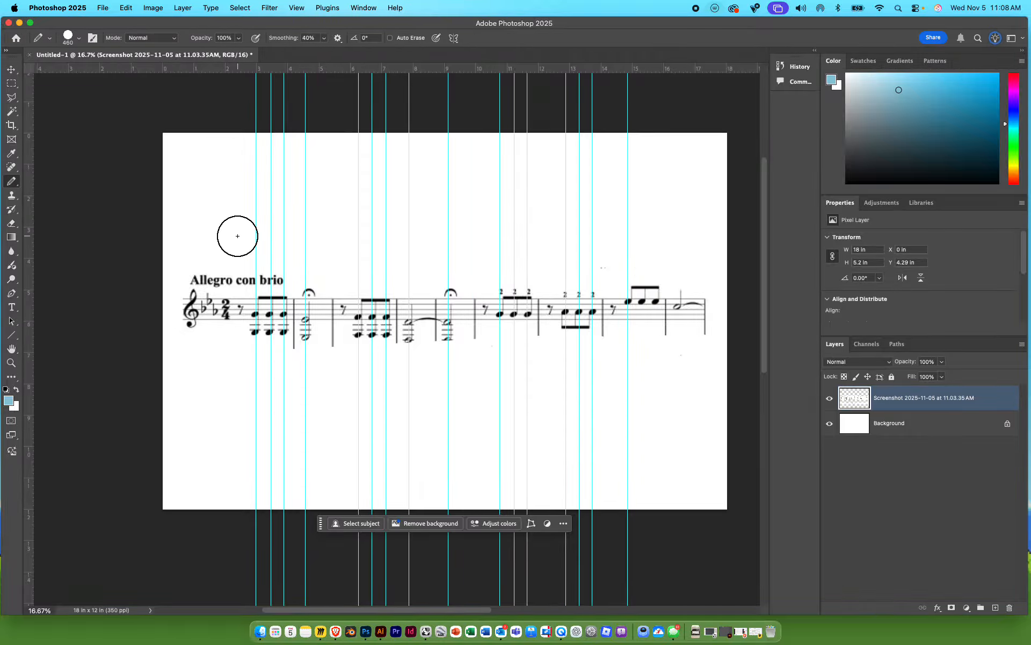
{"action": "left_click", "coordinate": [13, 404]}
{"action": "left_click_drag", "start_coordinate": [567, 374], "coordinate": [549, 407]}
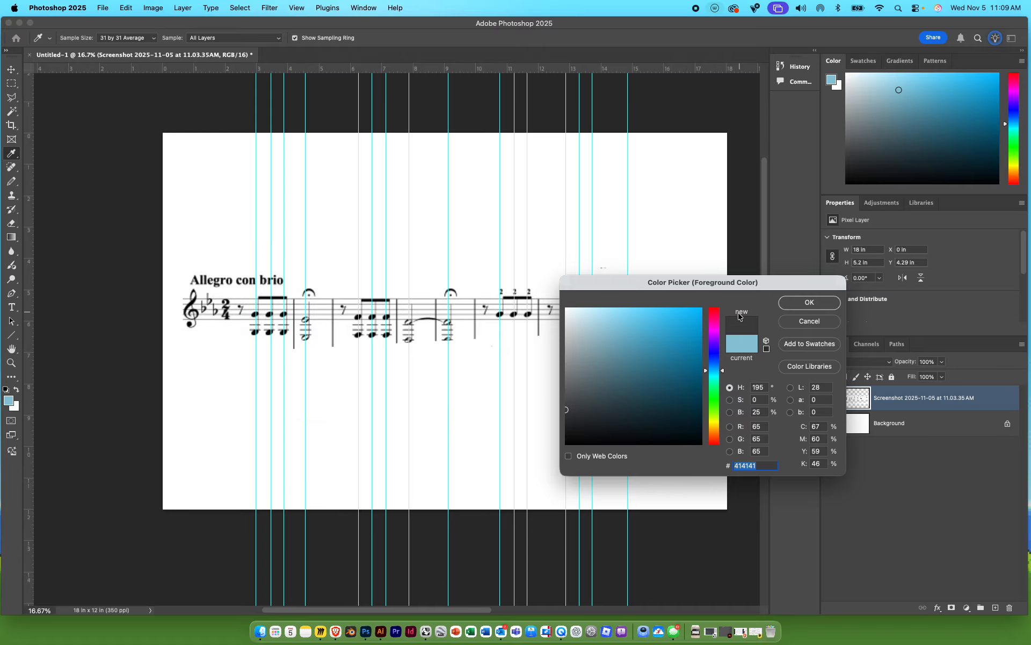
{"action": "left_click", "coordinate": [809, 302]}
{"action": "key", "text": "b"}
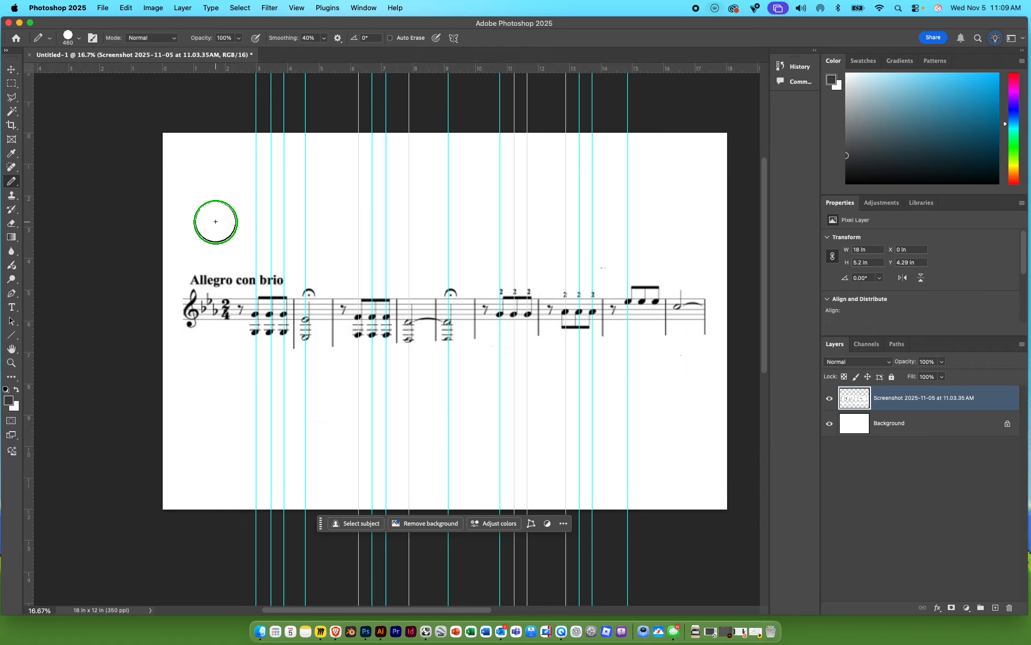
Choose the Hard Round tip from General Brushes for the pencil and set its size to 79 px
{"action": "right_click", "coordinate": [220, 218]}
{"action": "left_click_drag", "start_coordinate": [333, 166], "coordinate": [306, 171]}
{"action": "scroll", "coordinate": [293, 319], "scroll_direction": "down", "scroll_amount": 5}
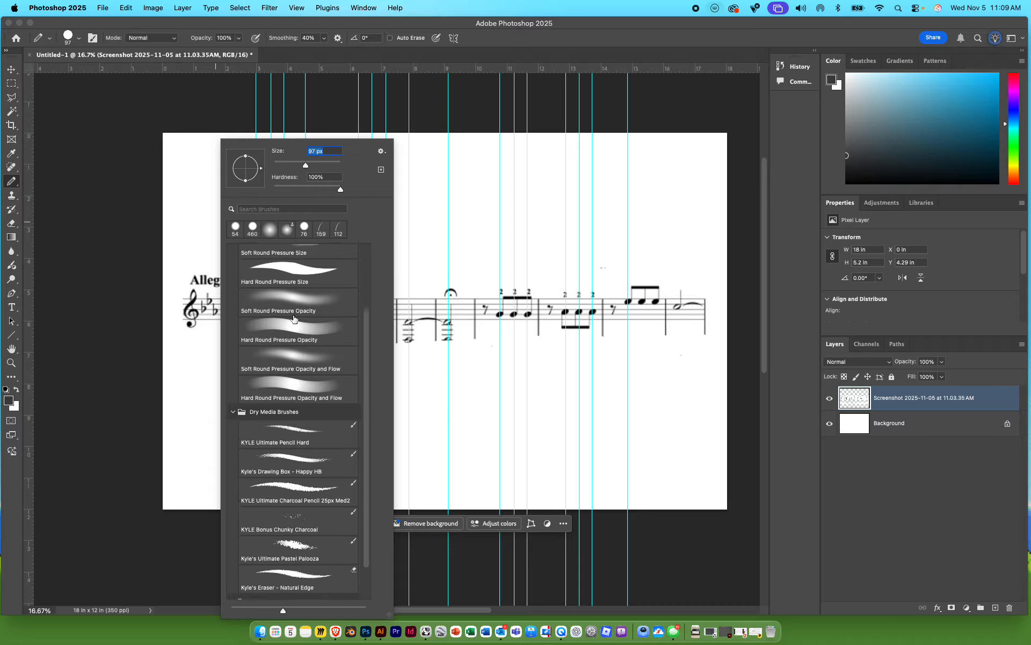
{"action": "left_click_drag", "start_coordinate": [369, 354], "coordinate": [381, 216]}
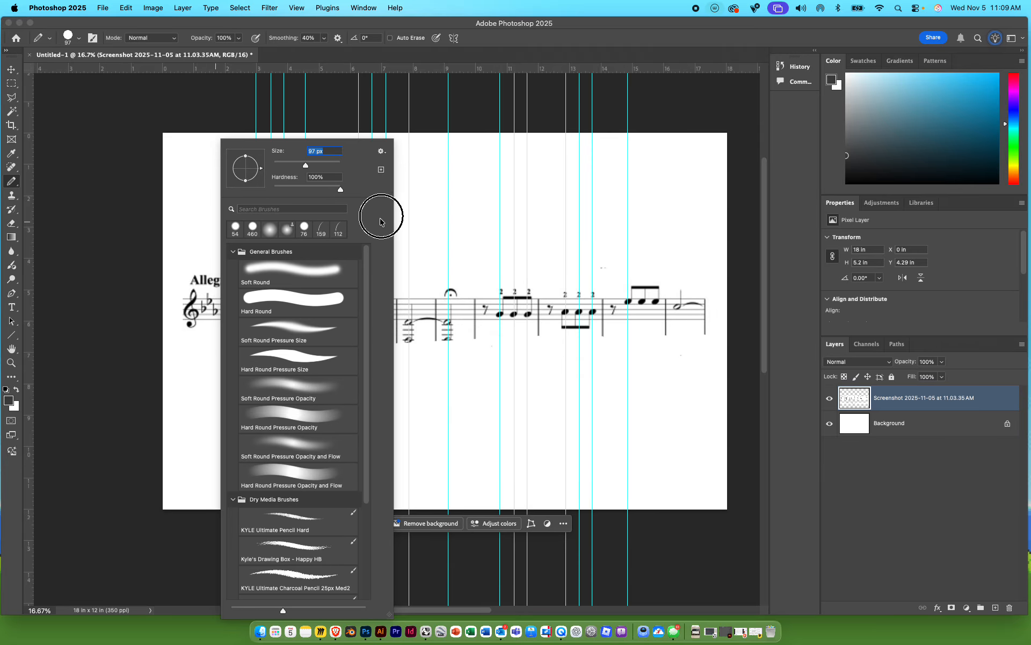
{"action": "left_click", "coordinate": [232, 252]}
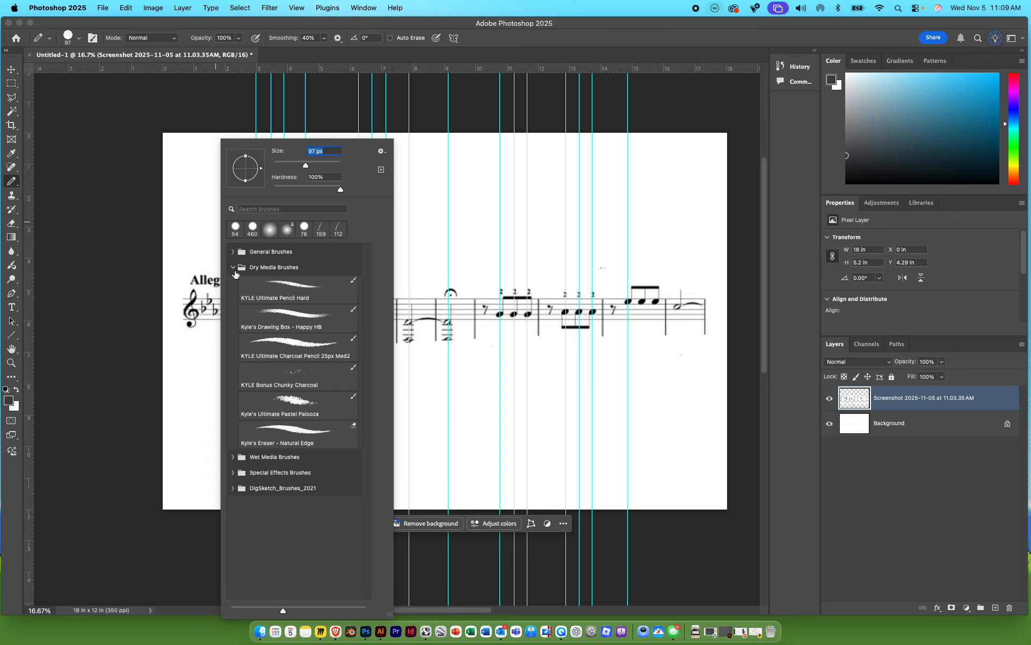
{"action": "left_click", "coordinate": [232, 267]}
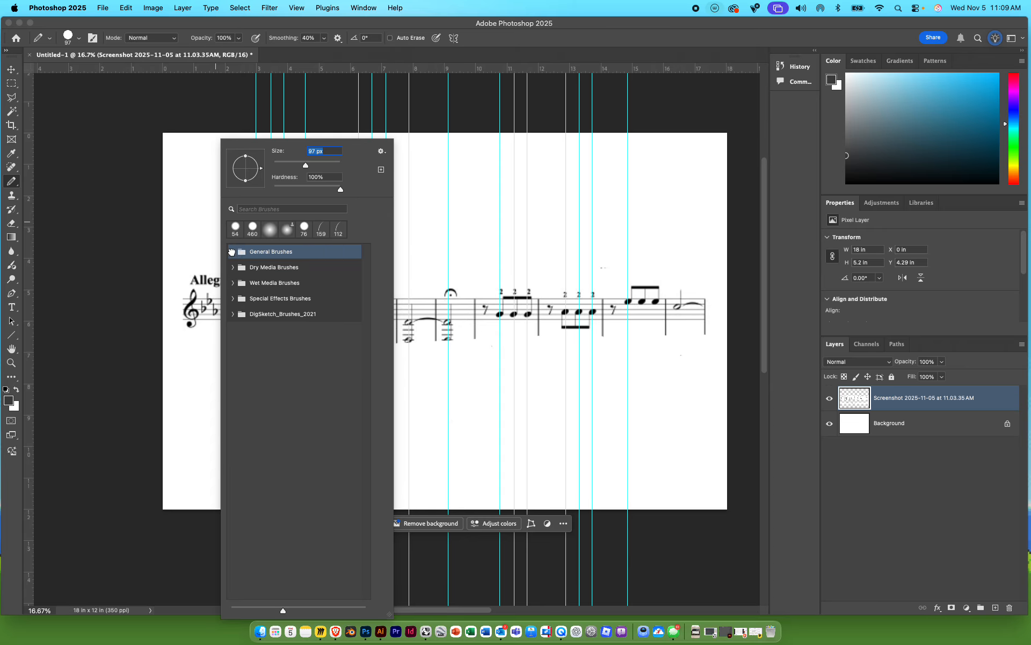
{"action": "left_click", "coordinate": [233, 252]}
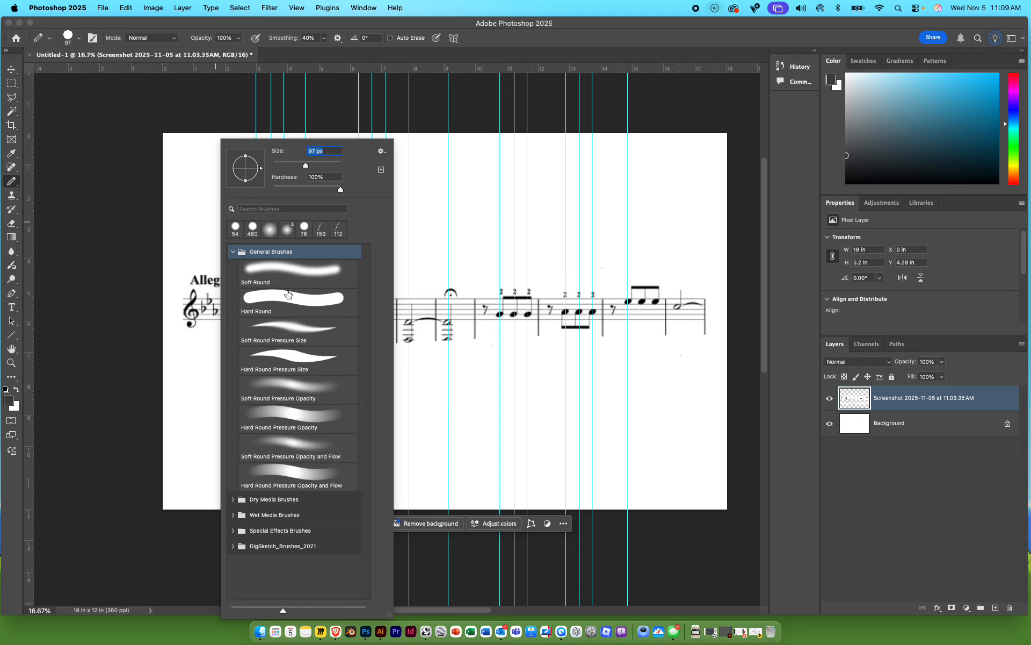
{"action": "left_click", "coordinate": [288, 294]}
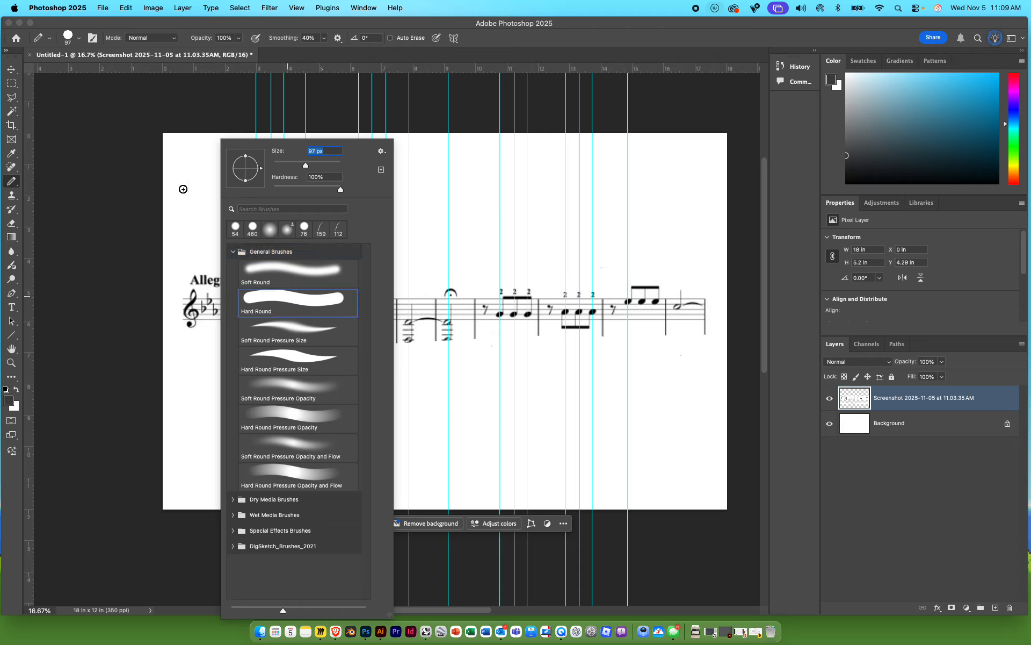
{"action": "left_click_drag", "start_coordinate": [303, 165], "coordinate": [300, 165]}
{"action": "left_click", "coordinate": [192, 190]}
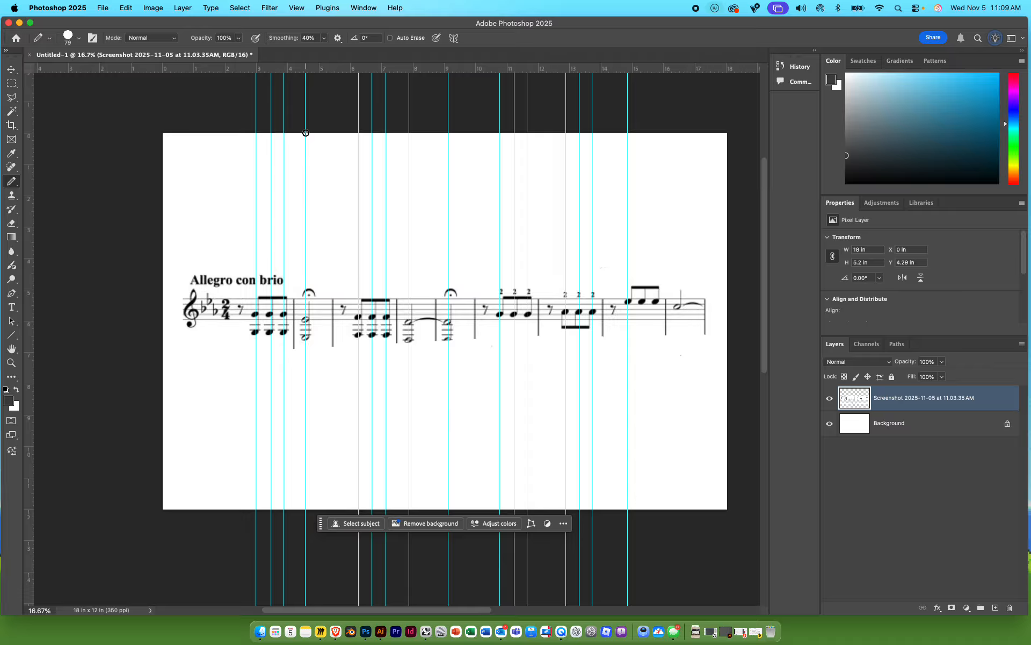
Try drawing a full-height vertical pencil line through the second measure's half note on the sheet music layer, and undo the stroke
{"action": "mouse_move", "coordinate": [305, 132]}
{"action": "left_mouse_down"}
{"action": "mouse_move", "coordinate": [317, 199]}
{"action": "mouse_move", "coordinate": [317, 514]}
{"action": "left_mouse_up"}
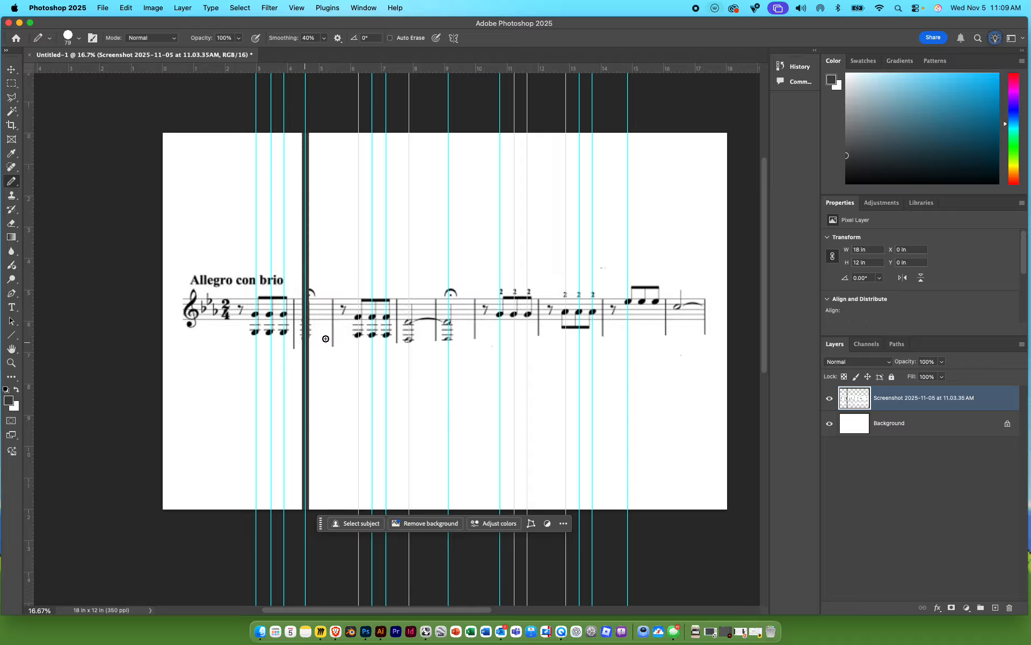
{"action": "right_click", "coordinate": [223, 226]}
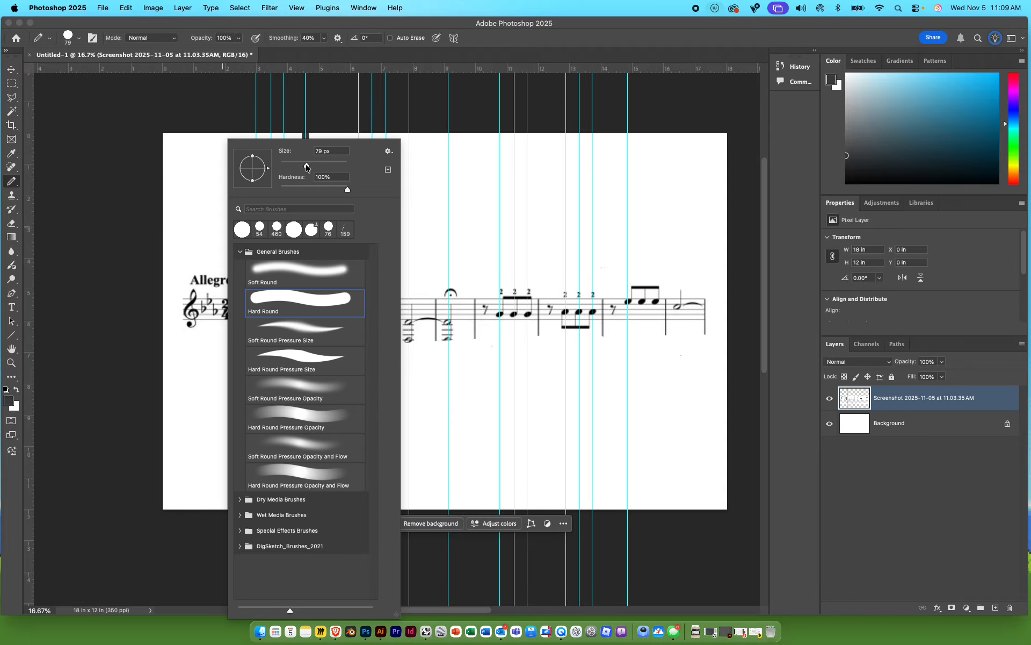
{"action": "key", "text": "super+z"}
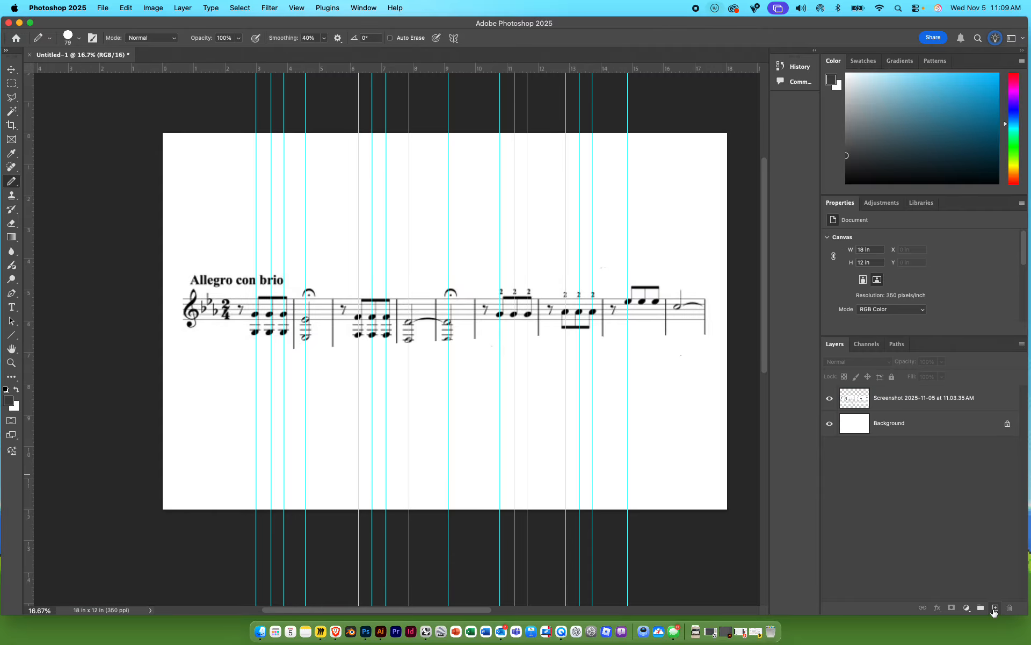
Create a new layer above the sheet music and name it Lines
{"action": "left_click", "coordinate": [995, 608]}
{"action": "double_click", "coordinate": [890, 399]}
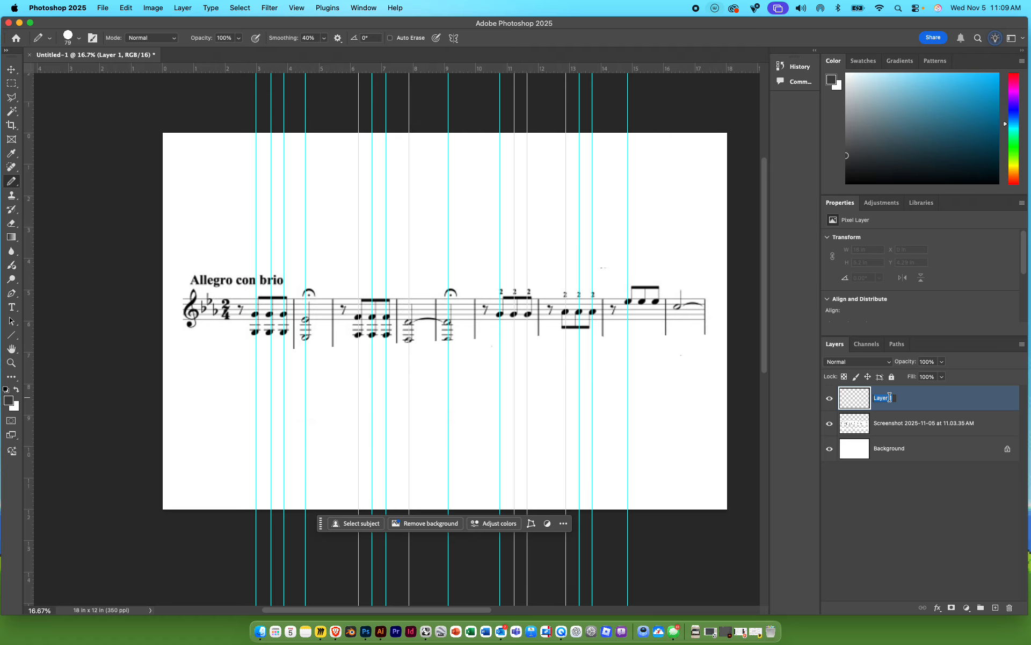
{"action": "type", "text": "Lines"}
{"action": "key", "text": "Return"}
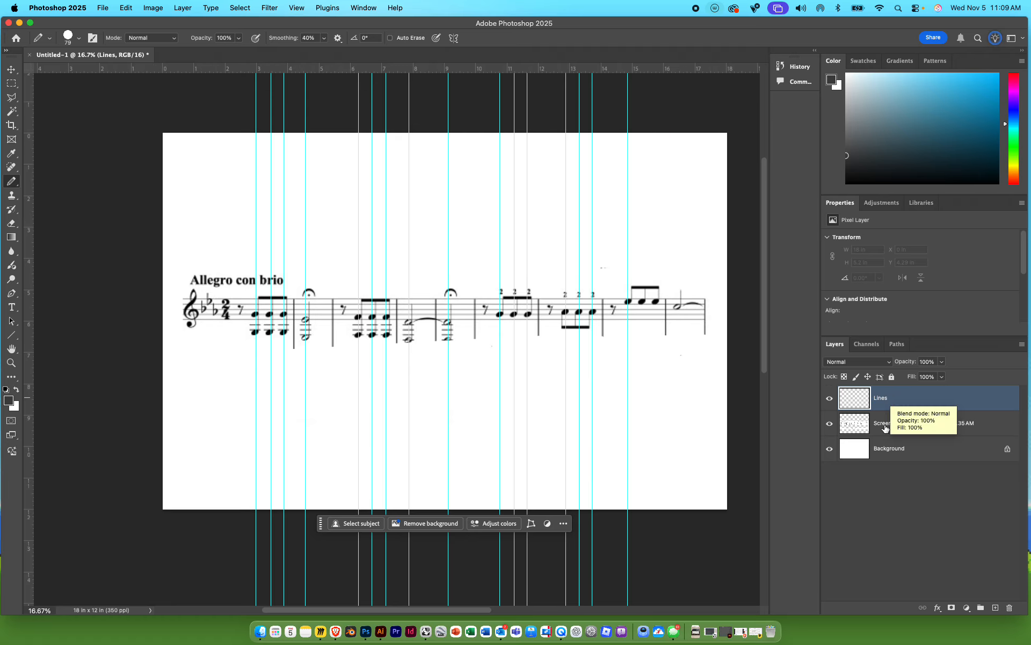
Lock the sheet music screenshot layer and make the Lines layer active for drawing
{"action": "left_click", "coordinate": [901, 514]}
{"action": "left_click", "coordinate": [901, 398]}
{"action": "left_click", "coordinate": [897, 411]}
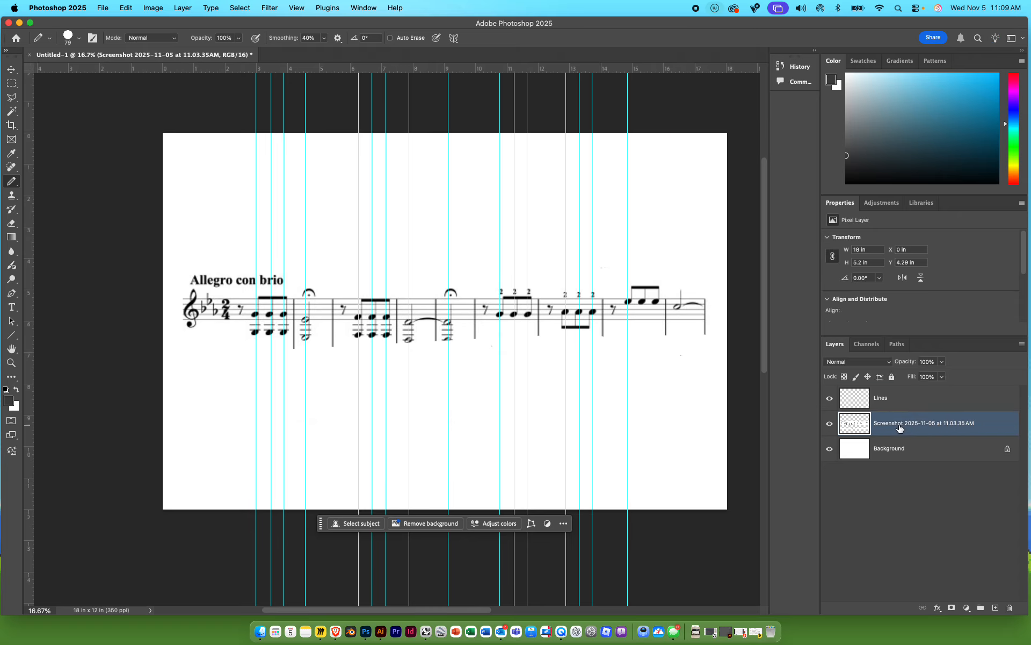
{"action": "left_click", "coordinate": [892, 376]}
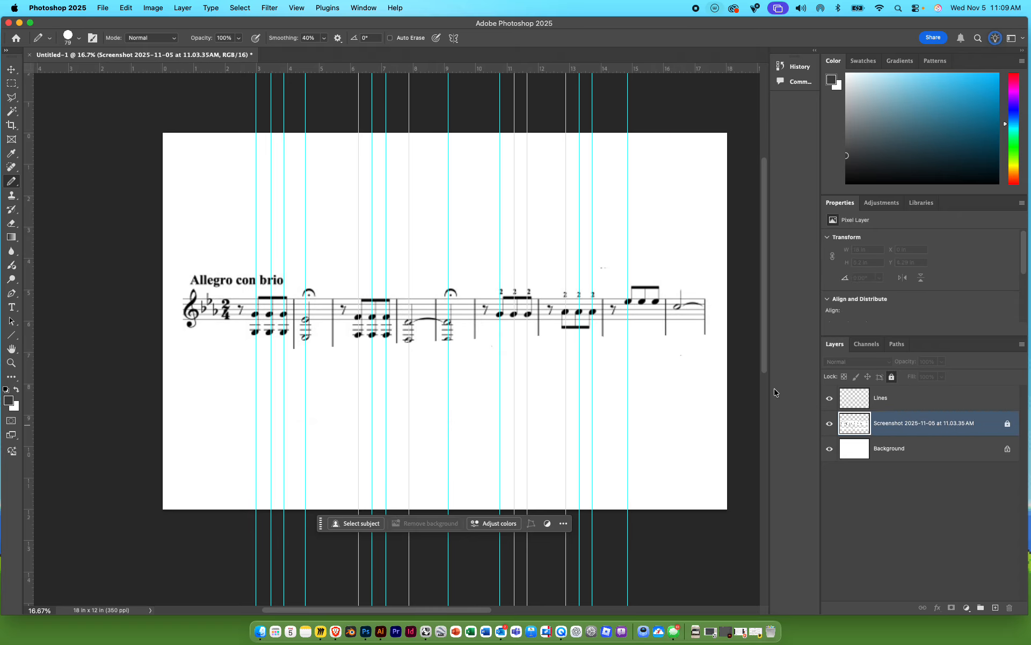
{"action": "left_click", "coordinate": [906, 399]}
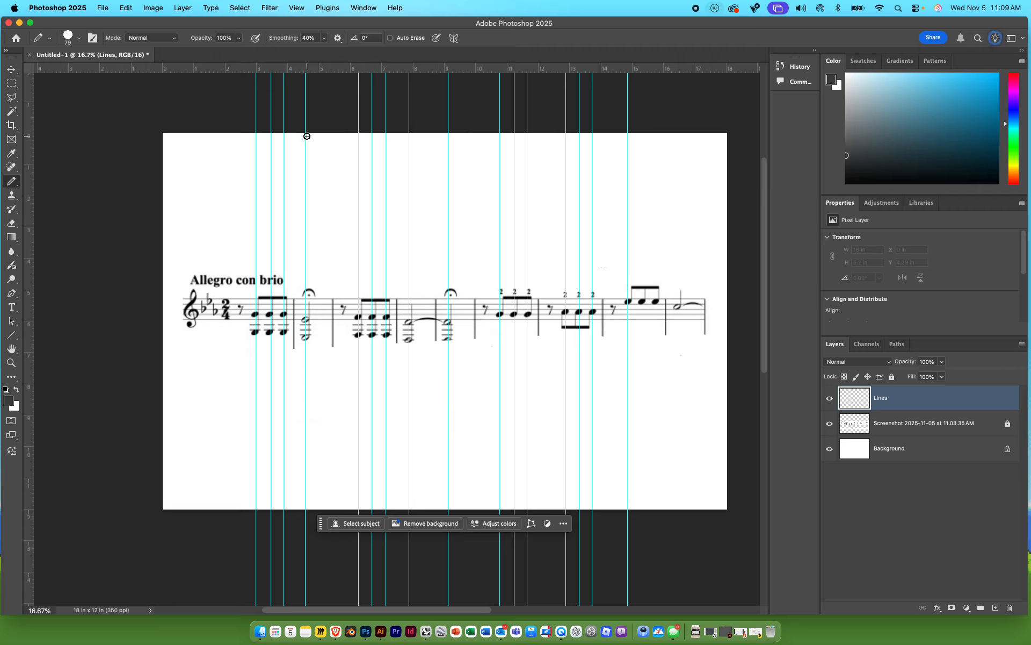
Draw full-height vertical pencil lines at the first four guides: 79 px for the half note, 41 px for the three eighth notes
{"action": "left_click_drag", "start_coordinate": [306, 134], "coordinate": [307, 518]}
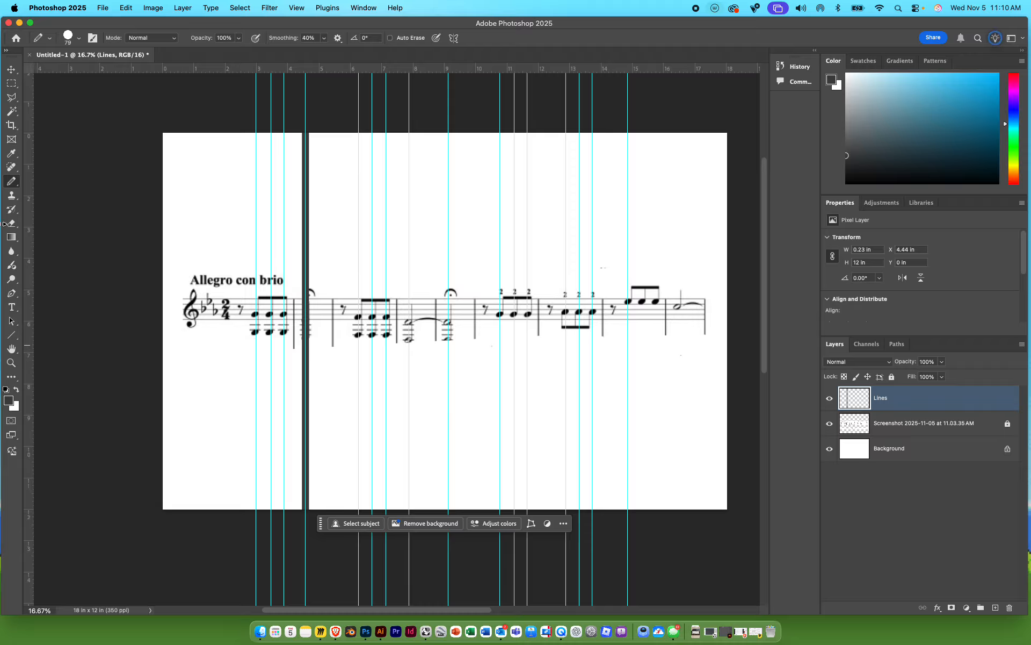
{"action": "right_click", "coordinate": [203, 376]}
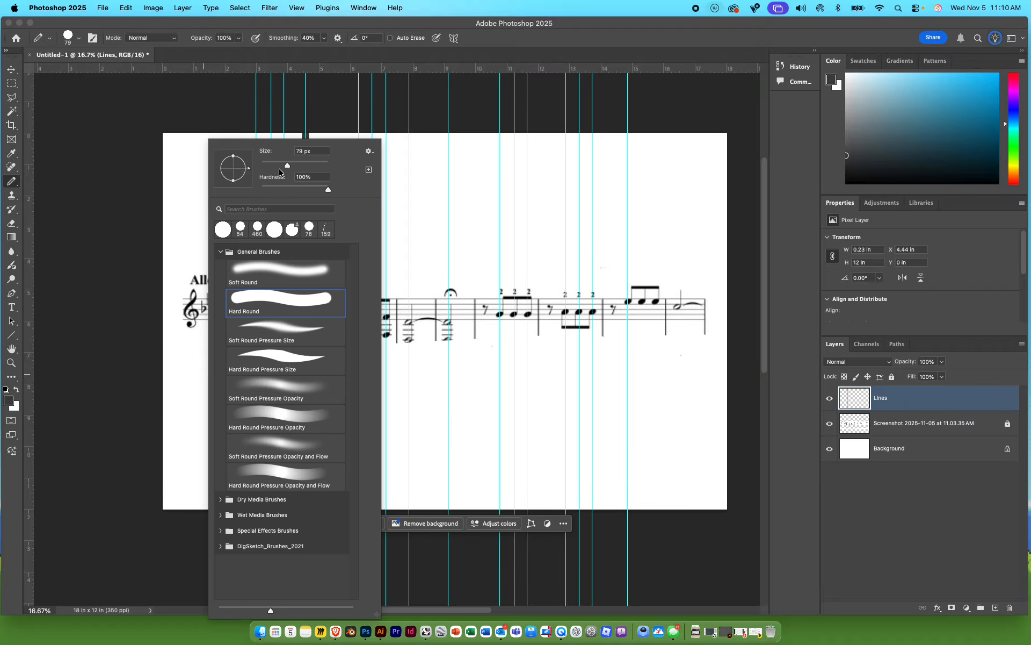
{"action": "mouse_move", "coordinate": [286, 165]}
{"action": "left_mouse_down"}
{"action": "mouse_move", "coordinate": [273, 171]}
{"action": "mouse_move", "coordinate": [288, 242]}
{"action": "mouse_move", "coordinate": [293, 582]}
{"action": "left_mouse_up"}
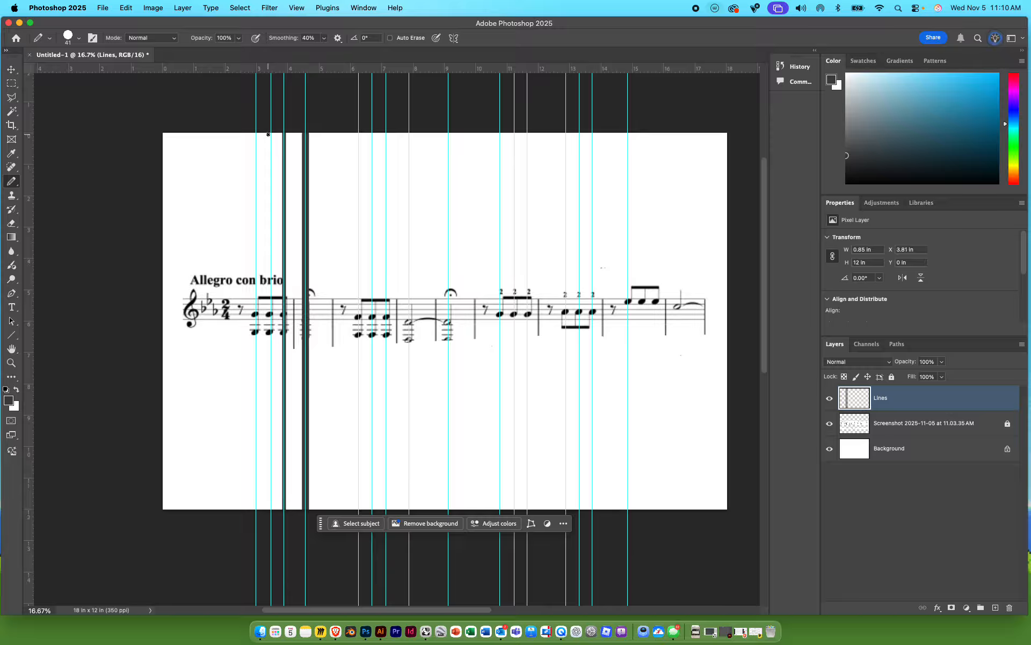
{"action": "left_click_drag", "start_coordinate": [268, 134], "coordinate": [277, 288]}
{"action": "key", "text": "super+z"}
{"action": "left_click_drag", "start_coordinate": [271, 134], "coordinate": [287, 550]}
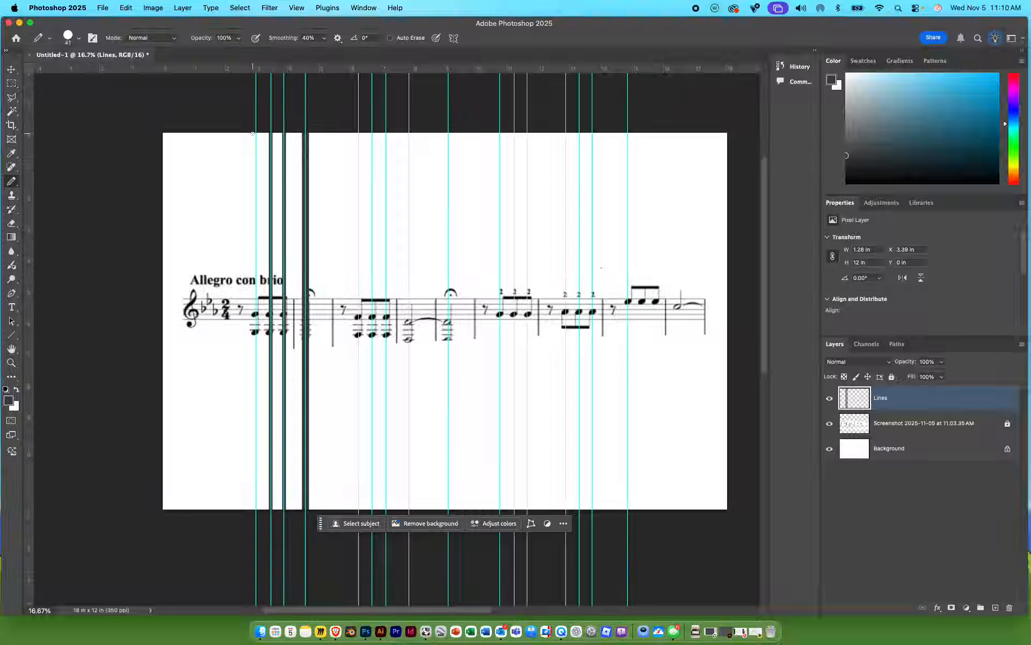
{"action": "left_click_drag", "start_coordinate": [253, 134], "coordinate": [264, 524]}
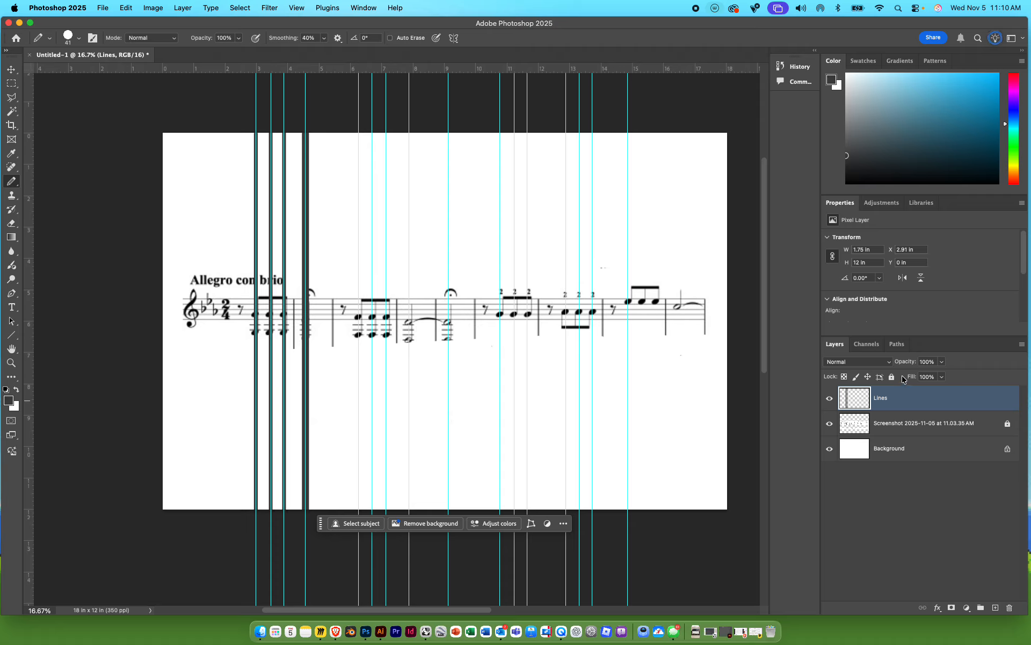
Paste a copy of the four lines as a new layer and align it with the guides of the third and fourth measures
{"action": "key", "text": "super+v"}
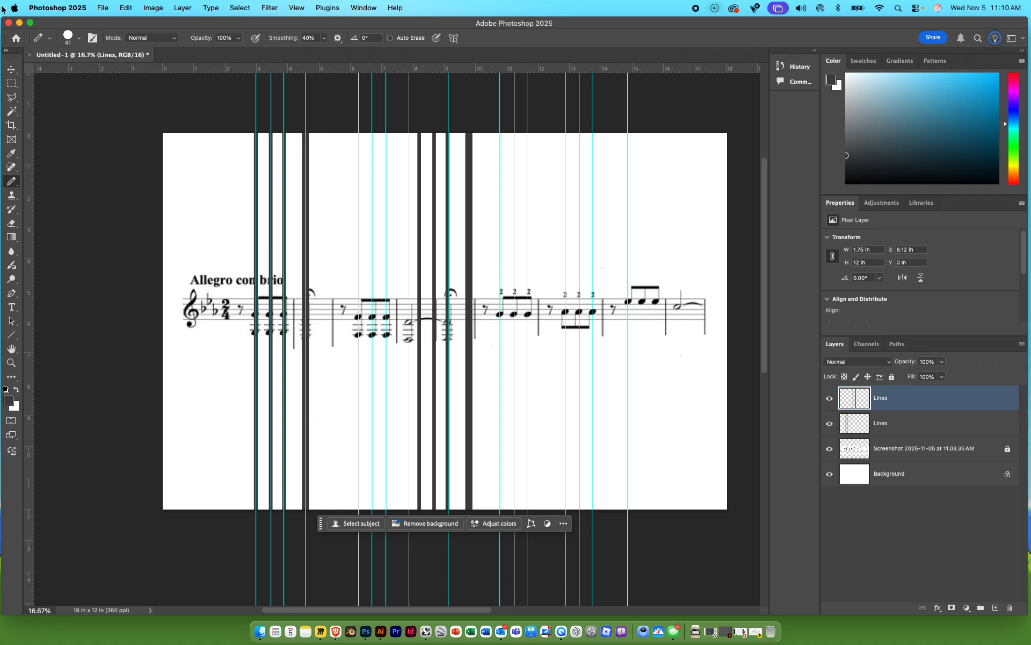
{"action": "left_click", "coordinate": [11, 69]}
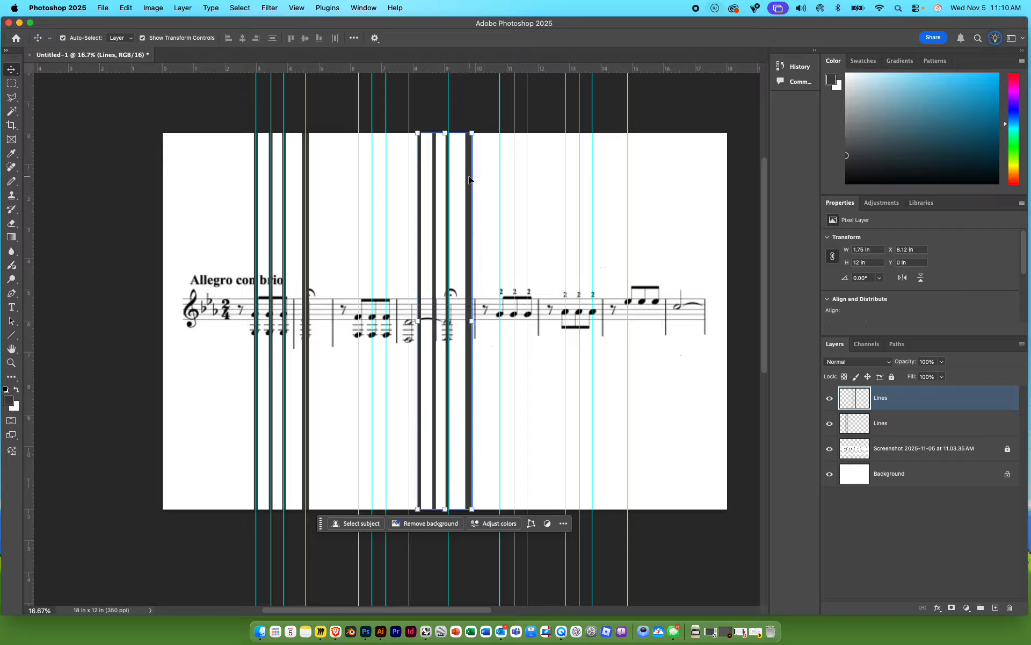
{"action": "left_click_drag", "start_coordinate": [469, 180], "coordinate": [409, 184]}
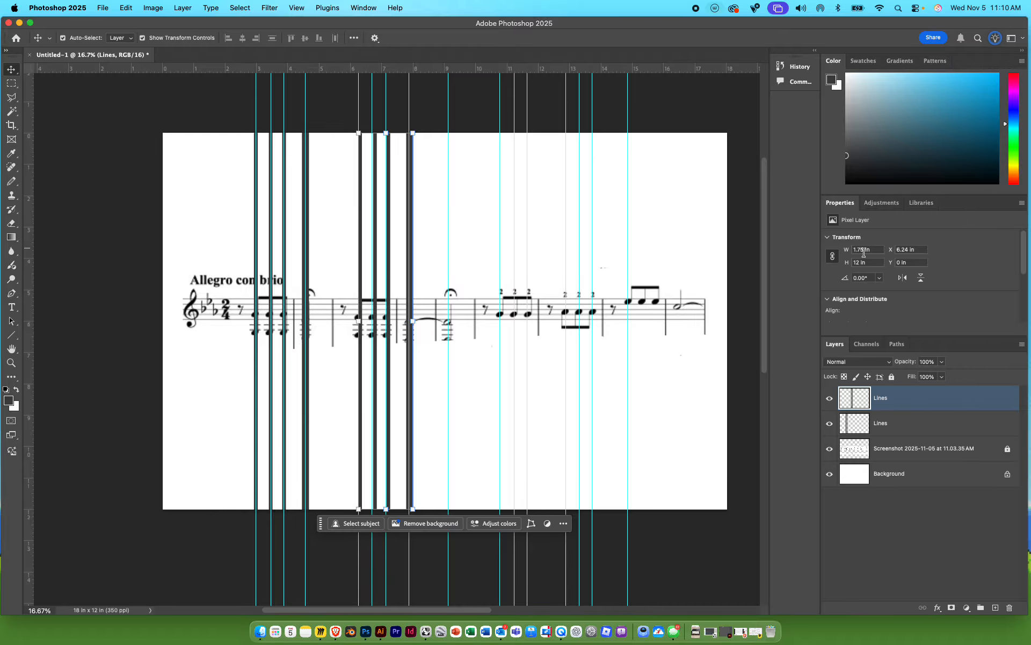
Draw a full-height 41 px pencil line at the fifth measure's half note guide on the copied Lines layer
{"action": "left_click", "coordinate": [910, 502]}
{"action": "key", "text": "b"}
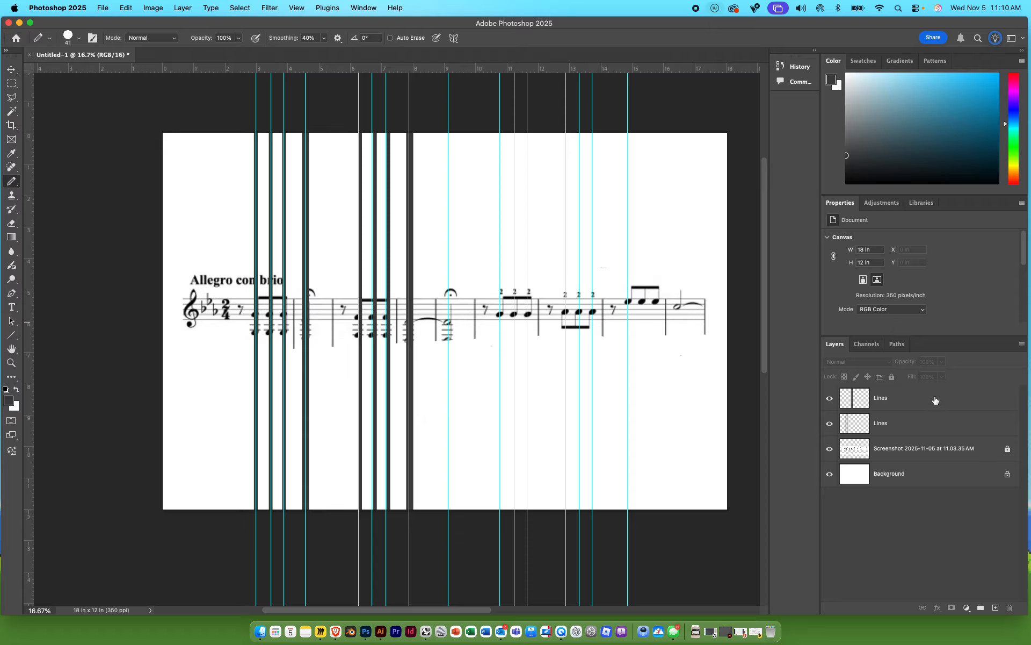
{"action": "left_click", "coordinate": [913, 400]}
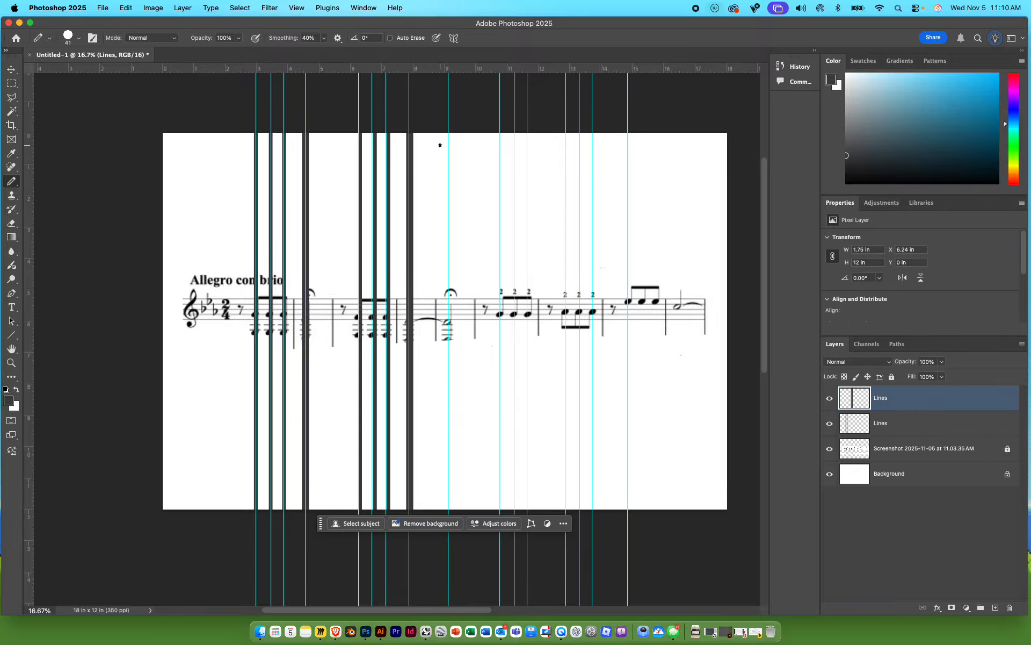
{"action": "left_click_drag", "start_coordinate": [447, 138], "coordinate": [453, 542]}
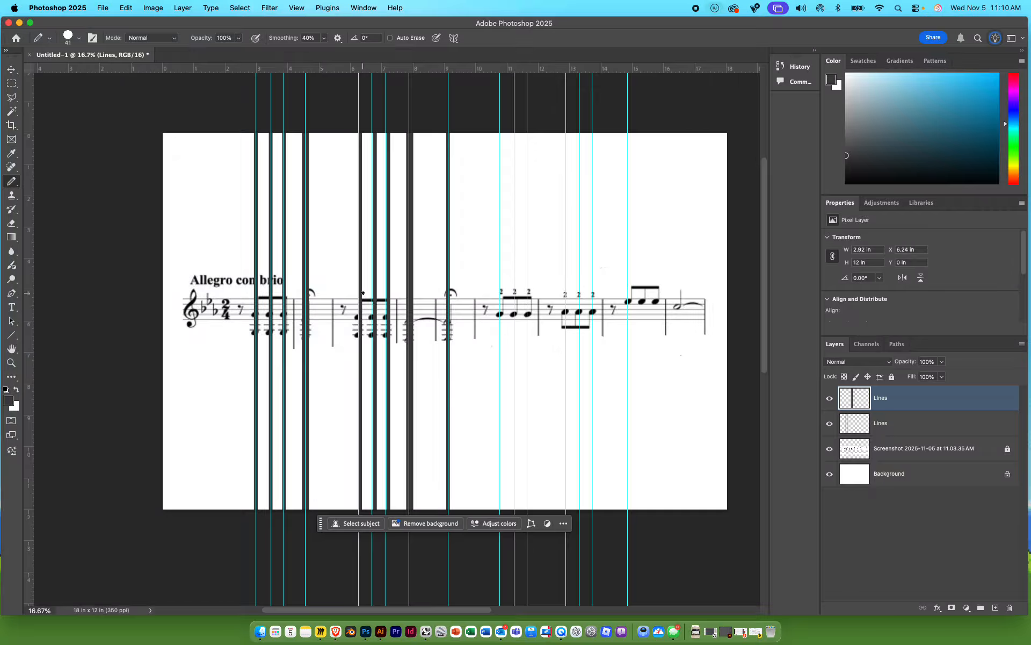
Paste another copy of the four lines and nudge it into line with the three eighth note guides of the sixth measure
{"action": "key", "text": "super+z"}
{"action": "key", "text": "super+z"}
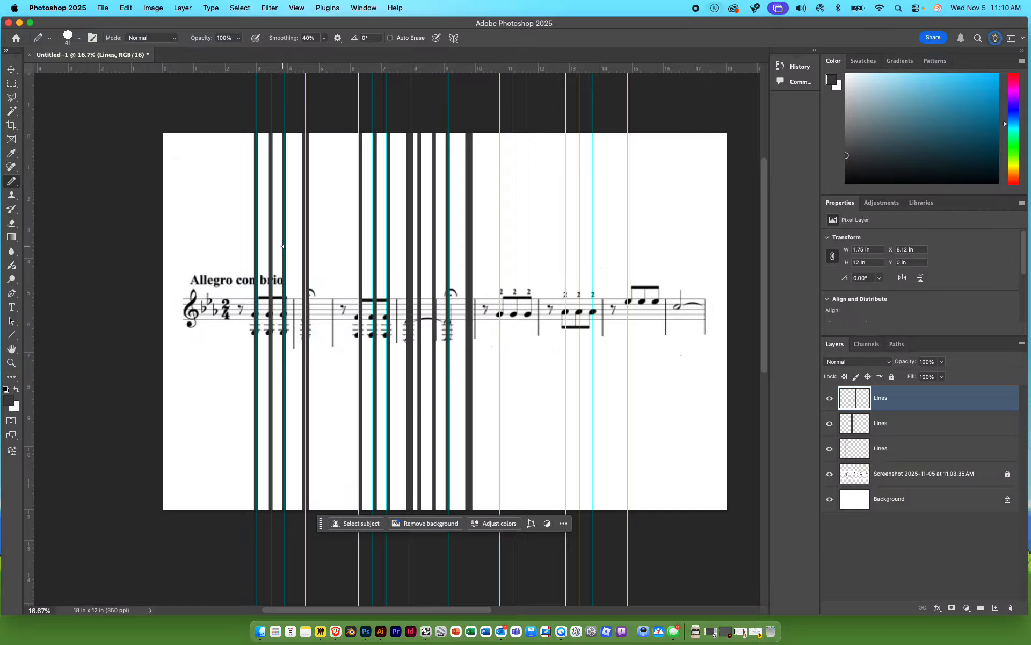
{"action": "key", "text": "v"}
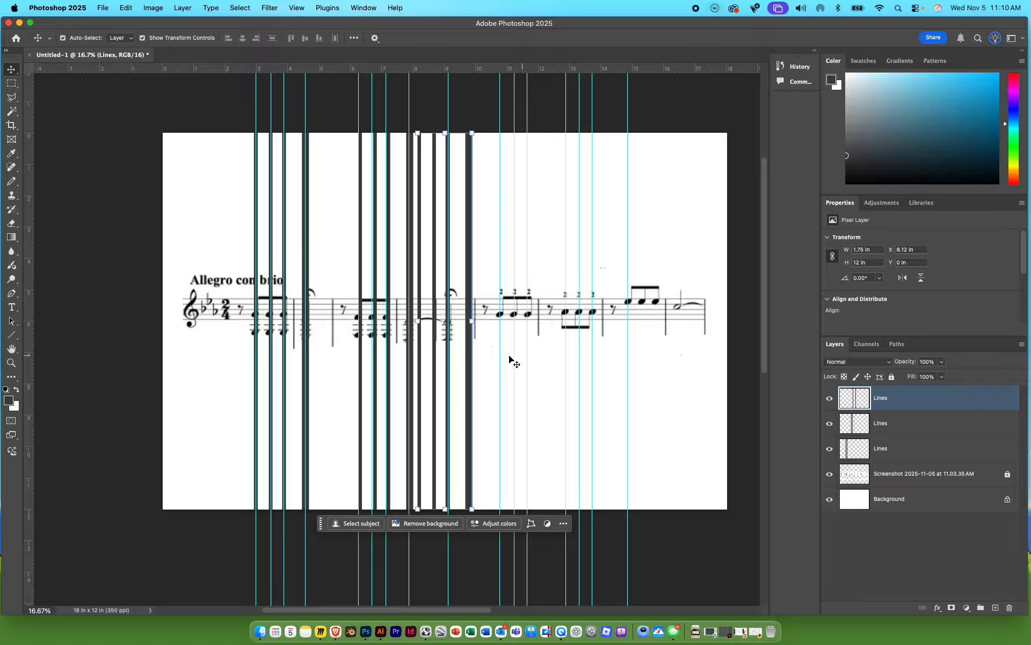
{"action": "mouse_move", "coordinate": [470, 363]}
{"action": "left_mouse_down"}
{"action": "mouse_move", "coordinate": [601, 375]}
{"action": "mouse_move", "coordinate": [489, 382]}
{"action": "mouse_move", "coordinate": [583, 362]}
{"action": "mouse_move", "coordinate": [609, 405]}
{"action": "mouse_move", "coordinate": [549, 362]}
{"action": "left_mouse_up"}
{"action": "key", "text": "Left"}
{"action": "key", "text": "Left"}
{"action": "key", "text": "Left"}
{"action": "key", "text": "Left"}
{"action": "key", "text": "Left"}
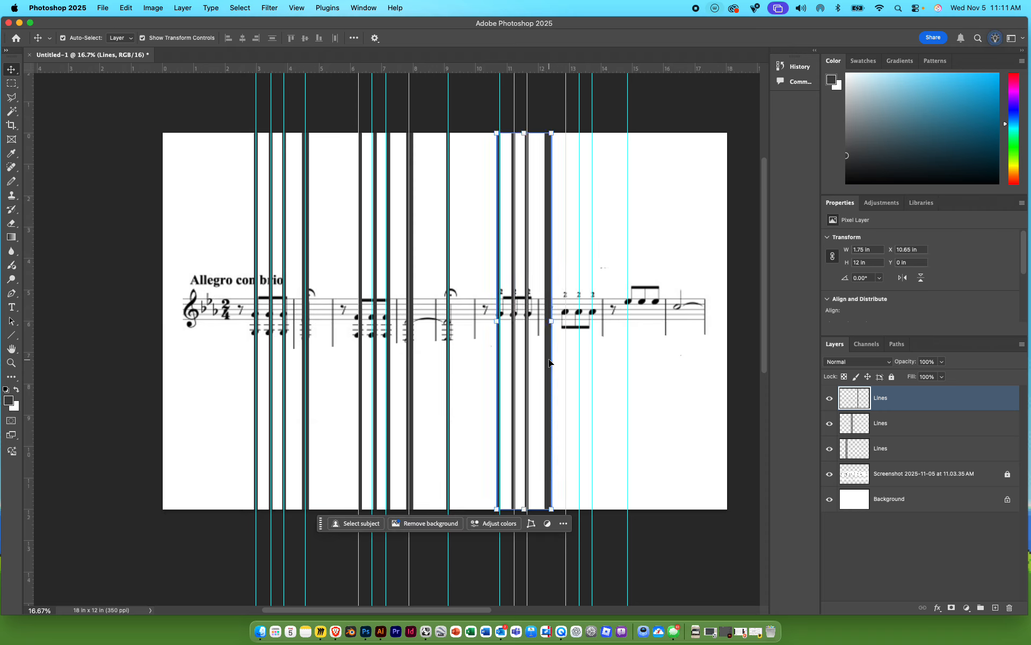
{"action": "key", "text": "Right"}
{"action": "key", "text": "Right"}
{"action": "key", "text": "Left"}
{"action": "key", "text": "Left"}
{"action": "key", "text": "Left"}
{"action": "key", "text": "Left"}
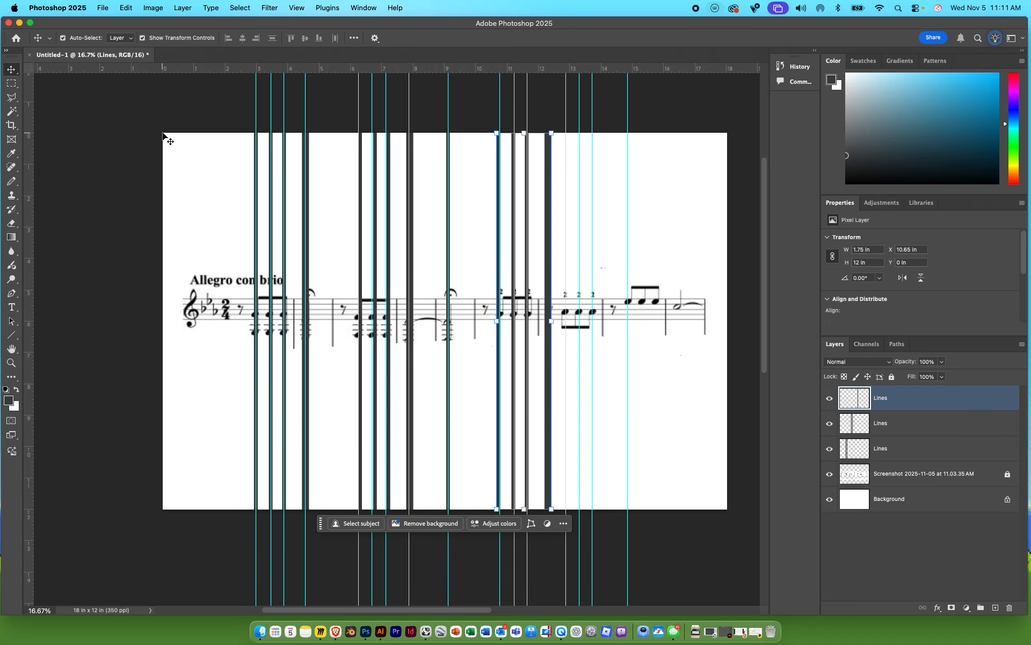
Paste one more copy of the four lines and align it with the seventh measure's eighth note guides
{"action": "left_click", "coordinate": [886, 553]}
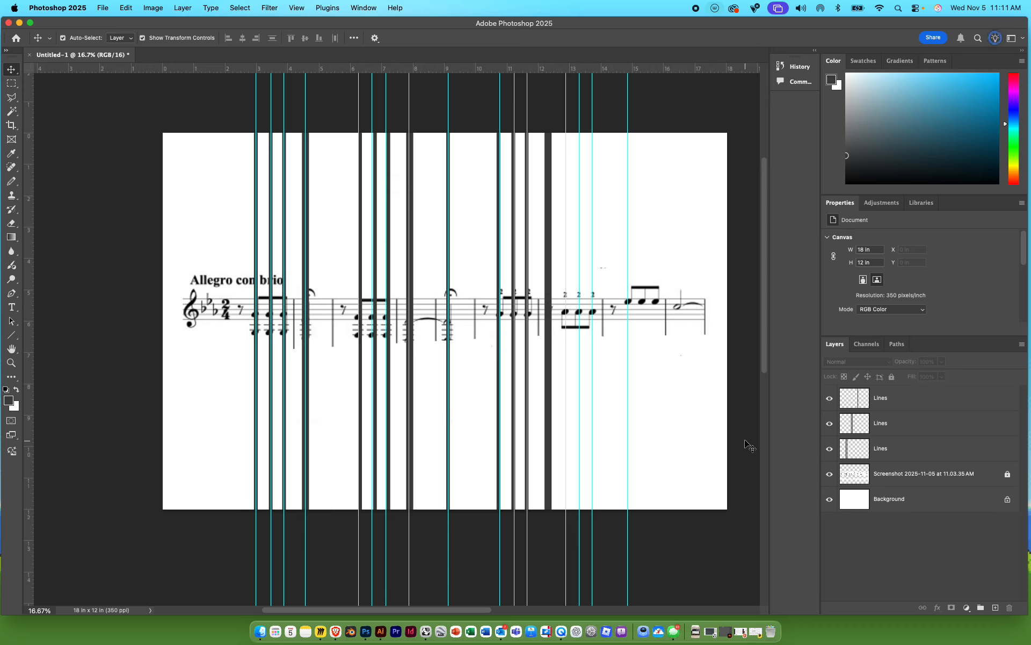
{"action": "key", "text": "super+v"}
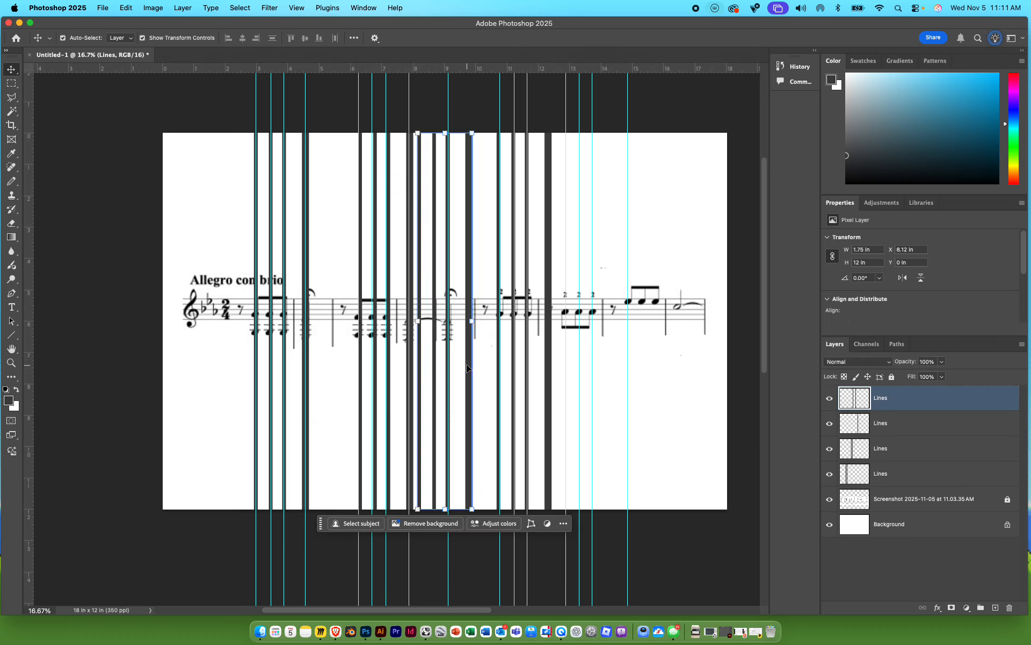
{"action": "left_click_drag", "start_coordinate": [466, 364], "coordinate": [616, 361]}
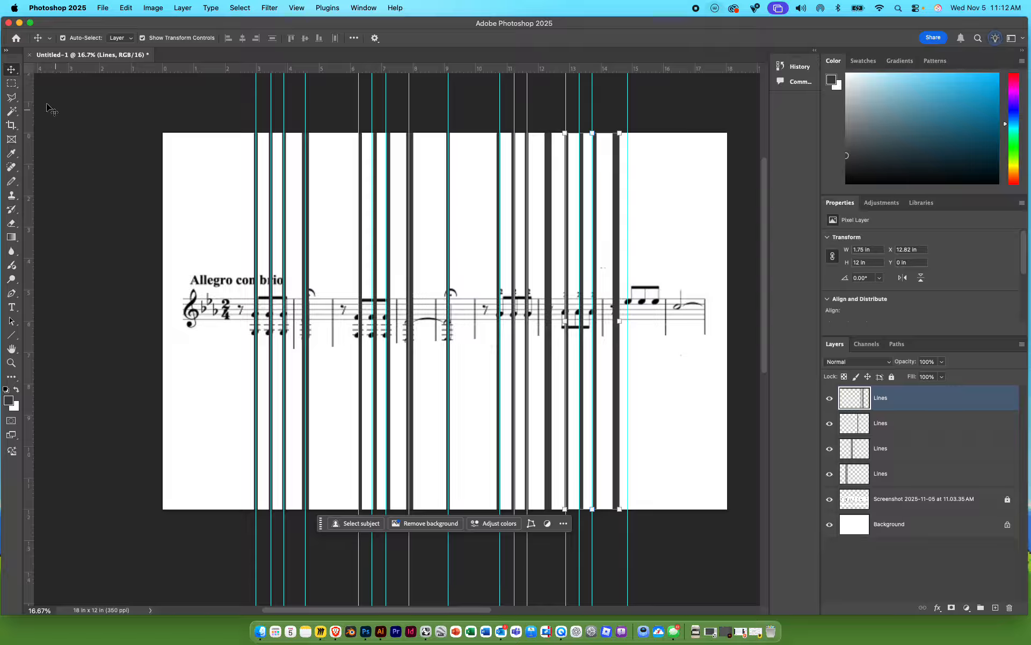
{"action": "left_click", "coordinate": [13, 74]}
{"action": "left_click", "coordinate": [131, 208]}
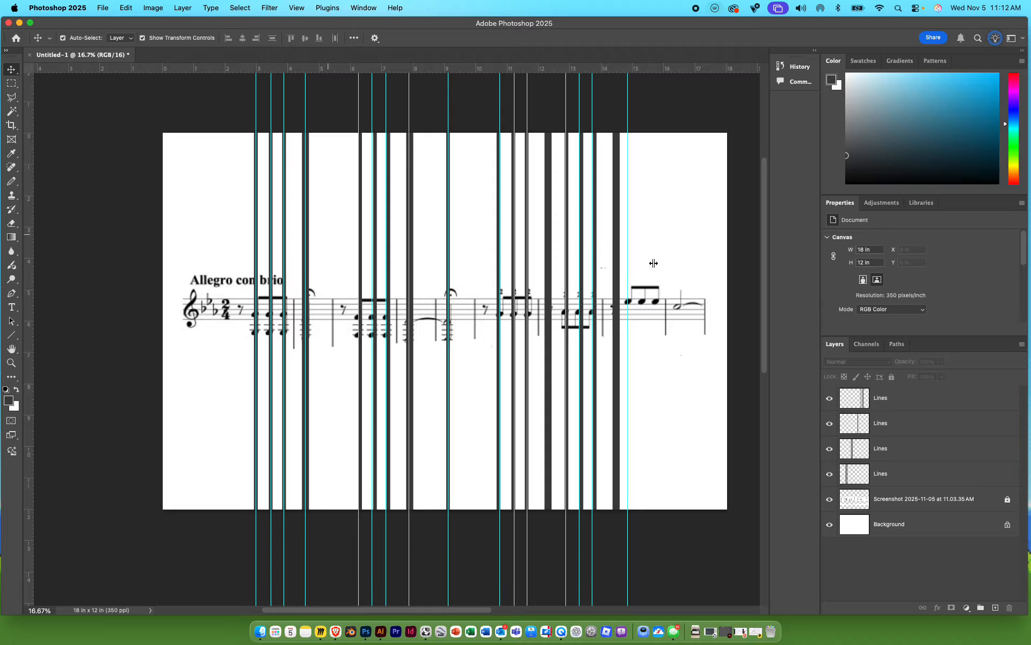
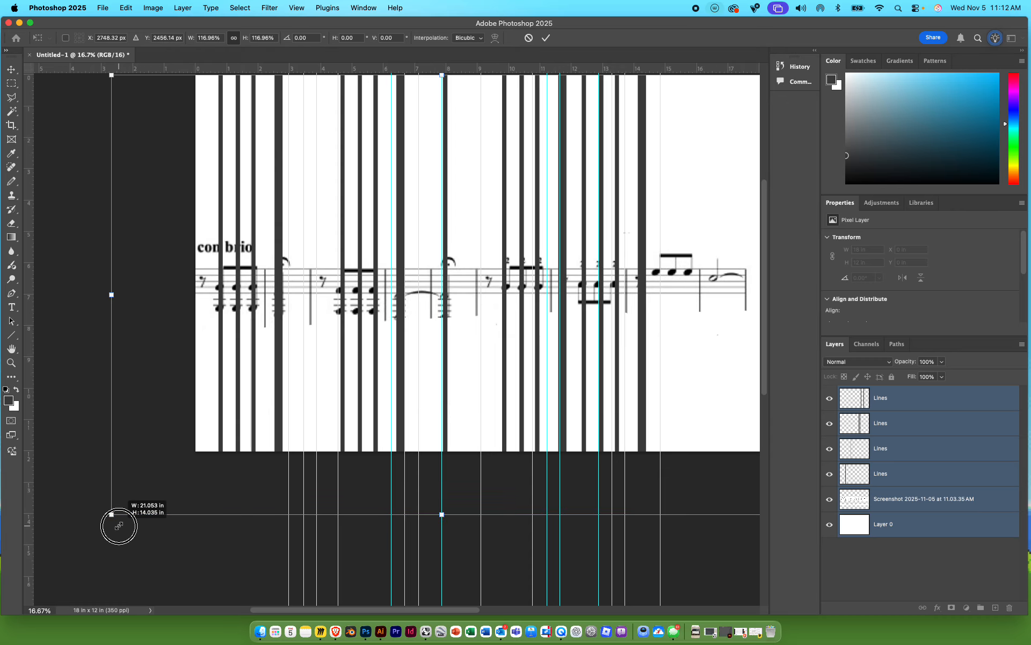
Move the enlarged artwork up until its bottom edge nearly meets the canvas's lower edge, and apply the transform to all layers
{"action": "key", "text": "shift+Up"}
{"action": "key", "text": "shift+Up"}
{"action": "key", "text": "shift+Up"}
{"action": "key", "text": "shift+Up"}
{"action": "key", "text": "shift+Up"}
{"action": "key", "text": "shift+Up"}
{"action": "key", "text": "shift+Up"}
{"action": "key", "text": "shift+Up"}
{"action": "key", "text": "shift+Up"}
{"action": "key", "text": "shift+Up"}
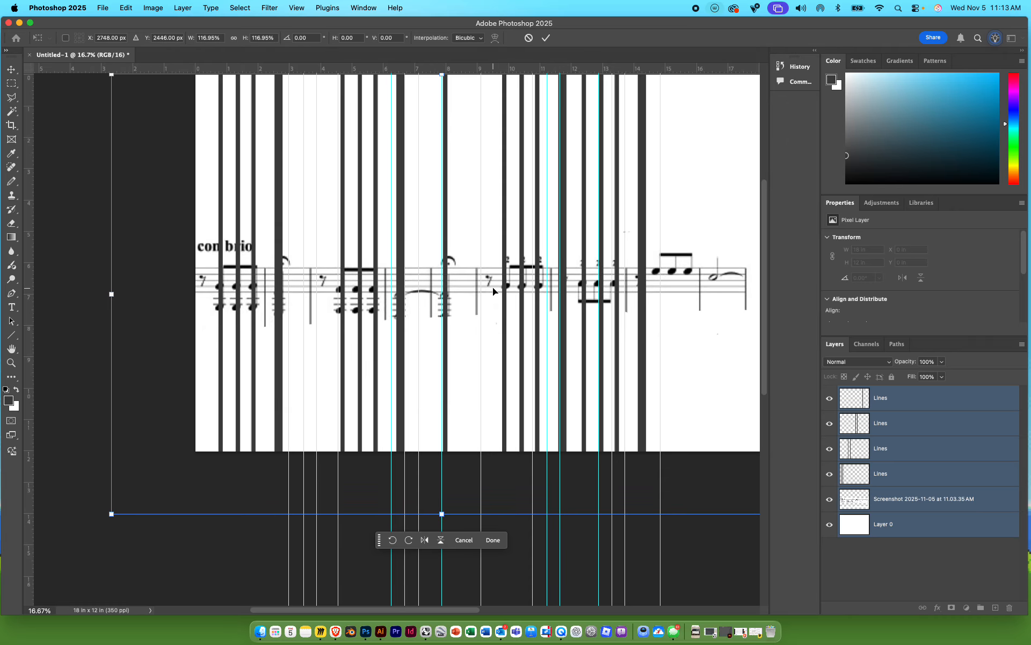
{"action": "key", "text": "shift+Up"}
{"action": "key", "text": "shift+Up"}
{"action": "key", "text": "shift+Up"}
{"action": "key", "text": "shift+Up"}
{"action": "key", "text": "shift+Up"}
{"action": "key", "text": "shift+Up"}
{"action": "key", "text": "shift+Up"}
{"action": "key", "text": "shift+Up"}
{"action": "key", "text": "shift+Up"}
{"action": "key", "text": "shift+Up"}
{"action": "key", "text": "shift+Up"}
{"action": "key", "text": "shift+Up"}
{"action": "key", "text": "shift+Up"}
{"action": "key", "text": "shift+Up"}
{"action": "key", "text": "shift+Up"}
{"action": "key", "text": "shift+Up"}
{"action": "key", "text": "shift+Up"}
{"action": "key", "text": "shift+Up"}
{"action": "key", "text": "shift+Up"}
{"action": "key", "text": "shift+Up"}
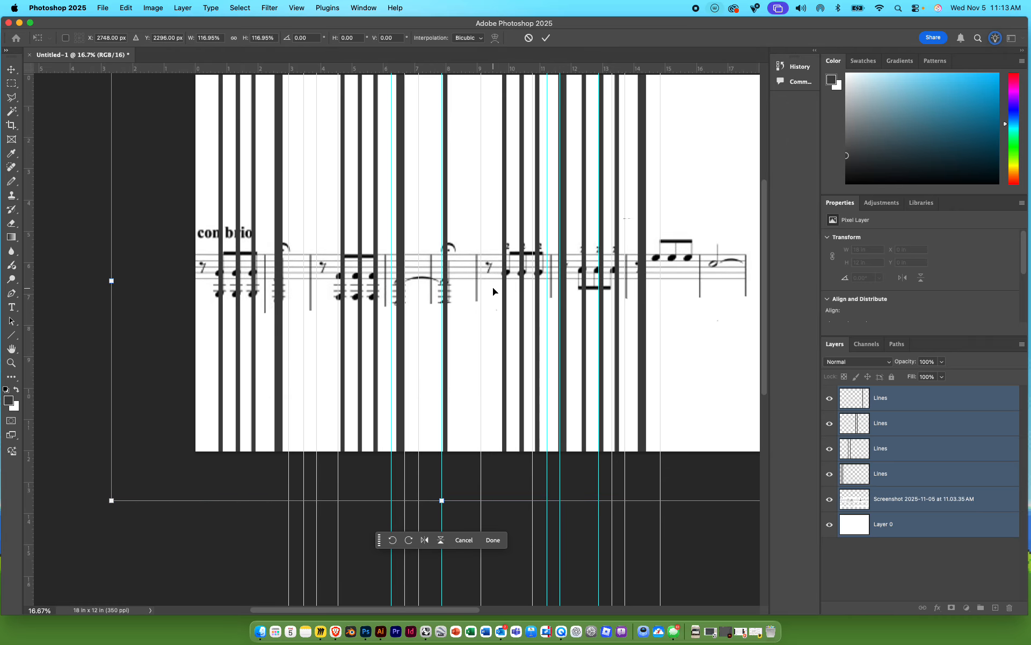
{"action": "key", "text": "shift+Up"}
{"action": "key", "text": "shift+Up"}
{"action": "key", "text": "shift+Up"}
{"action": "key", "text": "shift+Up"}
{"action": "key", "text": "shift+Up"}
{"action": "key", "text": "shift+Up"}
{"action": "key", "text": "shift+Up"}
{"action": "key", "text": "shift+Up"}
{"action": "key", "text": "shift+Up"}
{"action": "key", "text": "shift+Up"}
{"action": "key", "text": "shift+Up"}
{"action": "key", "text": "shift+Up"}
{"action": "key", "text": "shift+Up"}
{"action": "key", "text": "shift+Up"}
{"action": "key", "text": "shift+Up"}
{"action": "key", "text": "shift+Up"}
{"action": "key", "text": "shift+Up"}
{"action": "key", "text": "shift+Up"}
{"action": "key", "text": "shift+Up"}
{"action": "key", "text": "shift+Up"}
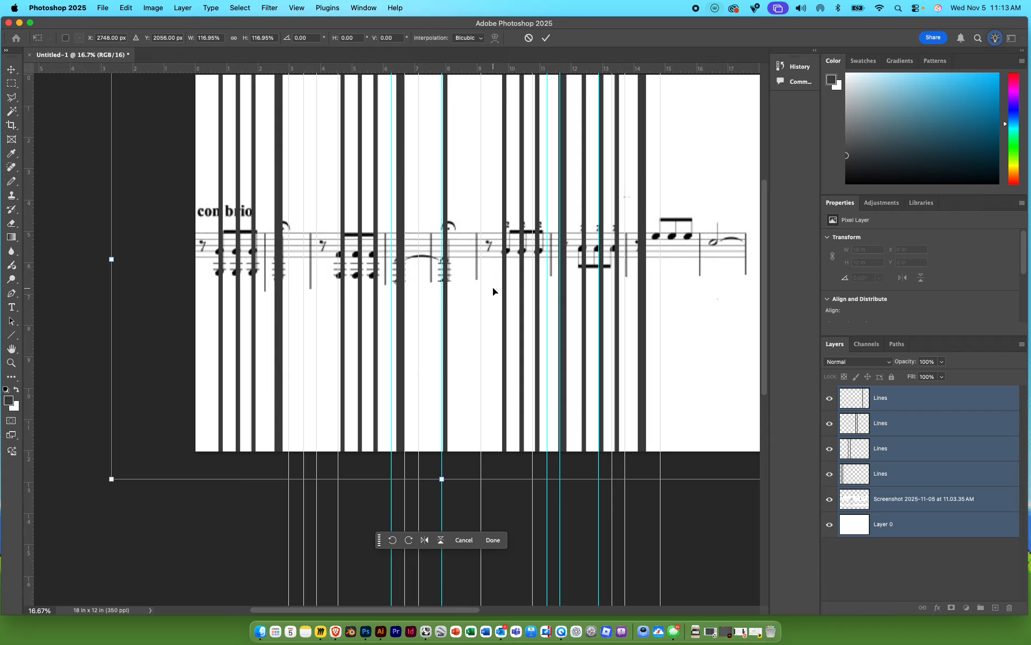
{"action": "key", "text": "shift+Up"}
{"action": "key", "text": "shift+Up"}
{"action": "key", "text": "shift+Up"}
{"action": "key", "text": "shift+Up"}
{"action": "key", "text": "shift+Up"}
{"action": "key", "text": "shift+Up"}
{"action": "key", "text": "shift+Up"}
{"action": "key", "text": "shift+Up"}
{"action": "key", "text": "shift+Up"}
{"action": "key", "text": "shift+Up"}
{"action": "key", "text": "shift+Up"}
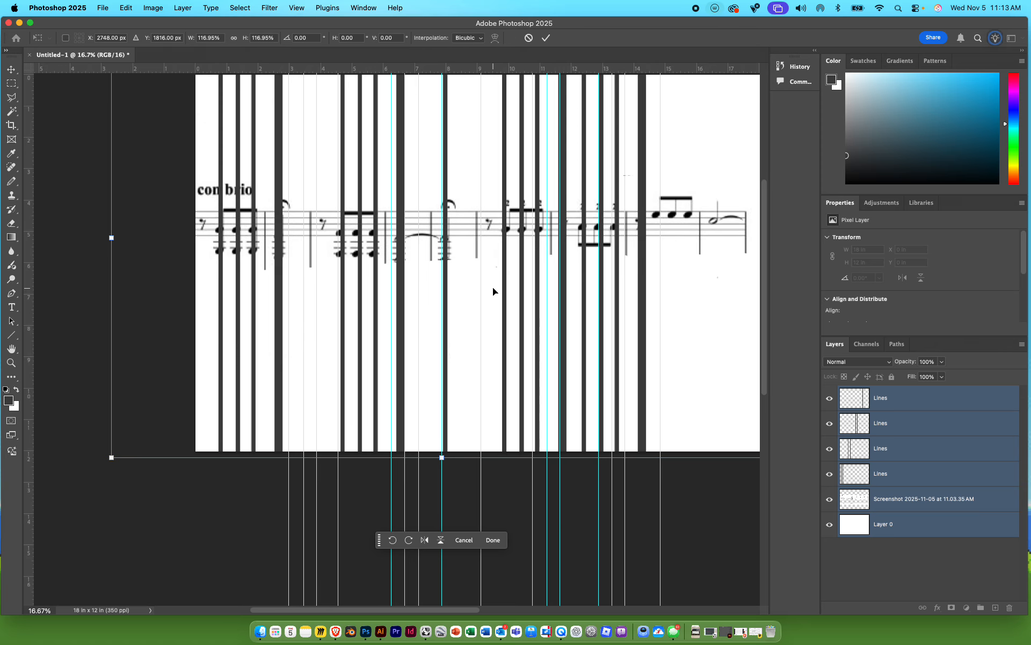
{"action": "key", "text": "Return"}
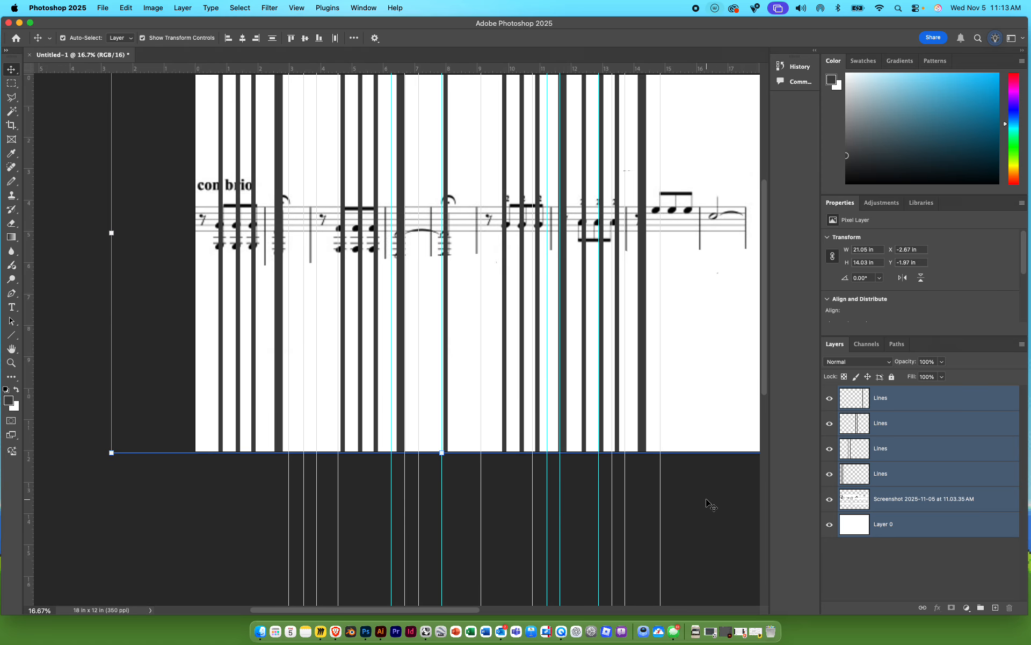
{"action": "left_click", "coordinate": [707, 501]}
{"action": "scroll", "coordinate": [708, 497], "scroll_direction": "down", "scroll_amount": 1}
{"action": "left_click_drag", "start_coordinate": [708, 495], "coordinate": [653, 580]}
{"action": "left_click", "coordinate": [613, 493]}
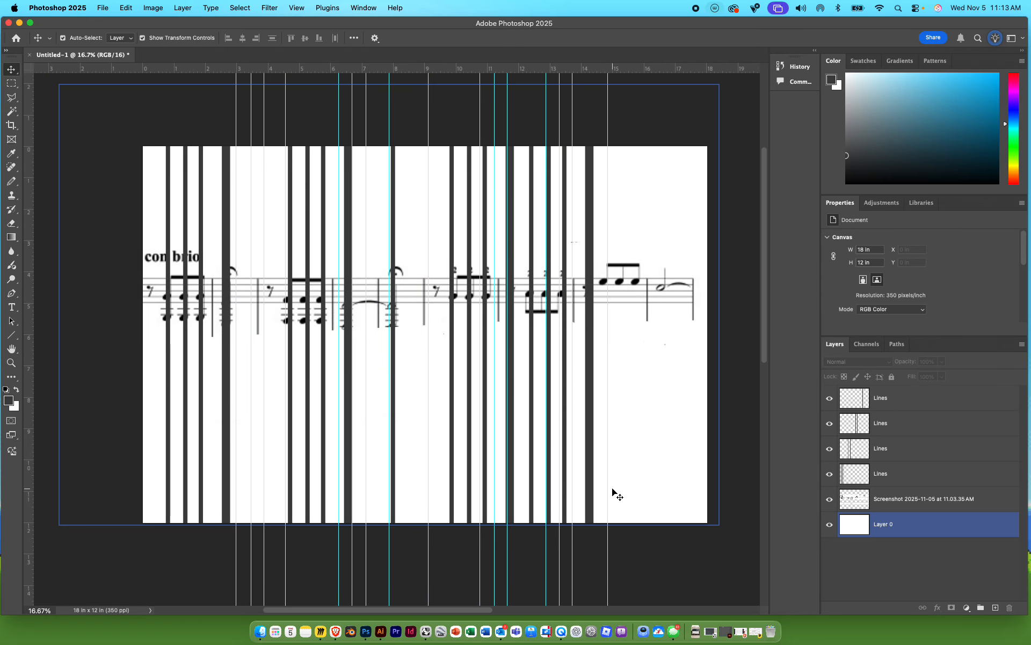
{"action": "left_click", "coordinate": [592, 454]}
{"action": "left_click", "coordinate": [596, 455]}
{"action": "left_click", "coordinate": [674, 290]}
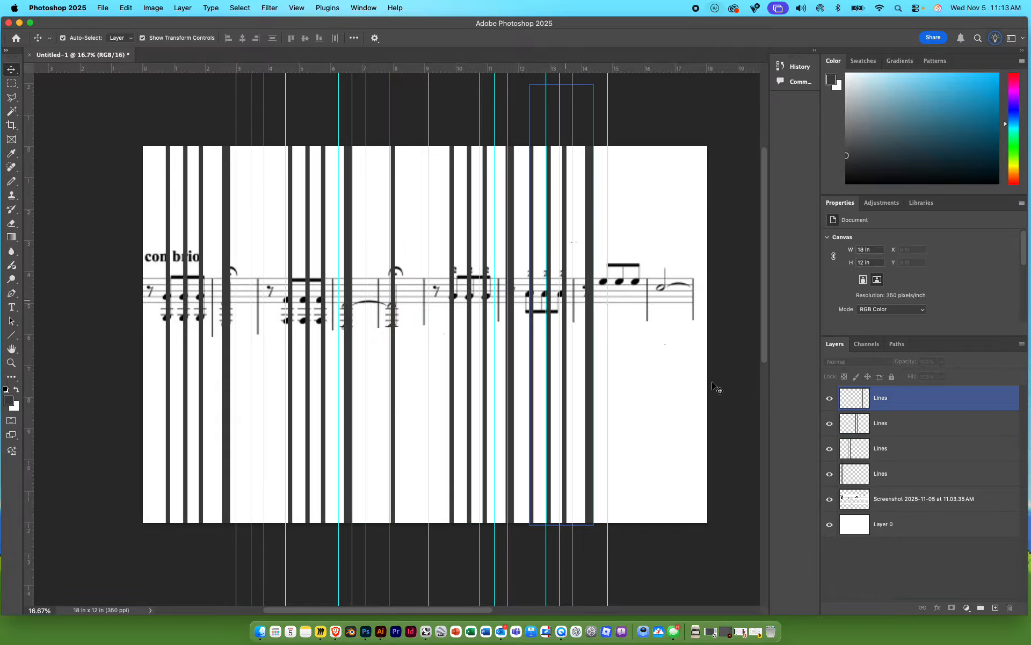
Group the four Lines layers, the sheet music screenshot and Layer 0, and name the group Diagram
{"action": "left_click", "coordinate": [897, 398]}
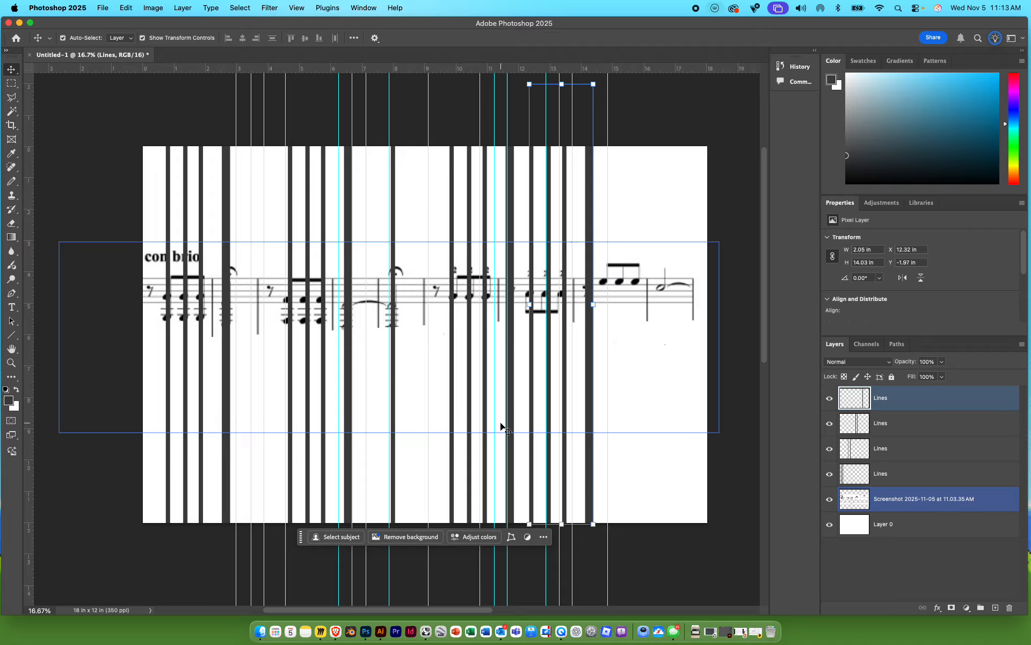
{"action": "left_click", "coordinate": [916, 525], "text": "shift"}
{"action": "left_click", "coordinate": [981, 607]}
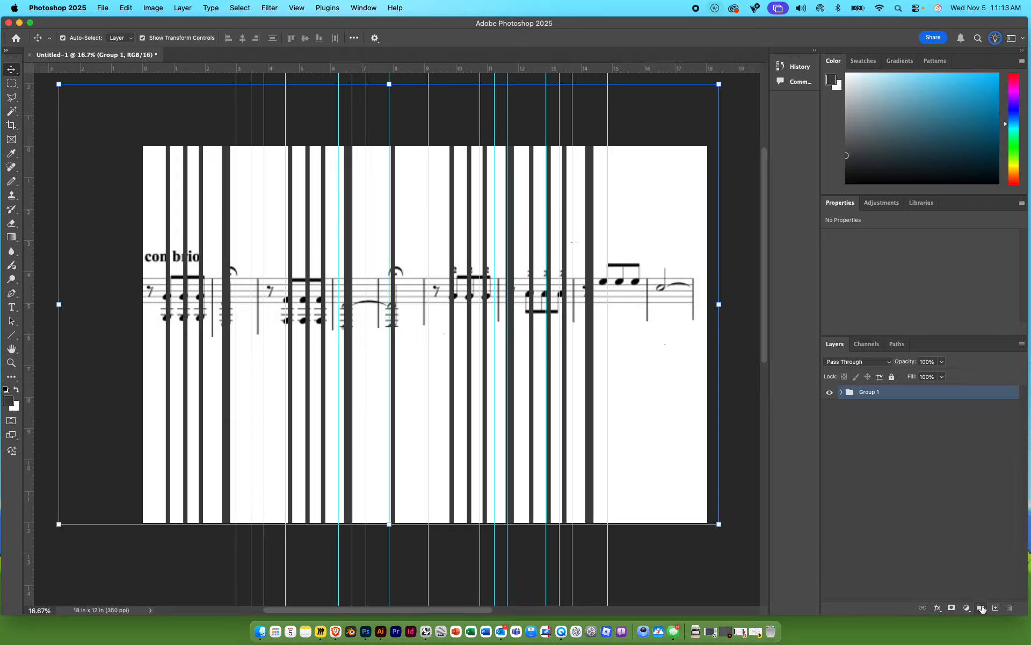
{"action": "left_click", "coordinate": [873, 395]}
{"action": "double_click", "coordinate": [874, 394]}
{"action": "type", "text": "Diagram"}
{"action": "key", "text": "Return"}
{"action": "left_click", "coordinate": [829, 393]}
{"action": "left_click", "coordinate": [829, 393]}
{"action": "left_click", "coordinate": [648, 121]}
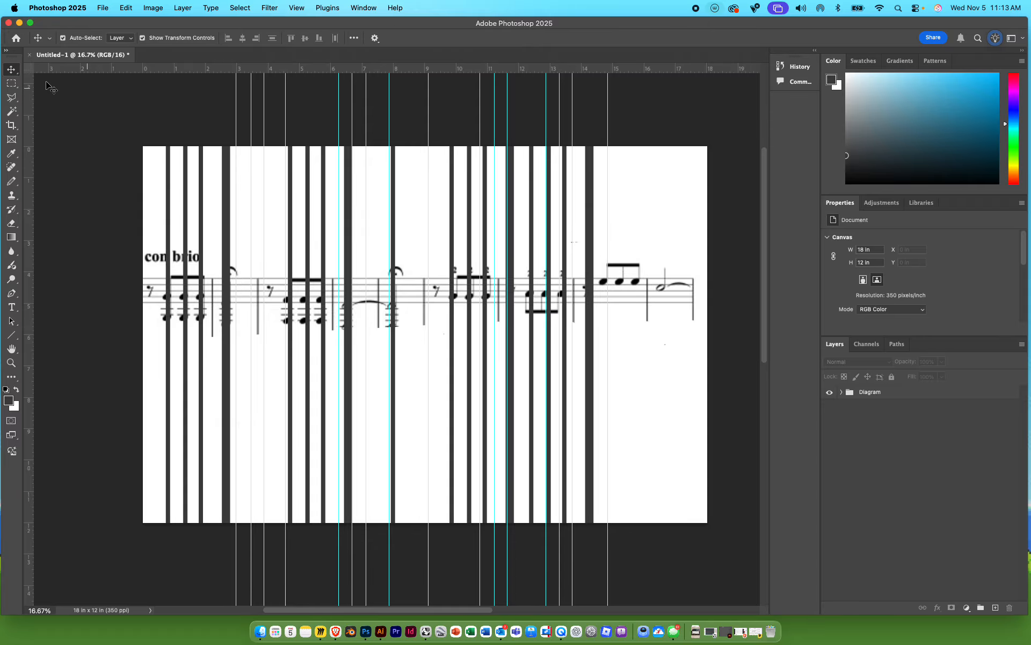
Try to select all the vertical guides at once in the empty area above the canvas
{"action": "left_click_drag", "start_coordinate": [661, 109], "coordinate": [333, 115]}
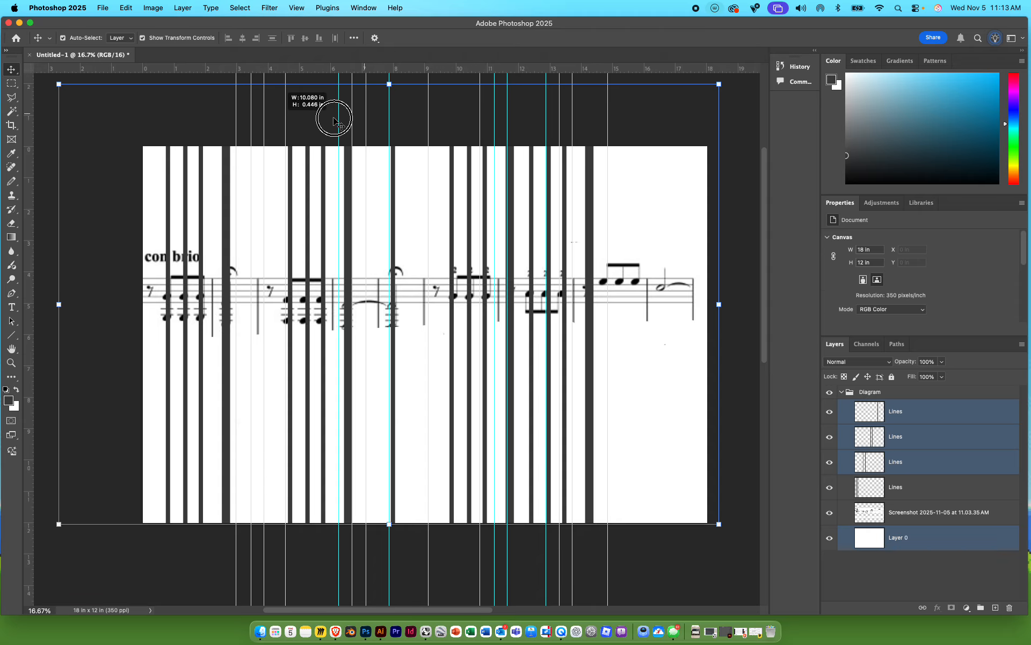
{"action": "scroll", "coordinate": [547, 136], "scroll_direction": "up", "scroll_amount": 4}
{"action": "scroll", "coordinate": [547, 136], "scroll_direction": "up", "scroll_amount": 4}
{"action": "left_click_drag", "start_coordinate": [610, 131], "coordinate": [239, 125]}
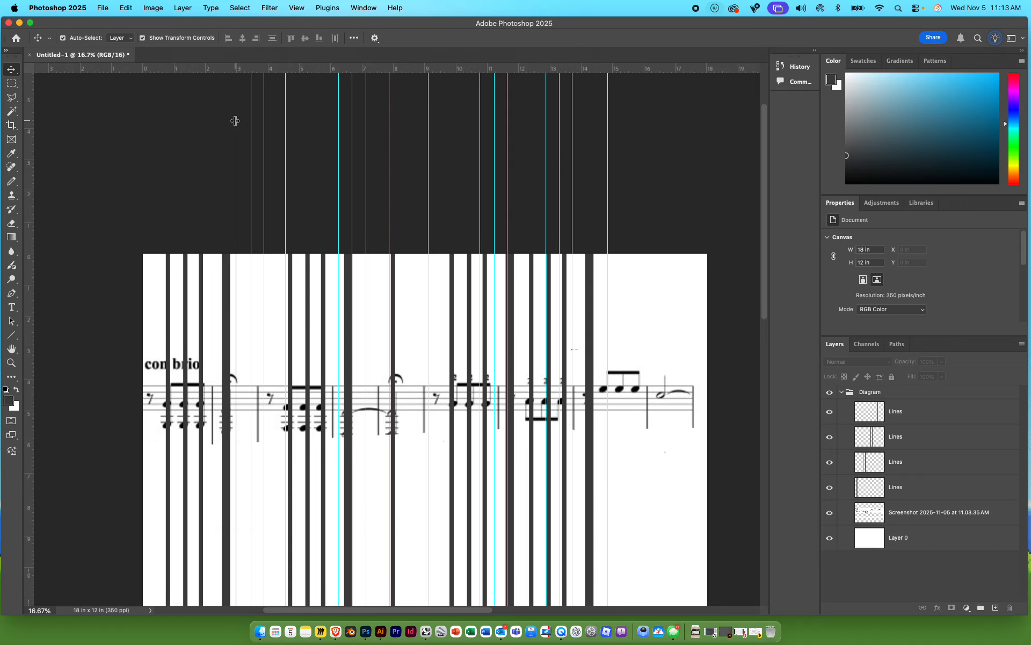
Delete all the remaining vertical guides one at a time, working across from the leftmost to the rightmost
{"action": "key", "text": "Delete"}
{"action": "left_click", "coordinate": [250, 134]}
{"action": "key", "text": "Delete"}
{"action": "left_click", "coordinate": [263, 137]}
{"action": "key", "text": "Delete"}
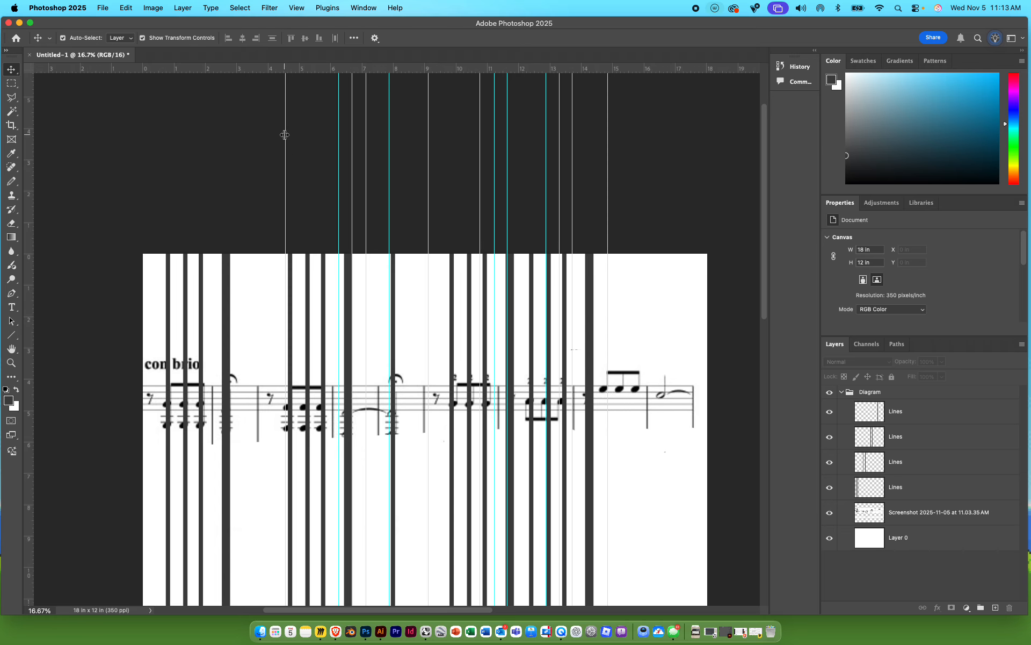
{"action": "left_click", "coordinate": [285, 134]}
{"action": "key", "text": "Delete"}
{"action": "left_click", "coordinate": [338, 139]}
{"action": "key", "text": "Delete"}
{"action": "left_click", "coordinate": [353, 141]}
{"action": "key", "text": "Delete"}
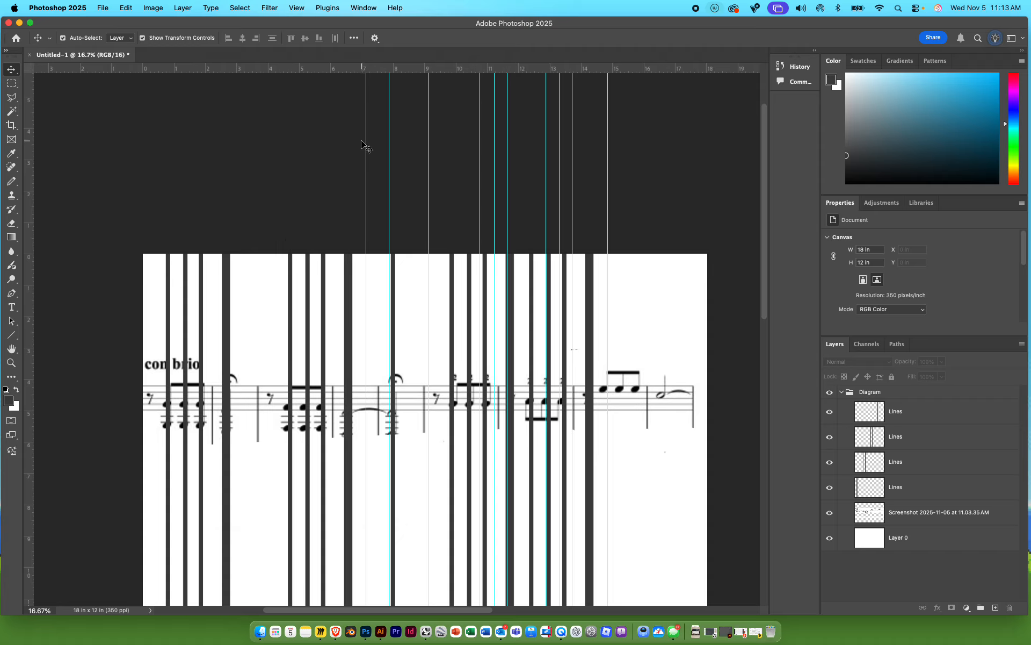
{"action": "left_click", "coordinate": [366, 142]}
{"action": "key", "text": "Delete"}
{"action": "left_click", "coordinate": [389, 144]}
{"action": "key", "text": "Delete"}
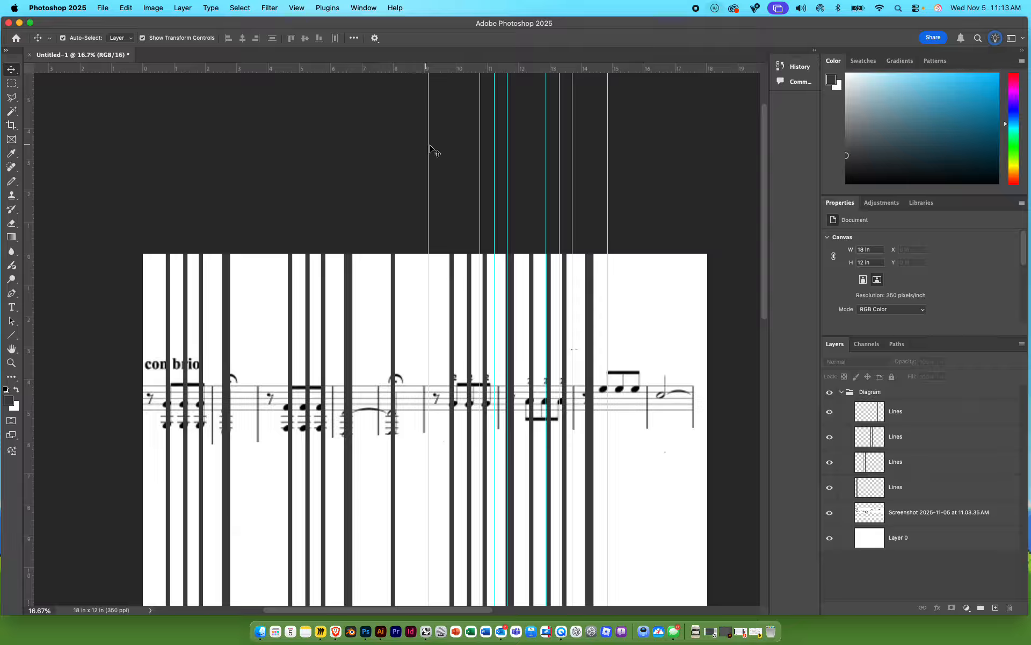
{"action": "left_click", "coordinate": [428, 145]}
{"action": "key", "text": "Delete"}
{"action": "left_click", "coordinate": [480, 152]}
{"action": "key", "text": "Delete"}
{"action": "left_click", "coordinate": [494, 153]}
{"action": "key", "text": "Delete"}
{"action": "left_click", "coordinate": [508, 156]}
{"action": "key", "text": "Delete"}
{"action": "left_click", "coordinate": [545, 156]}
{"action": "key", "text": "Delete"}
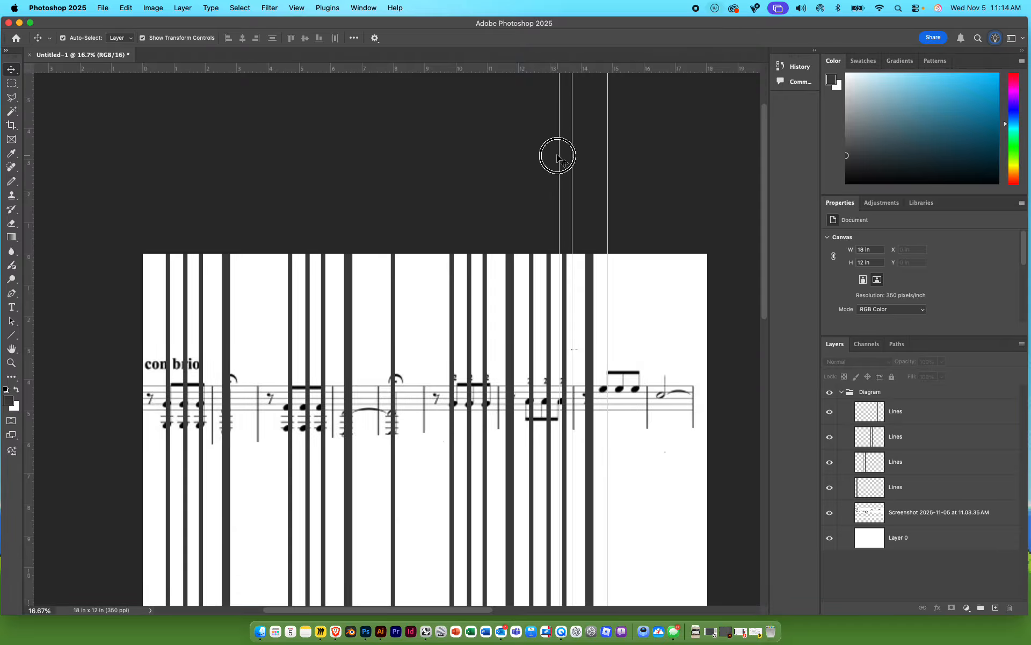
{"action": "left_click", "coordinate": [559, 158]}
{"action": "key", "text": "Delete"}
{"action": "left_click", "coordinate": [573, 159]}
{"action": "key", "text": "Delete"}
{"action": "left_click", "coordinate": [608, 159]}
{"action": "key", "text": "Delete"}
{"action": "scroll", "coordinate": [610, 161], "scroll_direction": "down", "scroll_amount": 3}
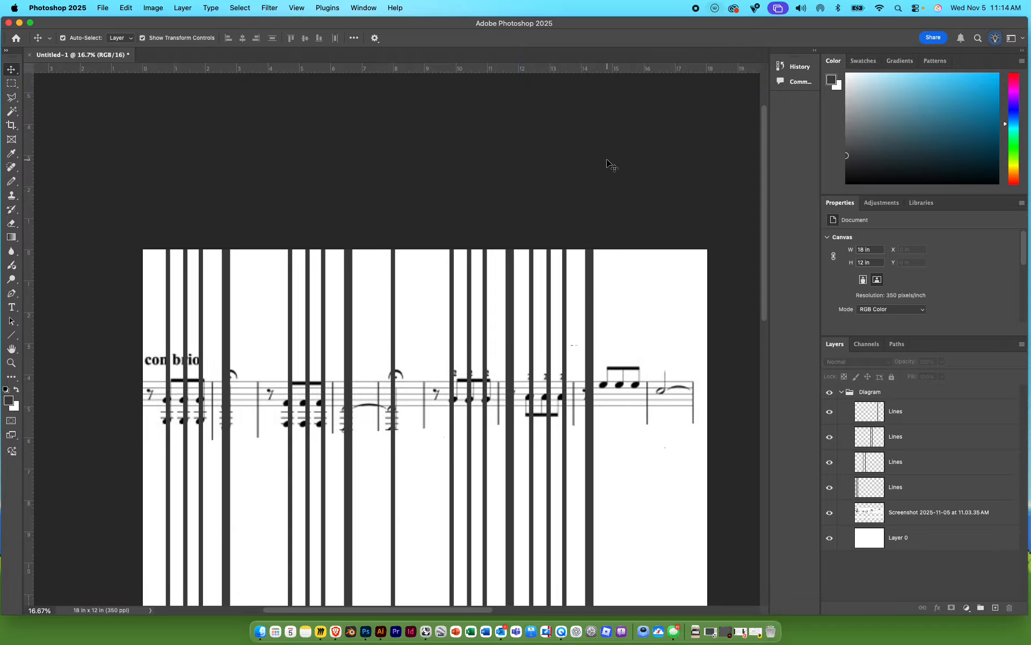
{"action": "scroll", "coordinate": [608, 162], "scroll_direction": "down", "scroll_amount": 5}
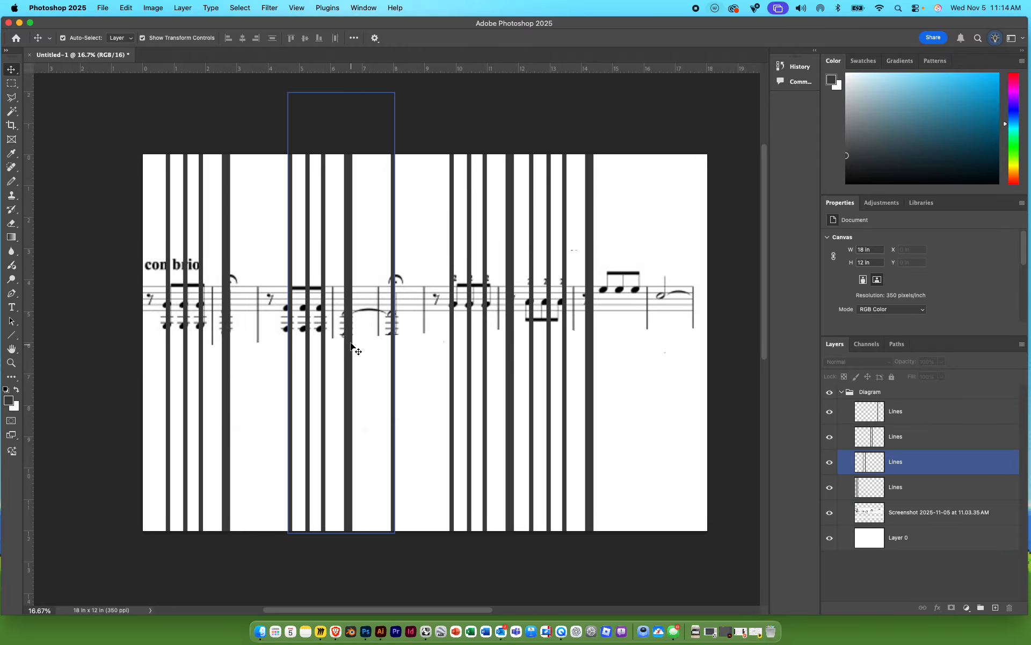
{"action": "left_click", "coordinate": [341, 317]}
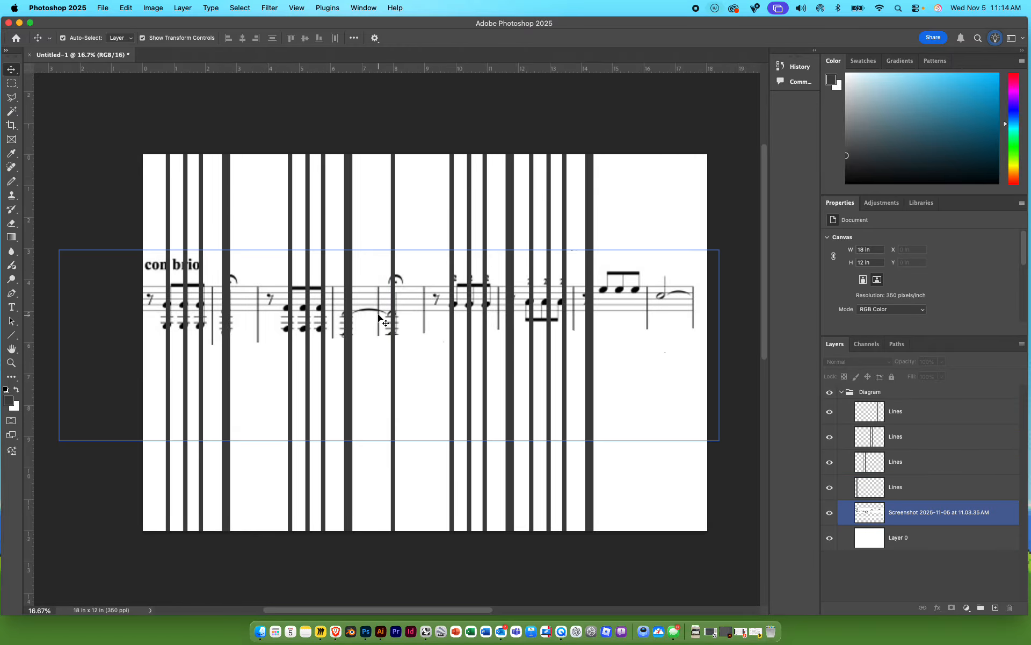
{"action": "left_click", "coordinate": [188, 391]}
{"action": "left_click", "coordinate": [145, 266]}
{"action": "left_click", "coordinate": [433, 362]}
{"action": "left_click", "coordinate": [505, 392]}
{"action": "left_click", "coordinate": [239, 426]}
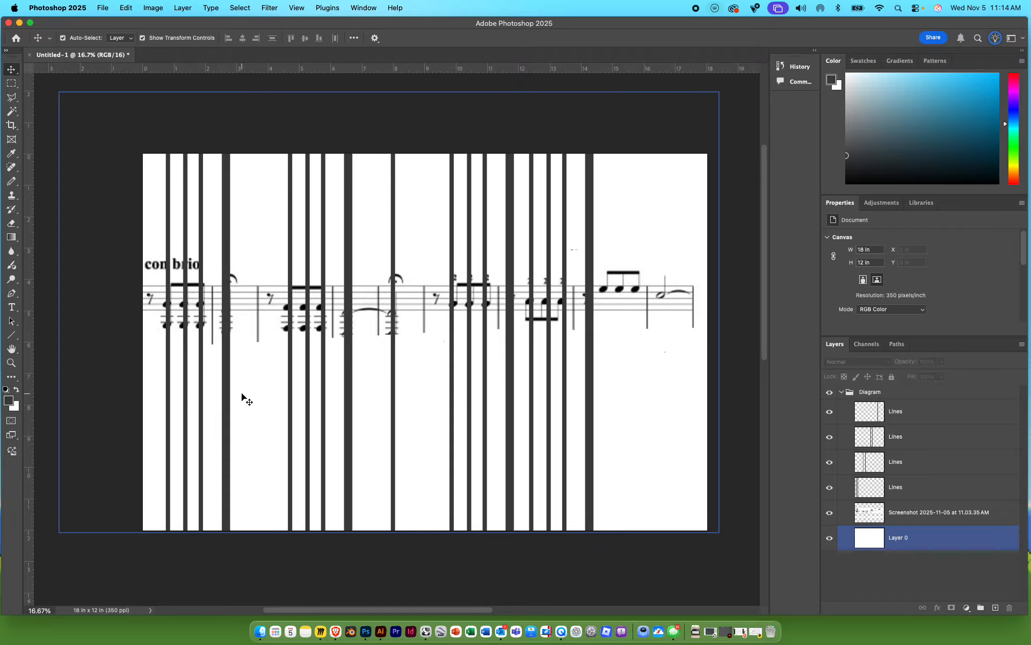
{"action": "scroll", "coordinate": [240, 393], "scroll_direction": "down", "scroll_amount": 1}
{"action": "left_click", "coordinate": [195, 375]}
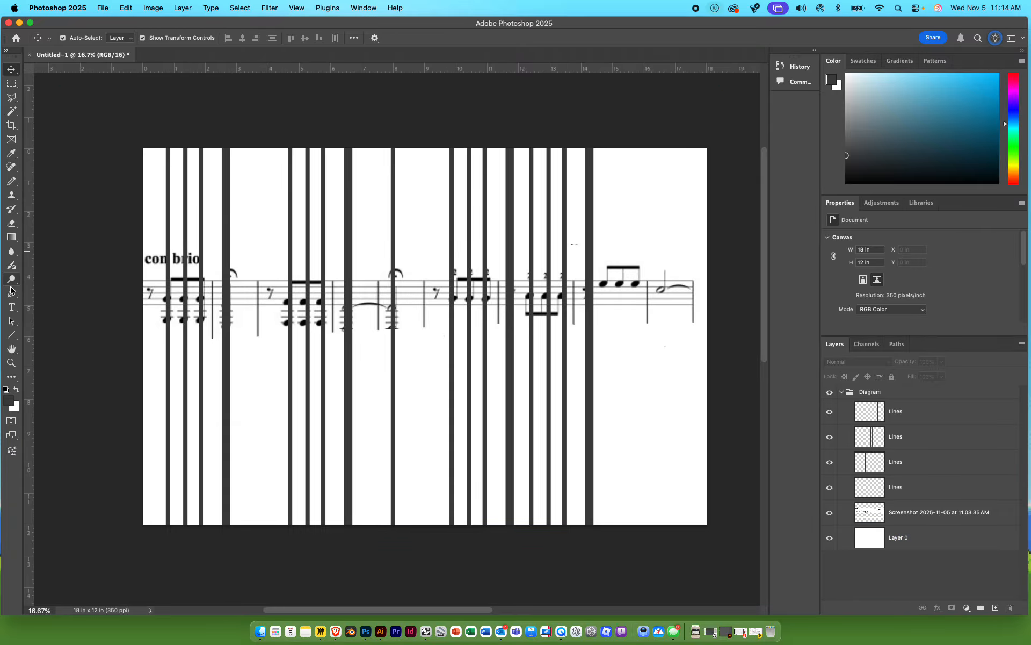
Create a text box below the staff around the second and third measures and enter "Co" in it
{"action": "left_click", "coordinate": [12, 308]}
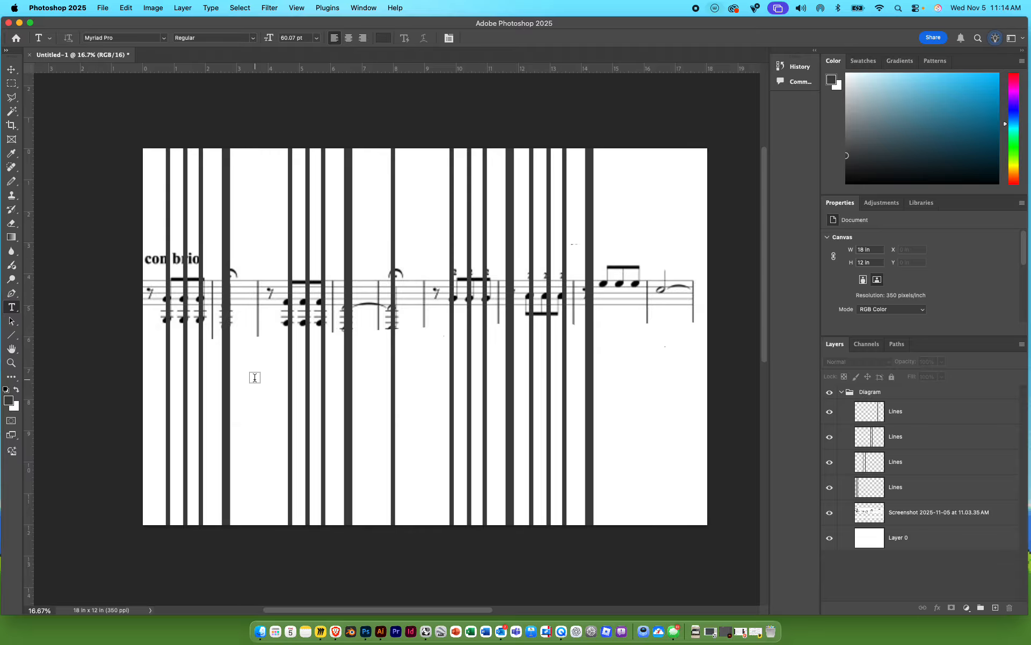
{"action": "left_click_drag", "start_coordinate": [257, 396], "coordinate": [405, 473]}
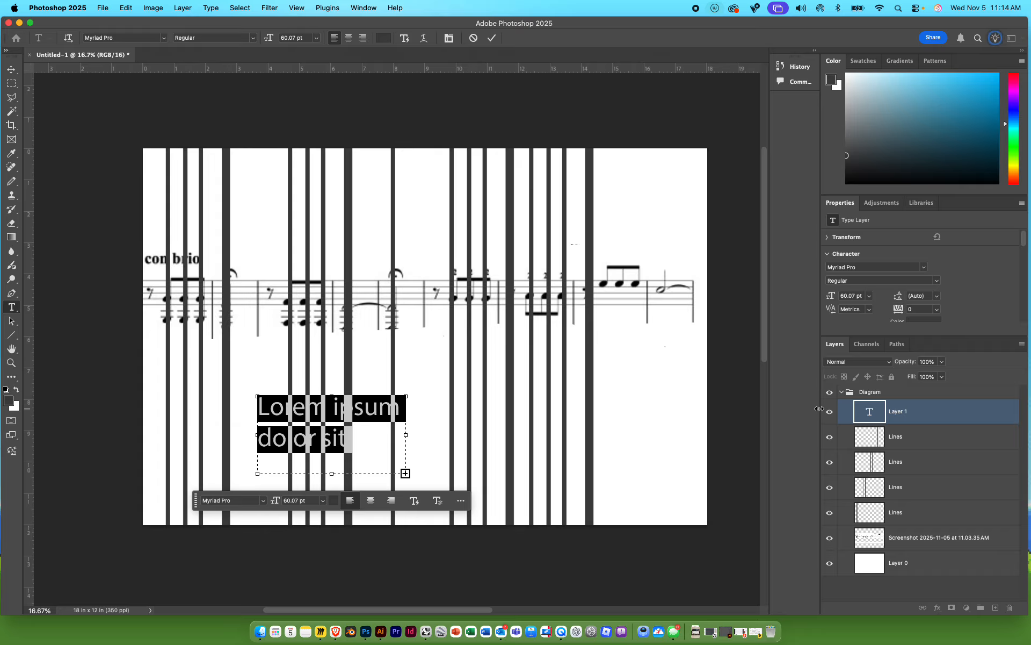
{"action": "type", "text": "Co"}
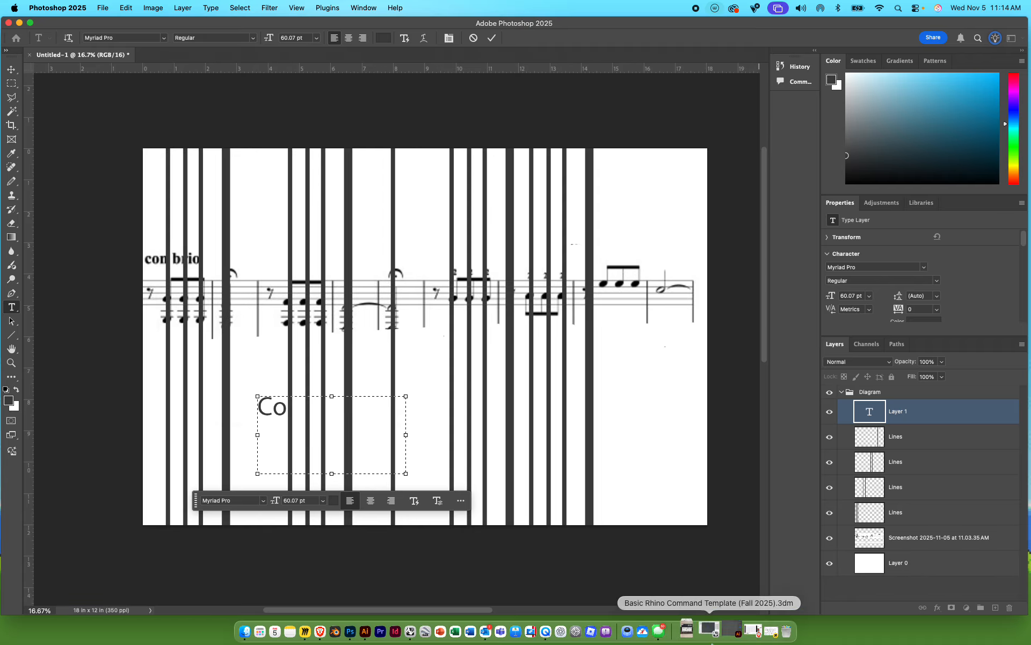
Switch to Brave, search the web for "colosal" in a new tab, and copy the correctly spelled word "colossal"
{"action": "left_click", "coordinate": [342, 624]}
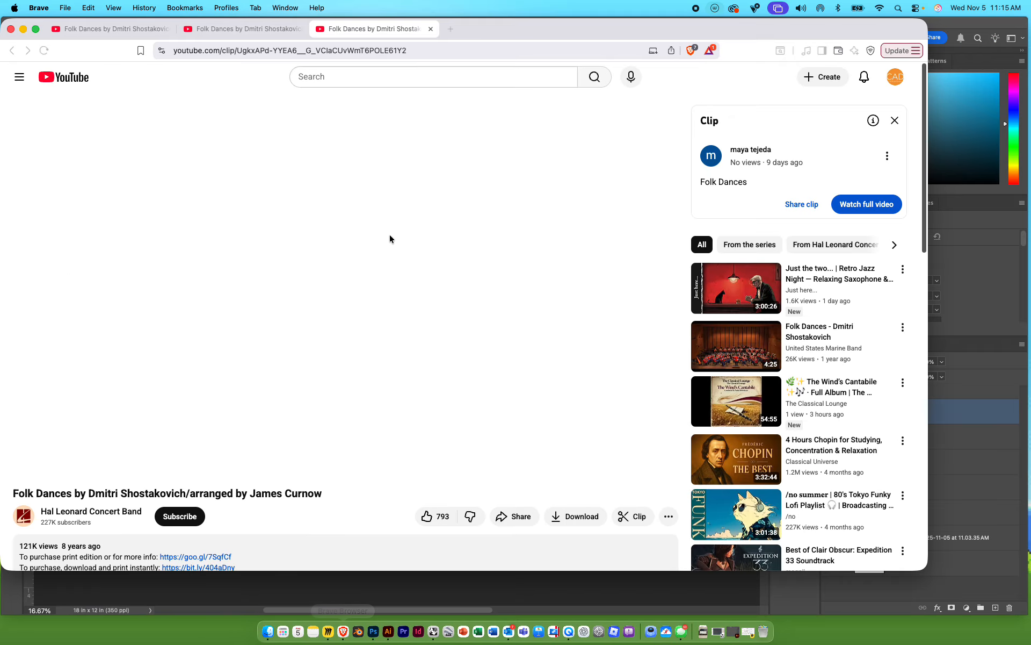
{"action": "left_click", "coordinate": [451, 28]}
{"action": "type", "text": "colo"}
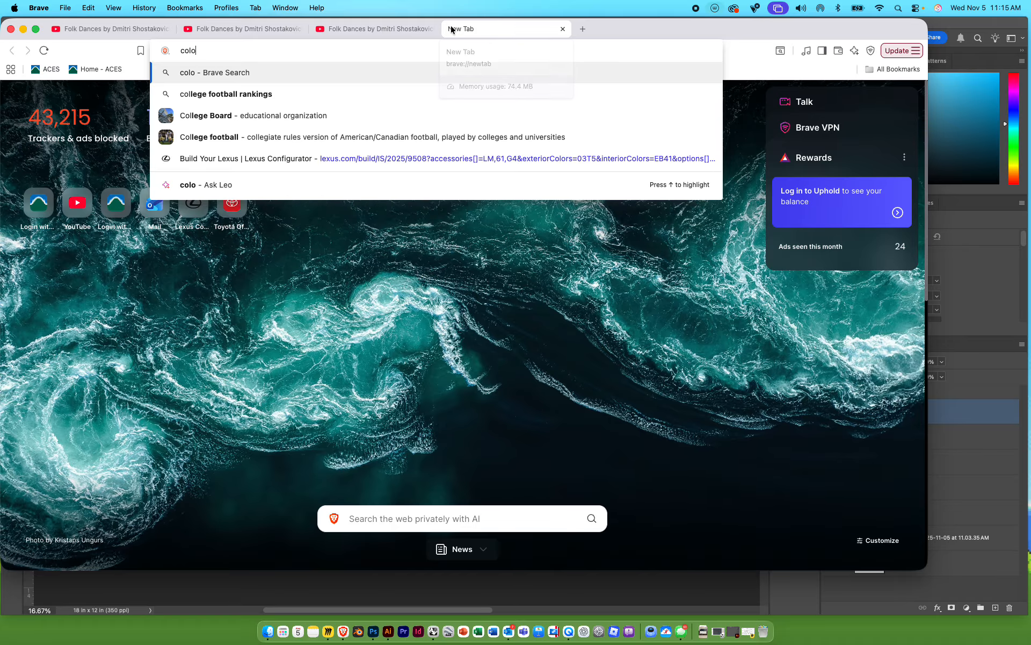
{"action": "type", "text": "sal"}
{"action": "key", "text": "Return"}
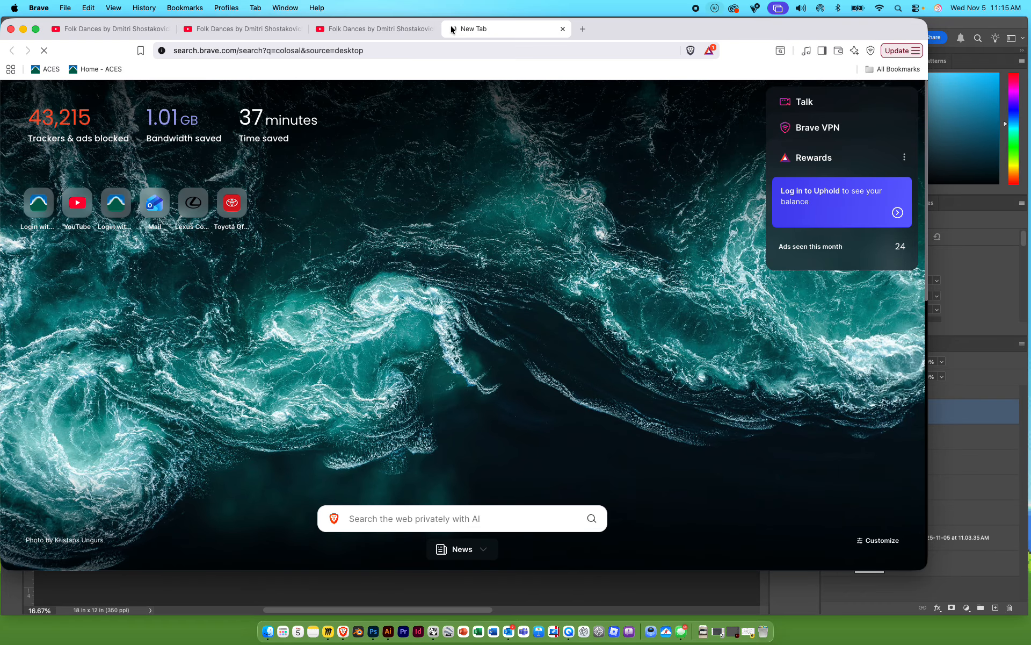
{"action": "left_click", "coordinate": [197, 153]}
{"action": "left_click", "coordinate": [163, 88]}
{"action": "key", "text": "super+c"}
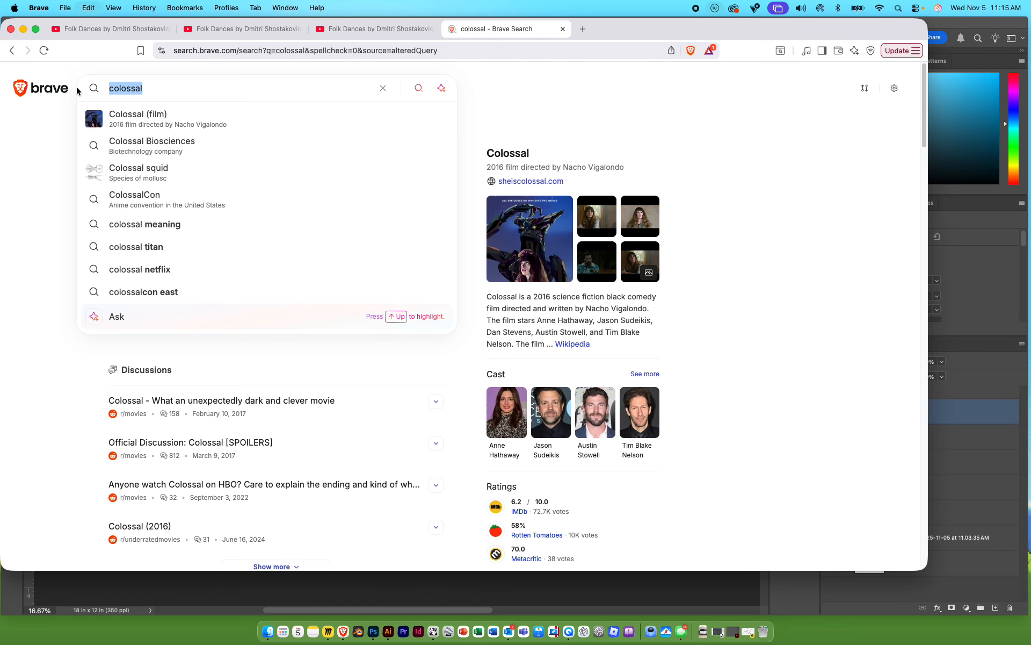
Switch back to Photoshop, paste "colossal" as the text box's content, and shrink the box to fit closely around the word
{"action": "left_click", "coordinate": [1002, 224]}
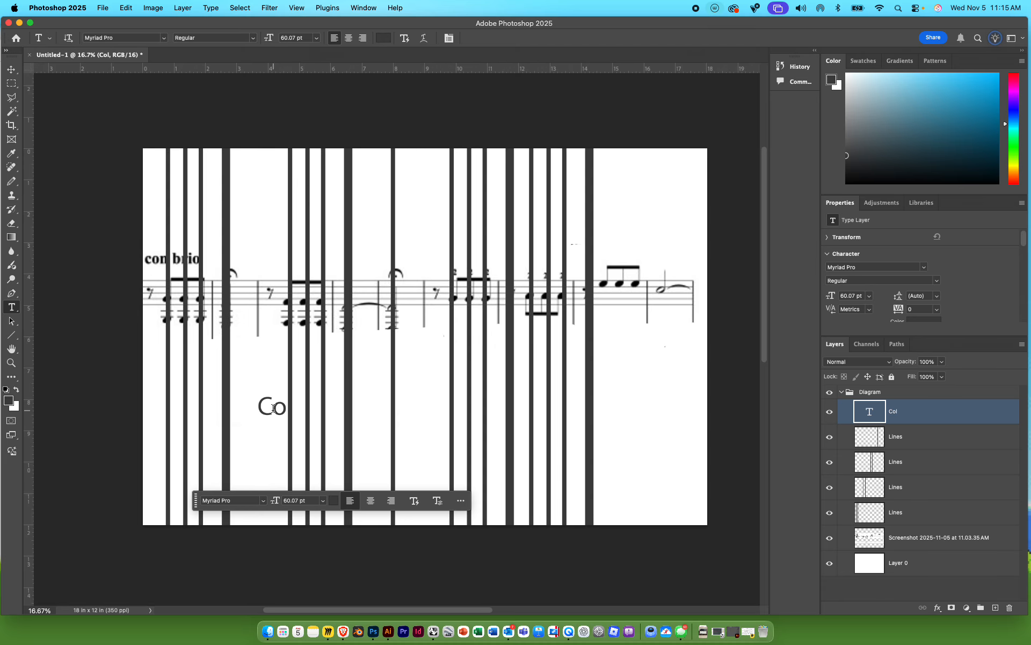
{"action": "key", "text": "super+v"}
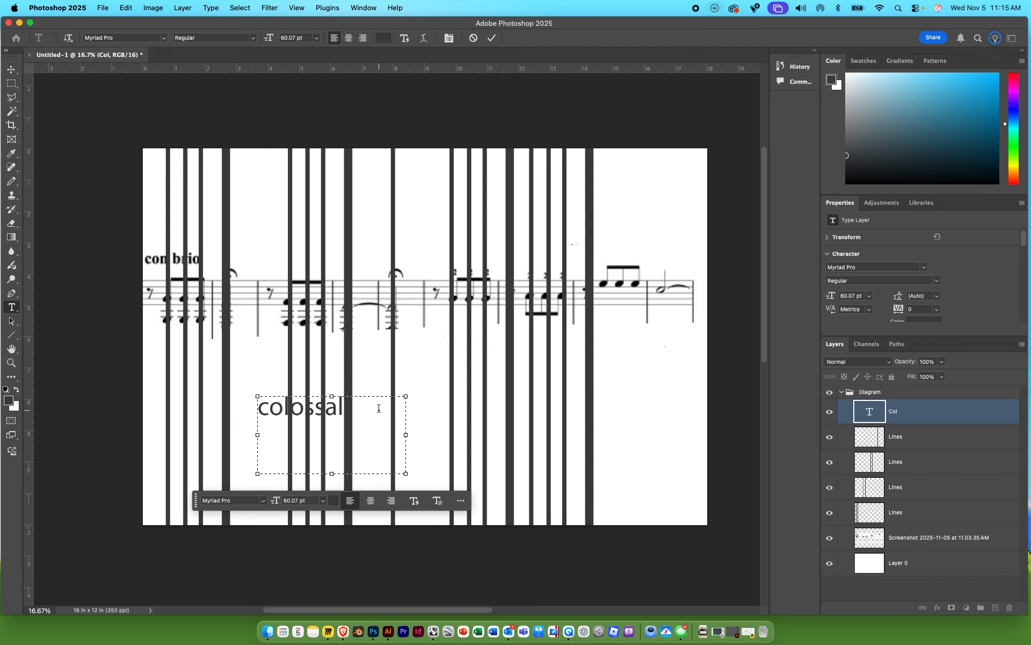
{"action": "left_click_drag", "start_coordinate": [405, 472], "coordinate": [376, 423]}
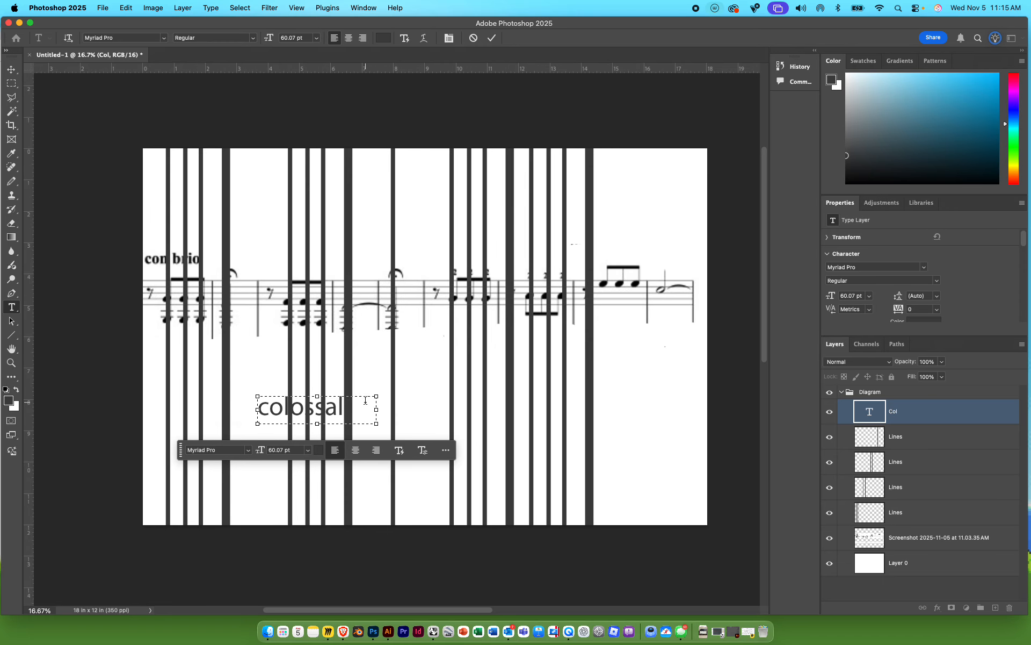
Set the font size of the boxed word colossal to 128 pt and commit the text
{"action": "double_click", "coordinate": [309, 407]}
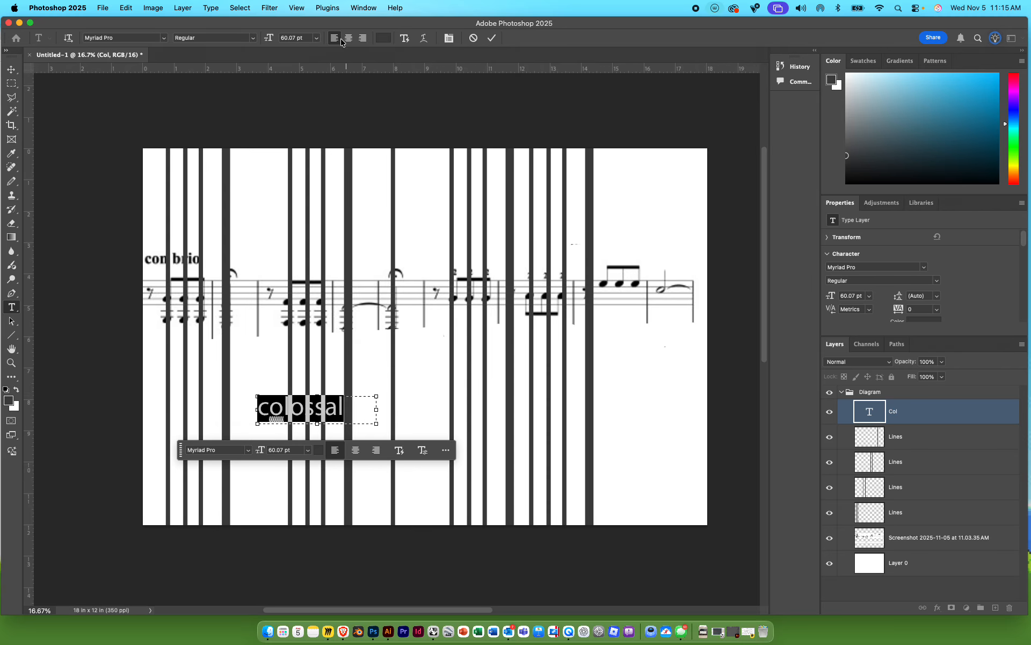
{"action": "left_click", "coordinate": [319, 40]}
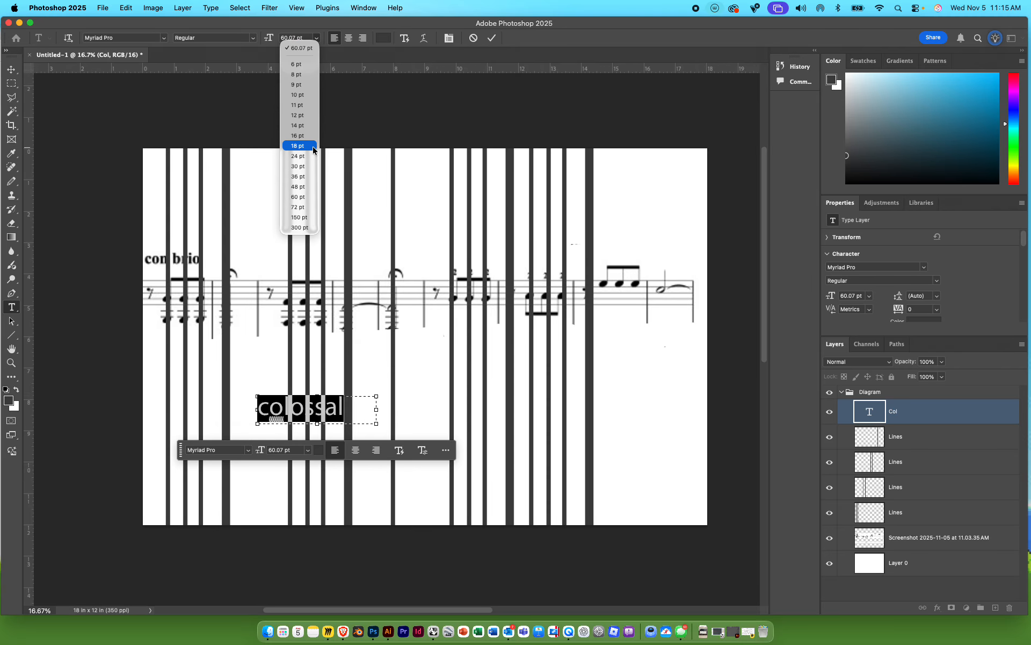
{"action": "left_click", "coordinate": [310, 166]}
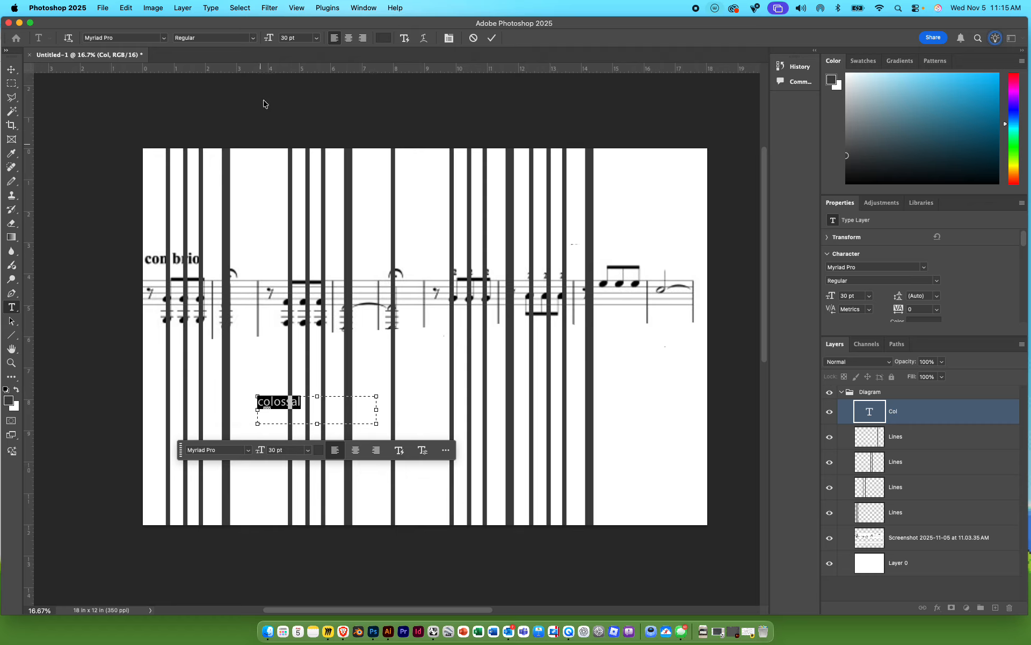
{"action": "left_click", "coordinate": [304, 37]}
{"action": "type", "text": "128"}
{"action": "left_click", "coordinate": [375, 327]}
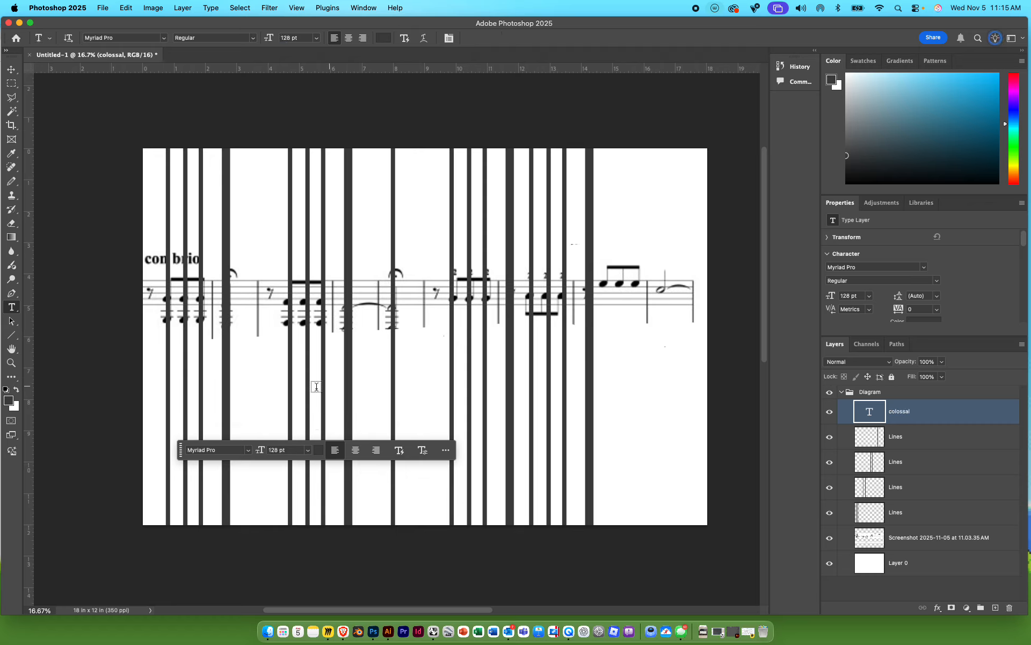
Add a new 128 pt text line reading "colossal" below the staff, replacing the placeholder text
{"action": "left_click", "coordinate": [282, 404]}
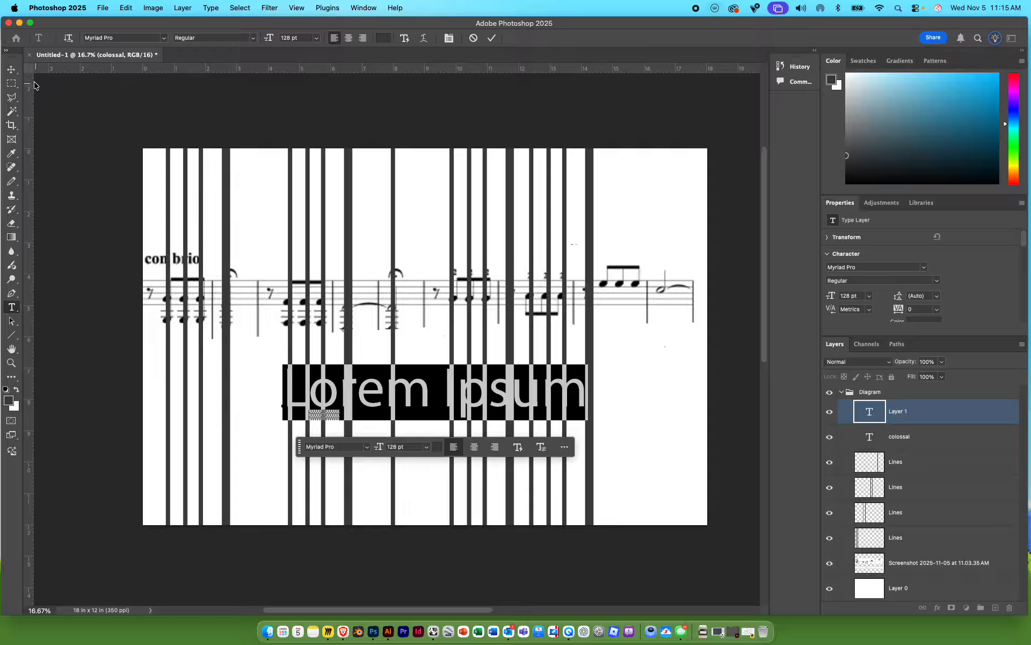
{"action": "left_click", "coordinate": [11, 69]}
{"action": "double_click", "coordinate": [420, 398]}
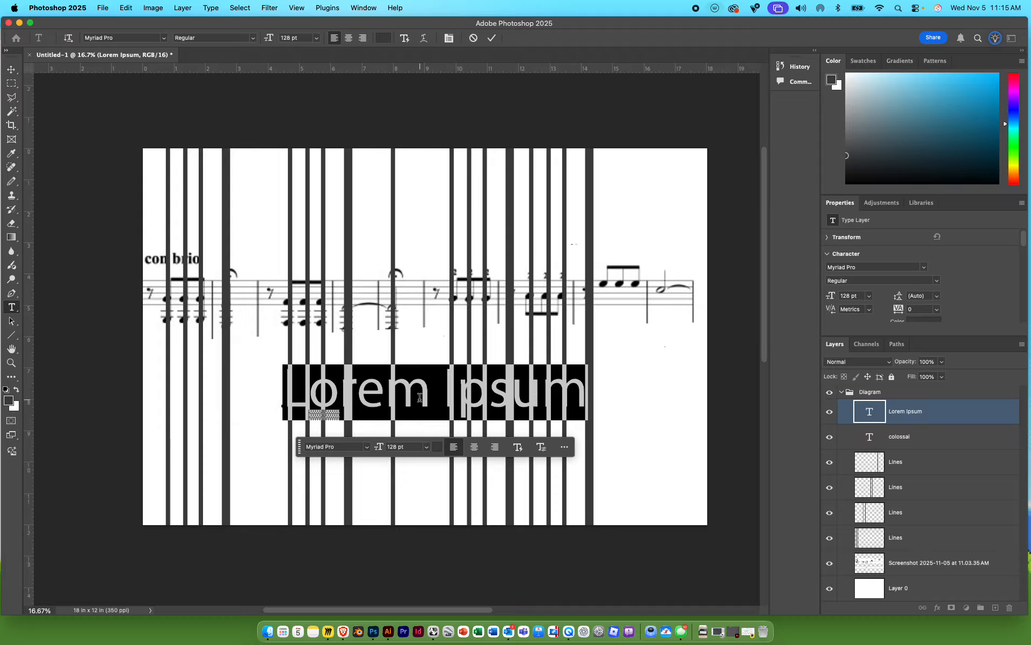
{"action": "type", "text": "colossal"}
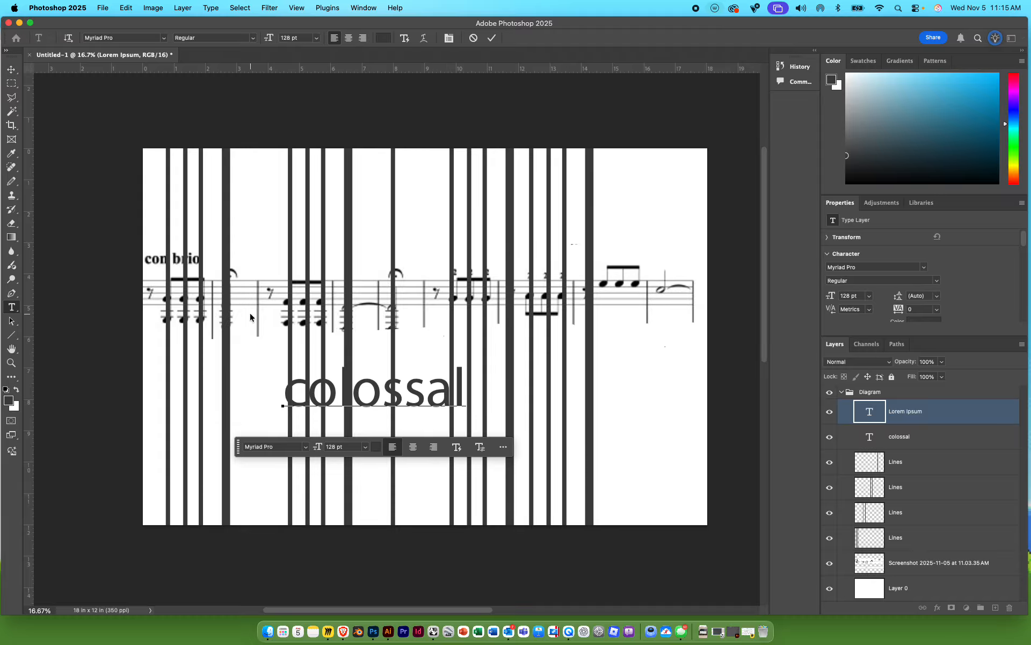
Rotate the new word colossal to -90°, scale it to about 133 pt, and place it in the gap between the first two line groups
{"action": "left_click", "coordinate": [11, 70]}
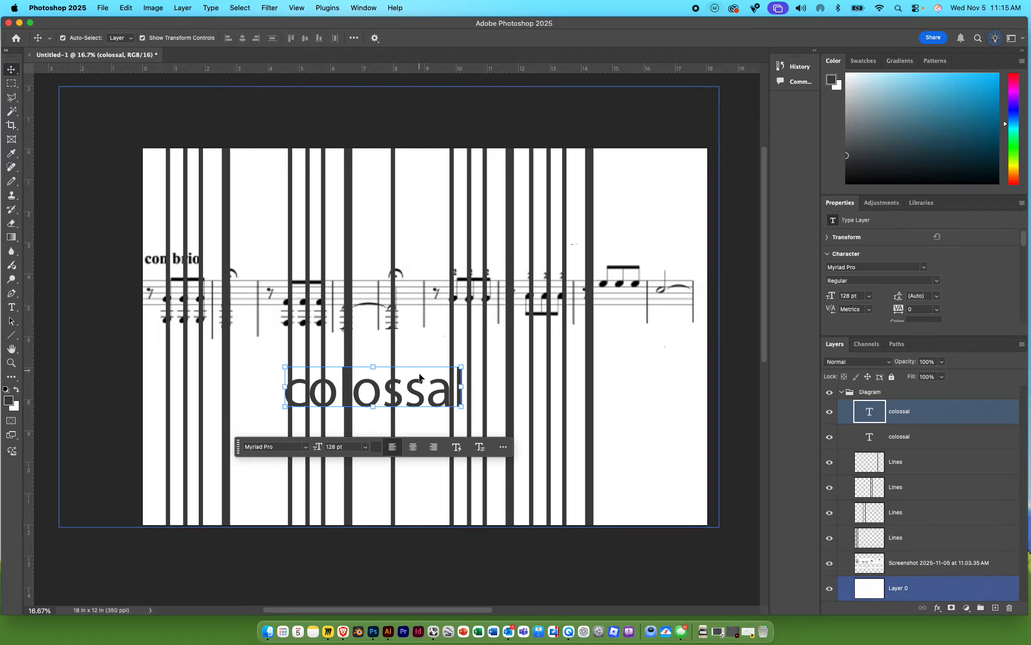
{"action": "left_click_drag", "start_coordinate": [461, 366], "coordinate": [505, 360]}
{"action": "left_click_drag", "start_coordinate": [415, 371], "coordinate": [331, 409]}
{"action": "left_click_drag", "start_coordinate": [416, 373], "coordinate": [273, 336]}
{"action": "left_click_drag", "start_coordinate": [321, 431], "coordinate": [274, 431]}
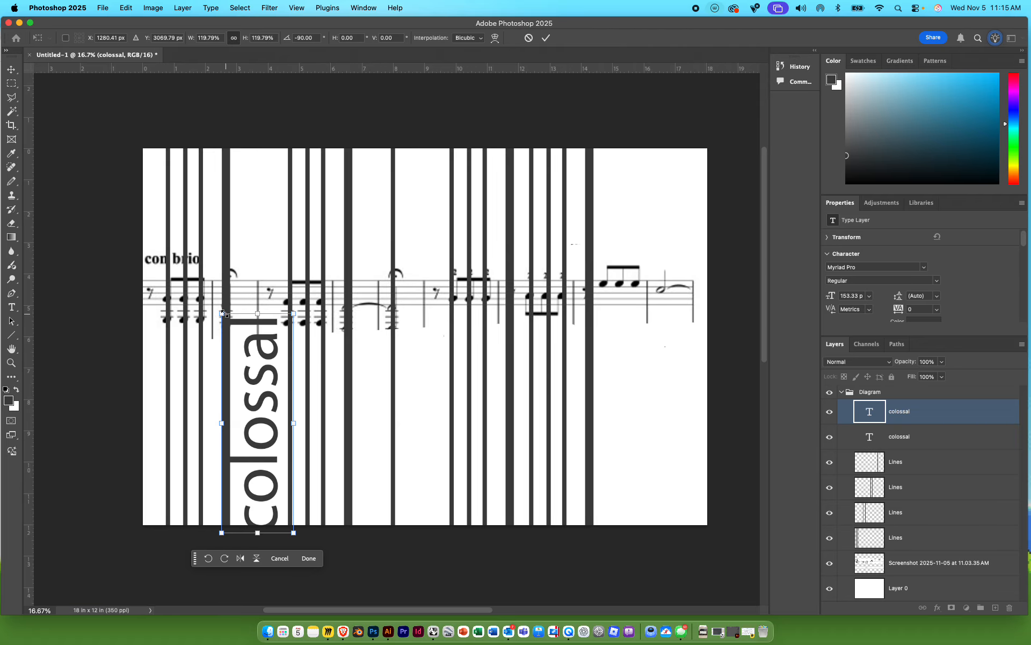
{"action": "left_click_drag", "start_coordinate": [225, 315], "coordinate": [231, 343]}
{"action": "key", "text": "Return"}
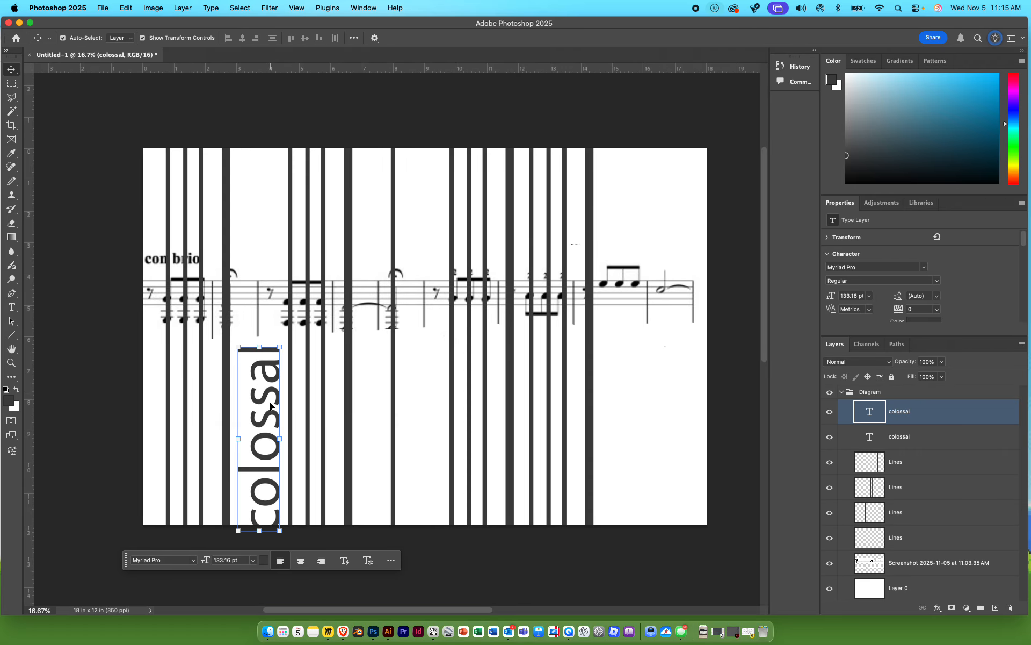
Recolor the rotated word colossal blue (#2194ba) and commit the text
{"action": "double_click", "coordinate": [269, 417]}
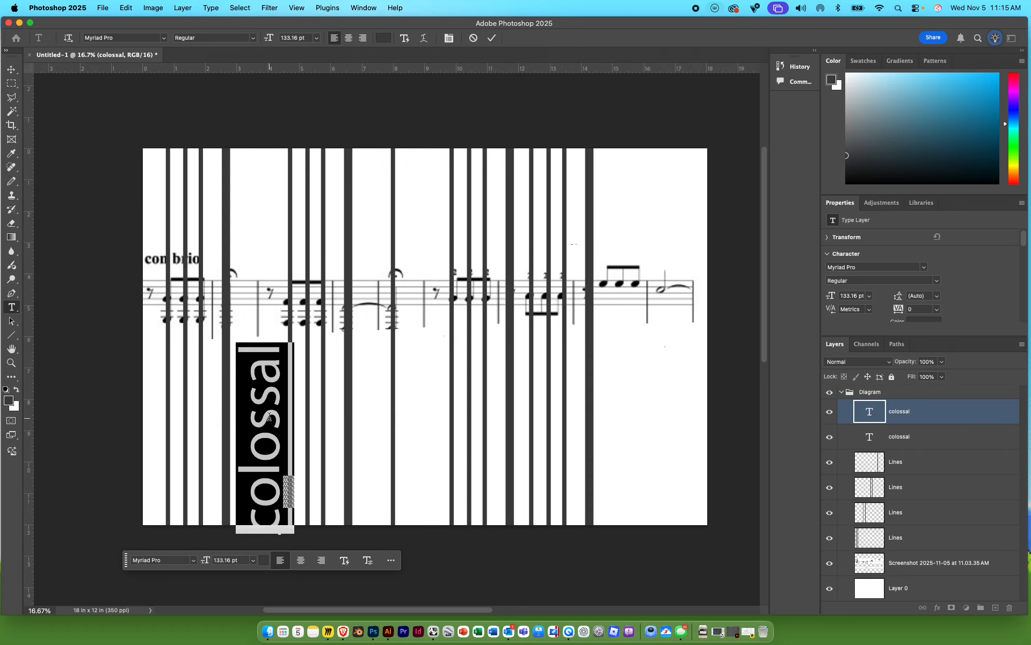
{"action": "left_click", "coordinate": [10, 400]}
{"action": "left_click_drag", "start_coordinate": [656, 359], "coordinate": [678, 344]}
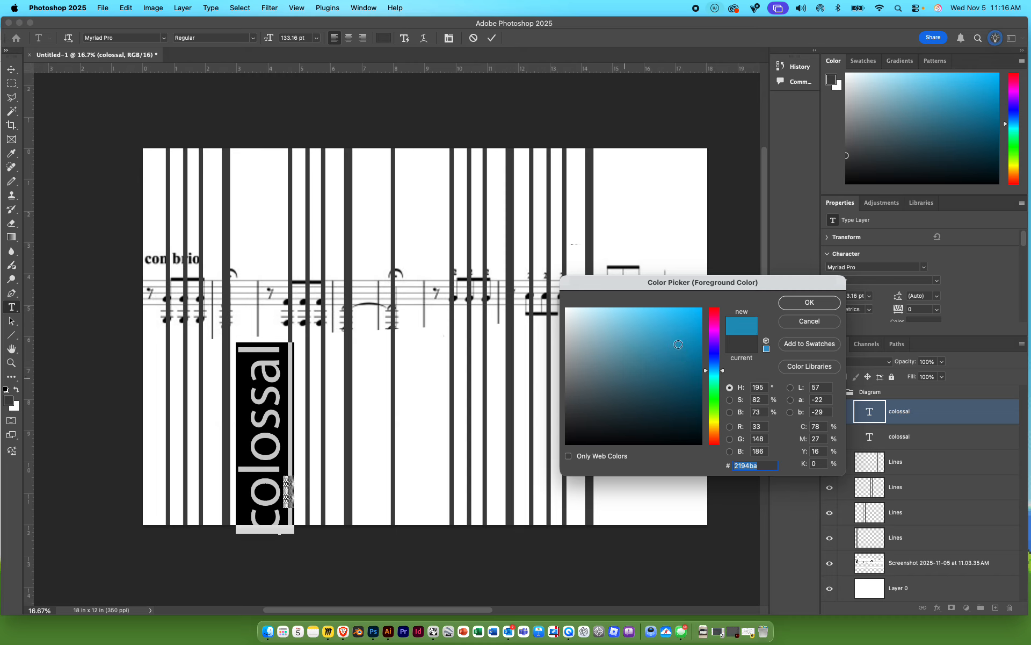
{"action": "key", "text": "Return"}
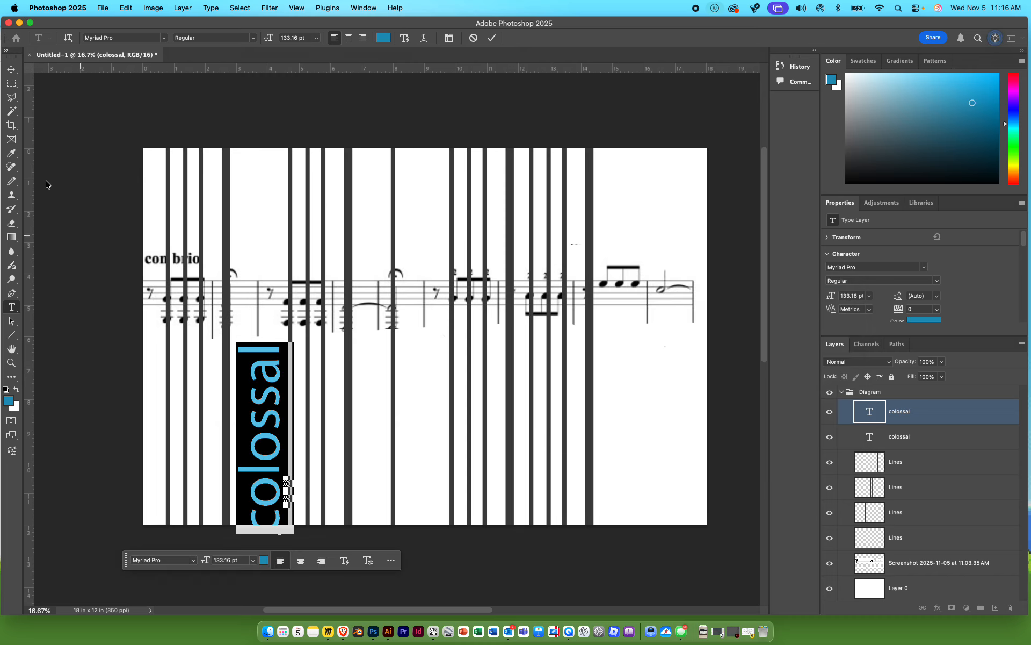
{"action": "left_click", "coordinate": [11, 70]}
{"action": "left_click", "coordinate": [246, 214]}
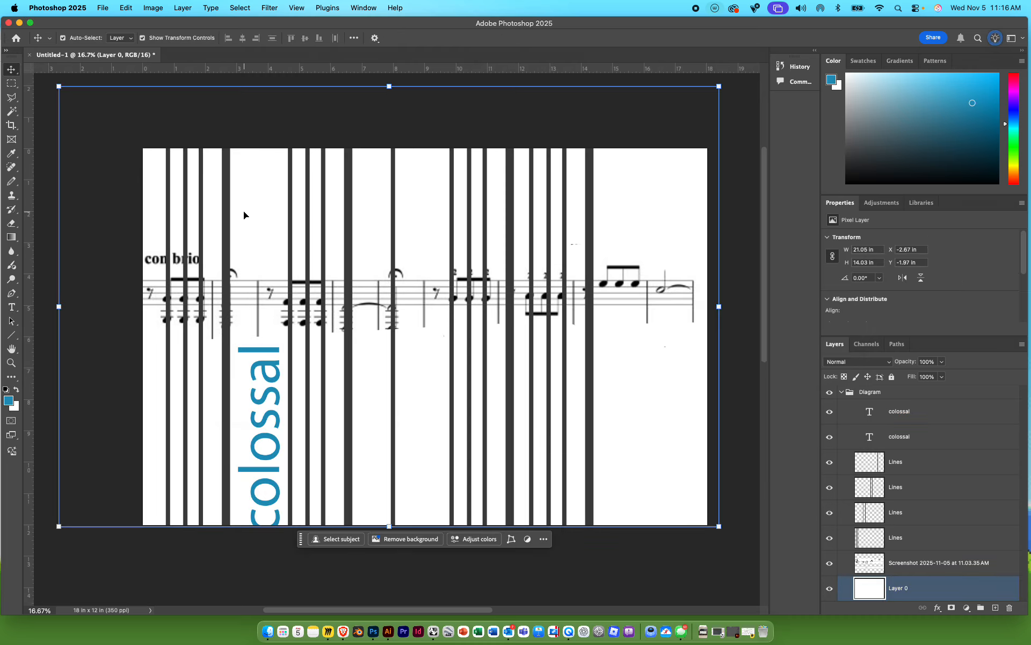
Move the blue word colossal up slightly so that all of it lies inside the canvas below the staff
{"action": "left_click_drag", "start_coordinate": [276, 403], "coordinate": [273, 385]}
{"action": "left_click", "coordinate": [439, 430]}
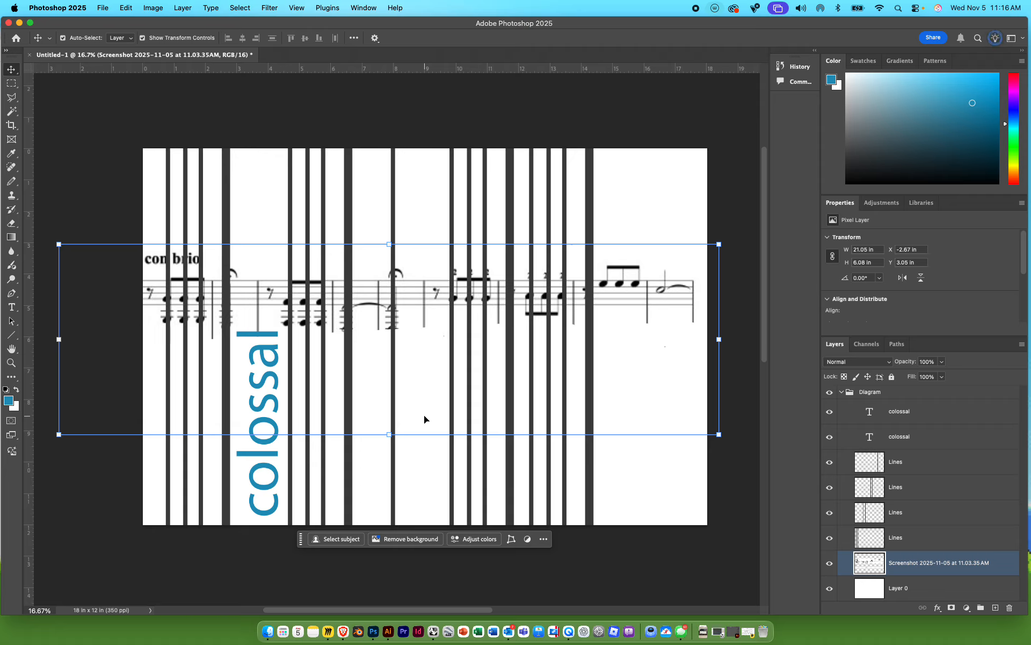
{"action": "left_click", "coordinate": [419, 488]}
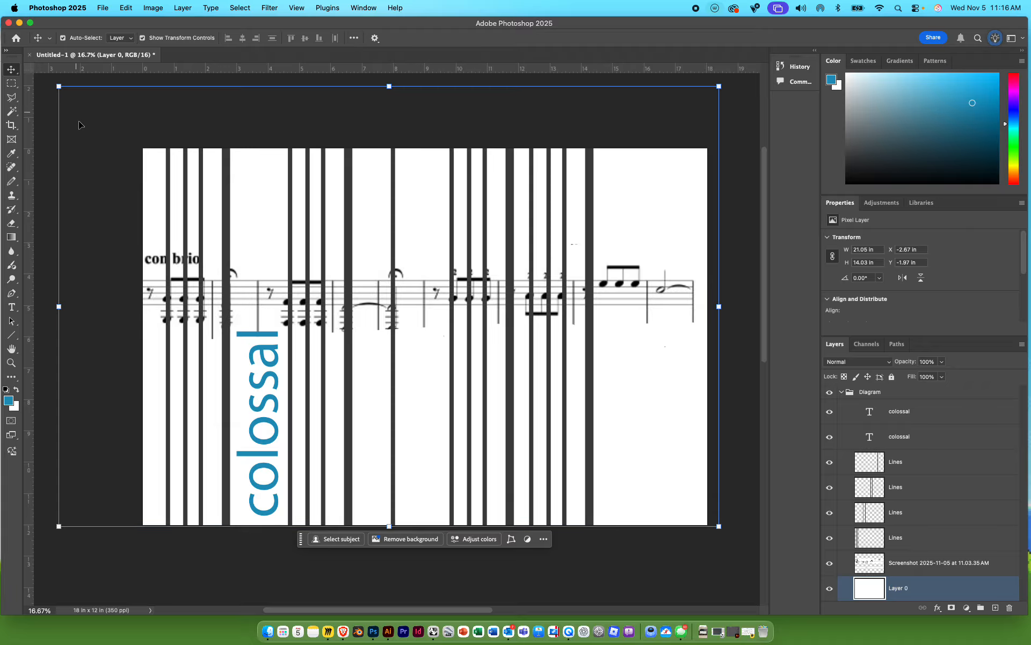
Lock the four Lines layers, the screenshot layer and Layer 0, and delete the unused horizontal colossal text layer
{"action": "left_click", "coordinate": [51, 147]}
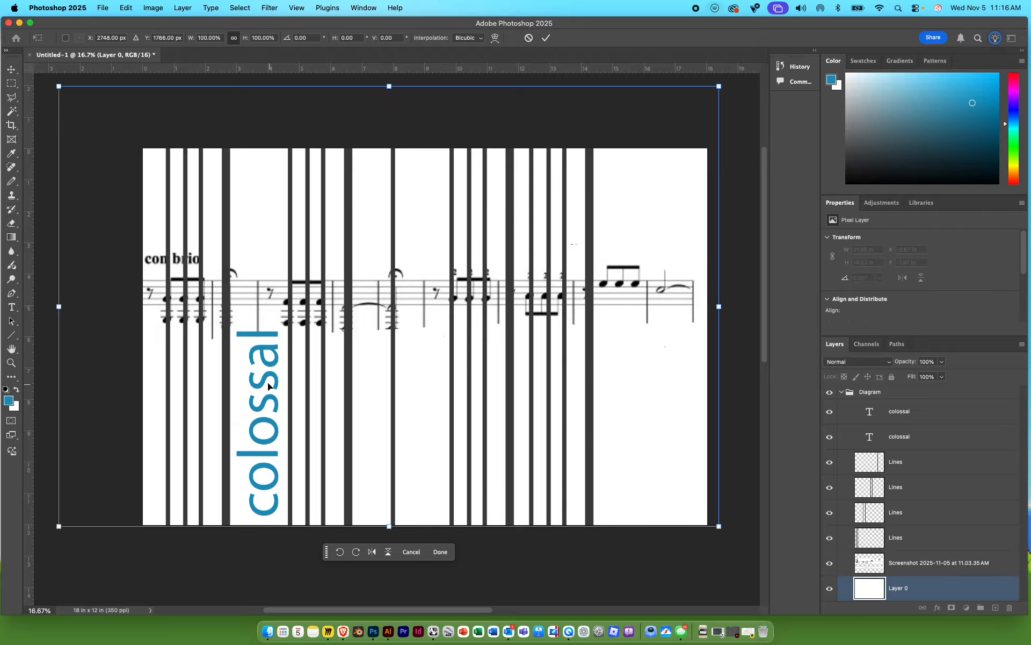
{"action": "left_click", "coordinate": [919, 464], "text": "shift"}
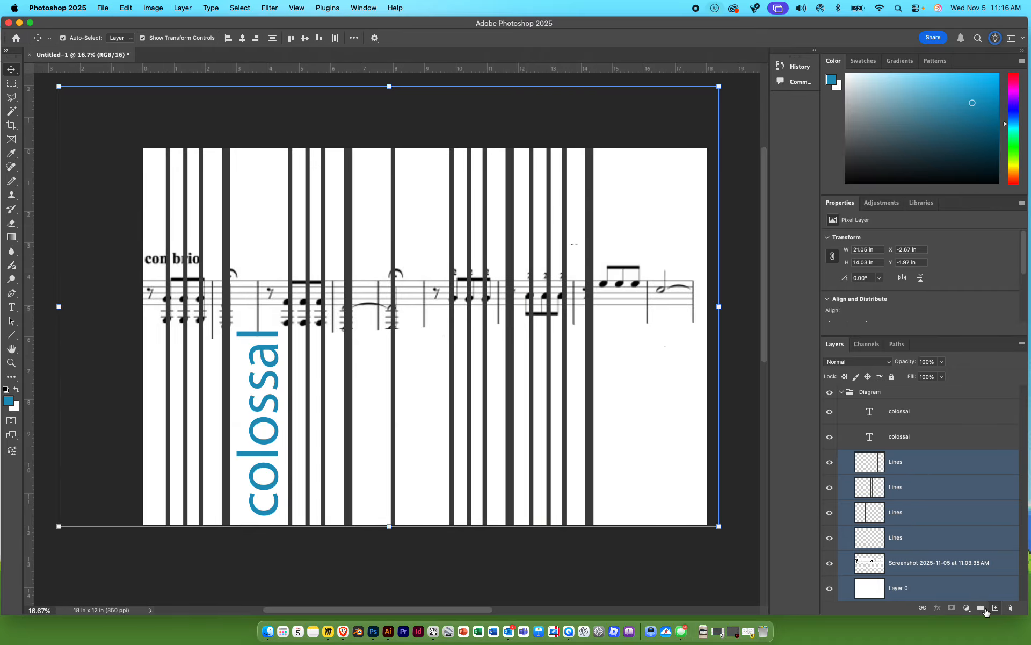
{"action": "left_click", "coordinate": [892, 376]}
{"action": "left_click", "coordinate": [955, 436]}
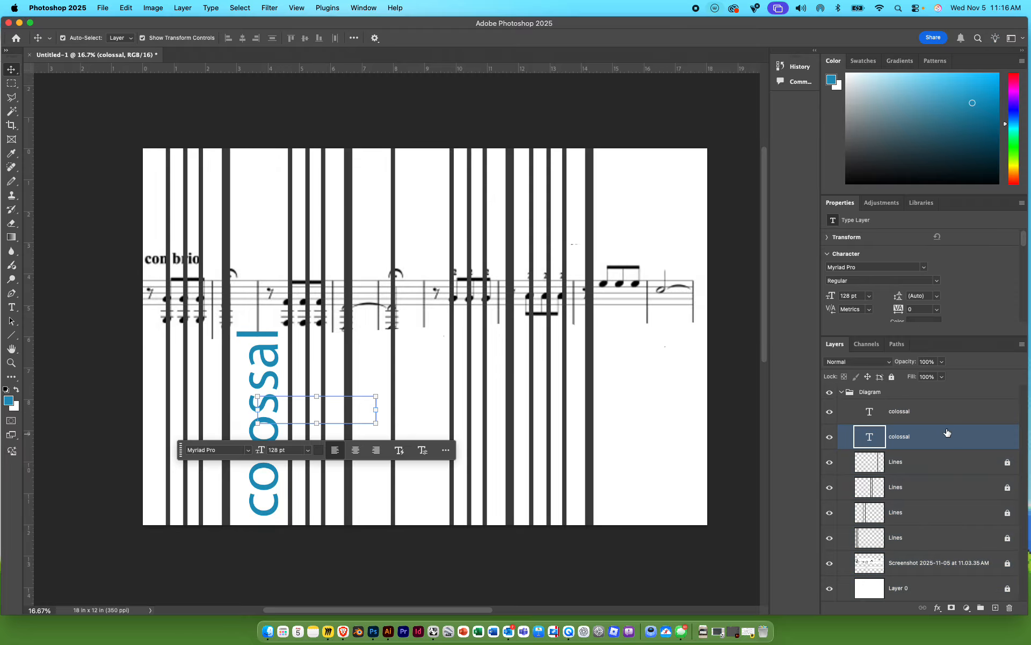
{"action": "key", "text": "BackSpace"}
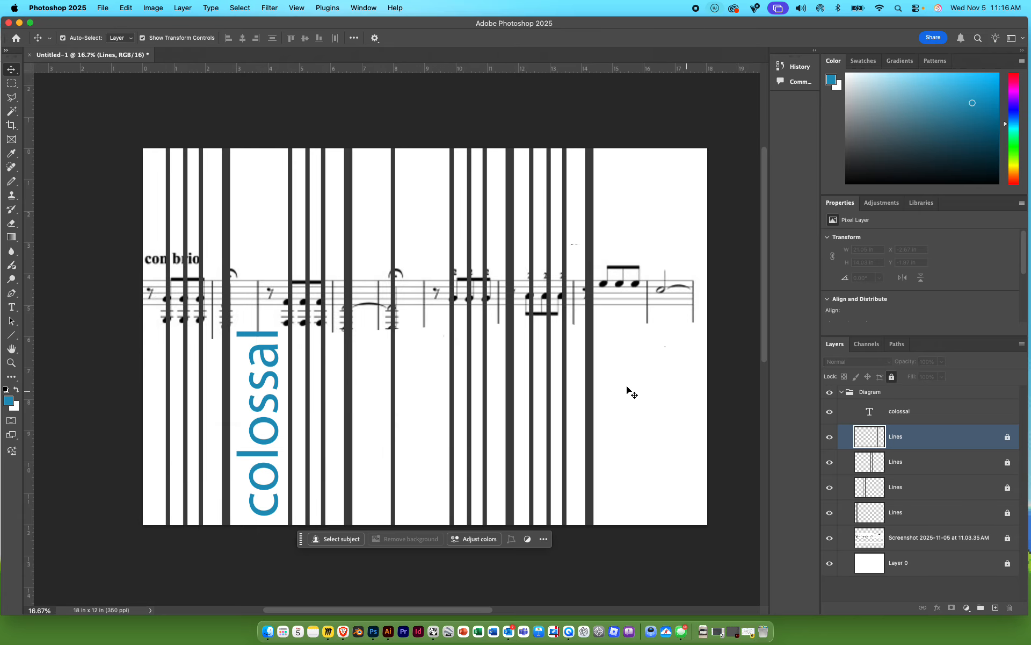
Duplicate the blue word colossal into the gap before the third line group and past the last group, enlarging the last copy to nearly canvas height
{"action": "left_click", "coordinate": [905, 411]}
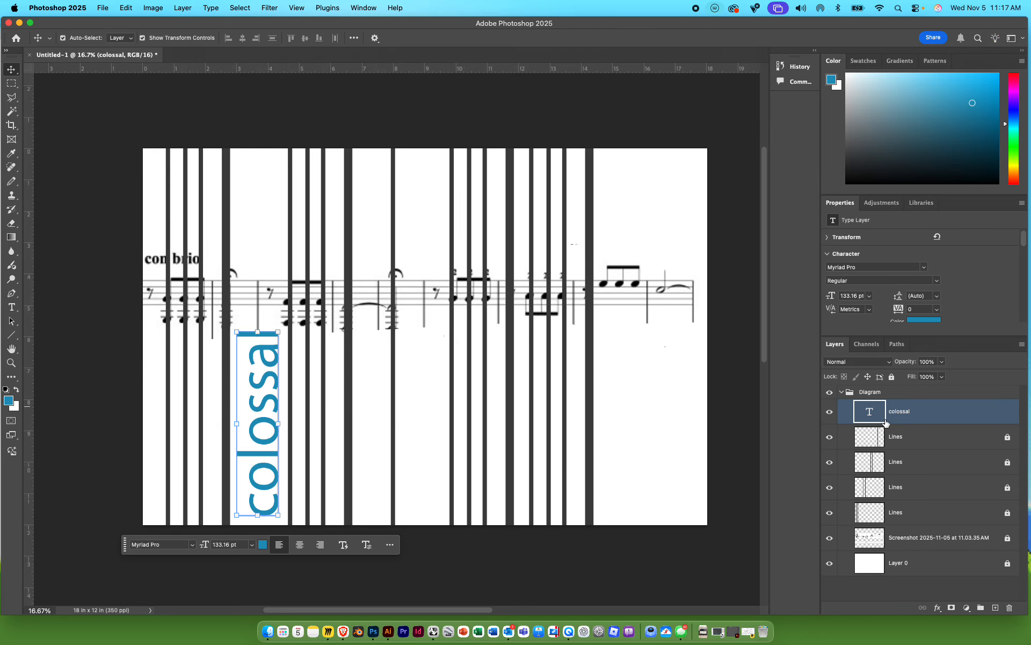
{"action": "left_click_drag", "start_coordinate": [258, 429], "coordinate": [423, 430], "text": "alt"}
{"action": "left_click_drag", "start_coordinate": [423, 430], "coordinate": [614, 430], "text": "alt"}
{"action": "left_click_drag", "start_coordinate": [635, 331], "coordinate": [675, 157]}
{"action": "left_click_drag", "start_coordinate": [639, 349], "coordinate": [659, 351]}
Lower the fill of all three colossal text layers to 46%
{"action": "left_click", "coordinate": [903, 460]}
{"action": "left_click", "coordinate": [905, 437], "text": "super"}
{"action": "left_click", "coordinate": [904, 418], "text": "super"}
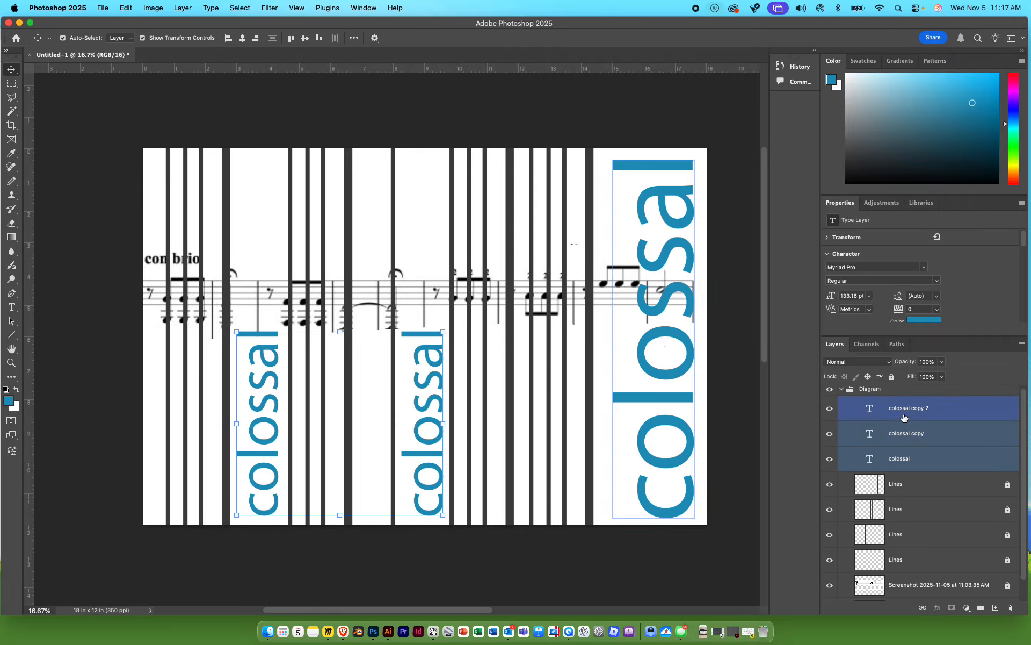
{"action": "left_click", "coordinate": [941, 377]}
{"action": "left_click_drag", "start_coordinate": [944, 389], "coordinate": [916, 401]}
{"action": "left_click", "coordinate": [707, 553]}
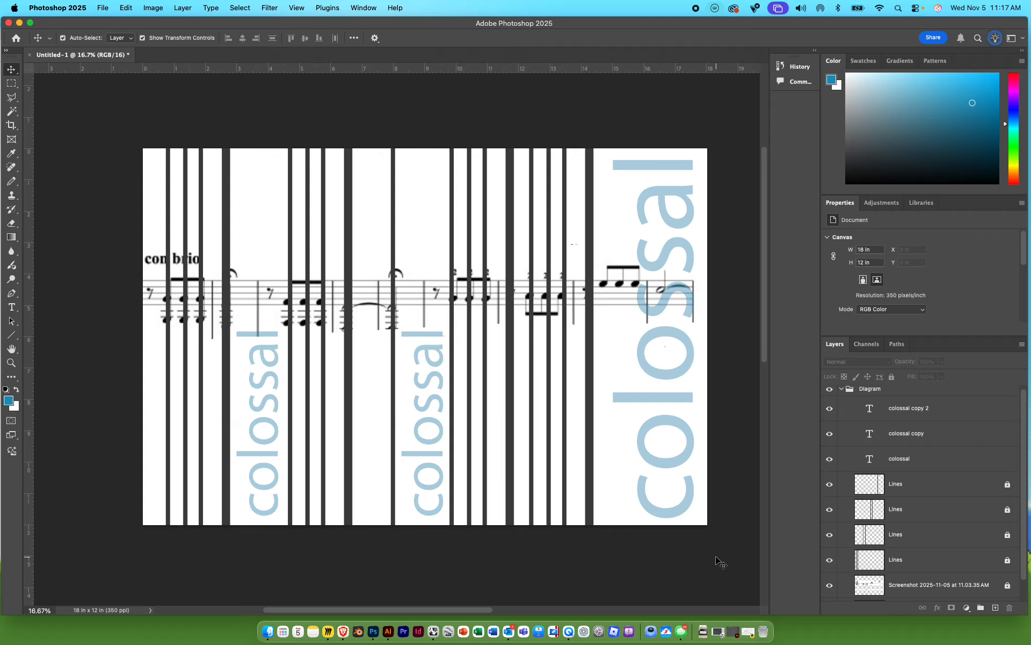
{"action": "double_click", "coordinate": [275, 378]}
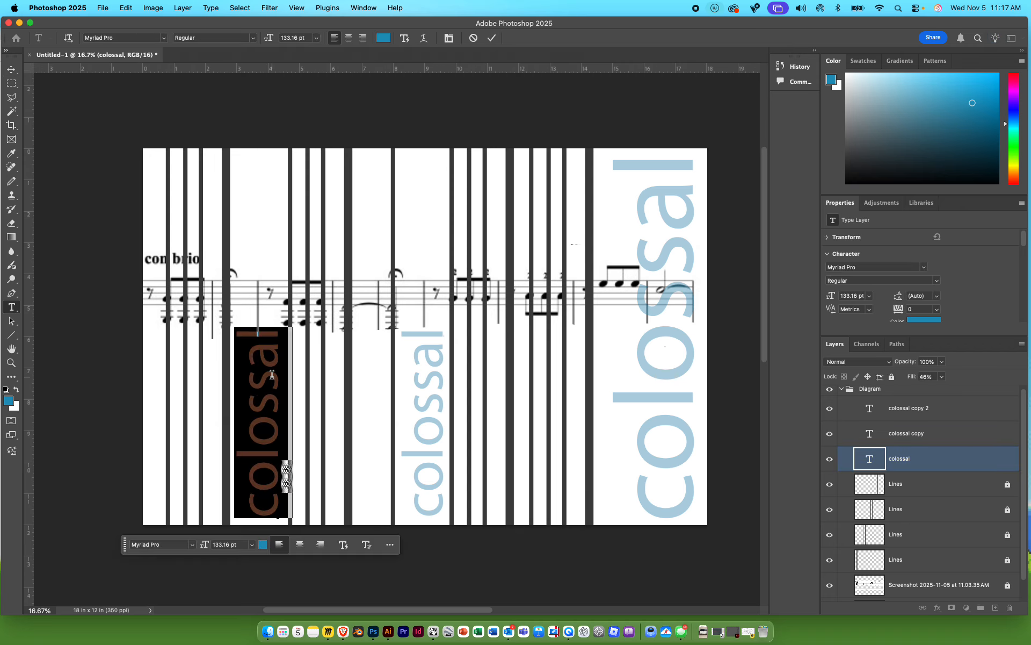
{"action": "left_click", "coordinate": [459, 561]}
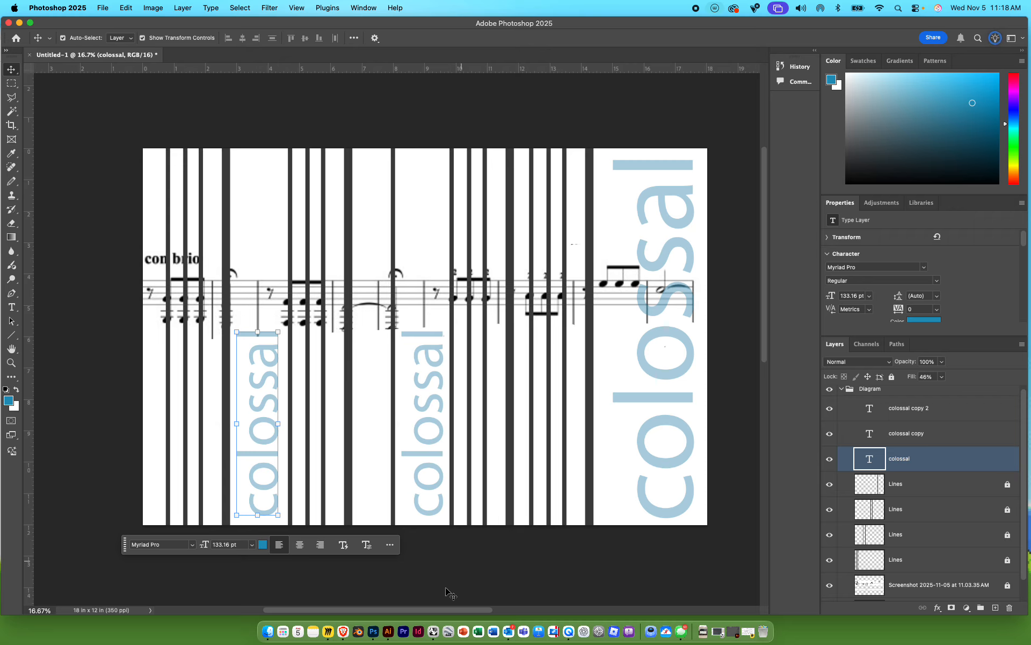
{"action": "scroll", "coordinate": [450, 545], "scroll_direction": "down", "scroll_amount": 1}
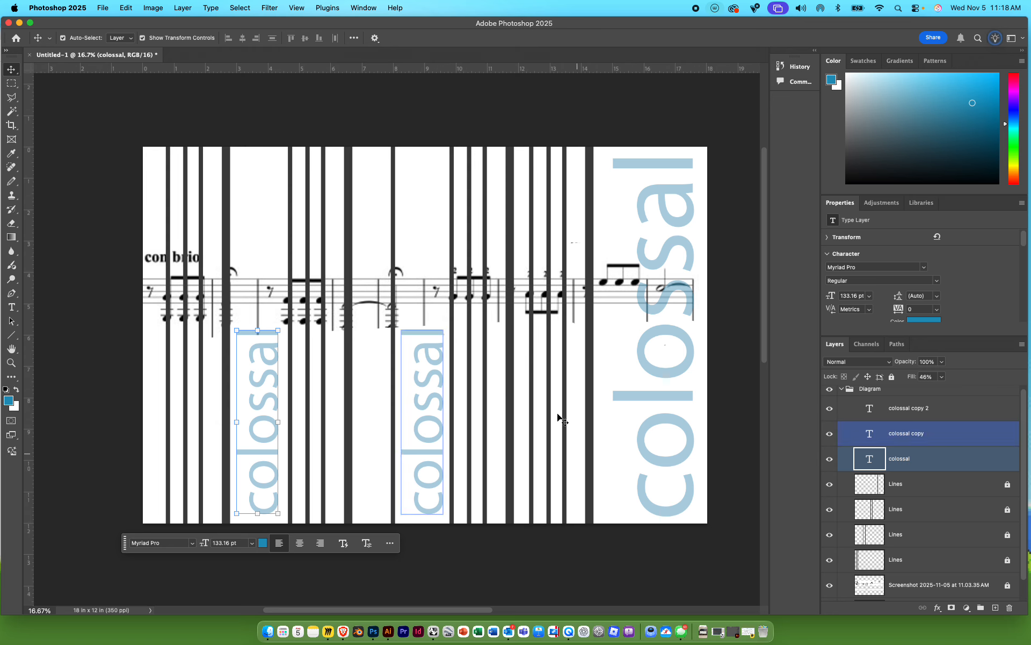
Switch to Illustrator and create a new 18 x 12 in document with three artboards
{"action": "left_click", "coordinate": [389, 623]}
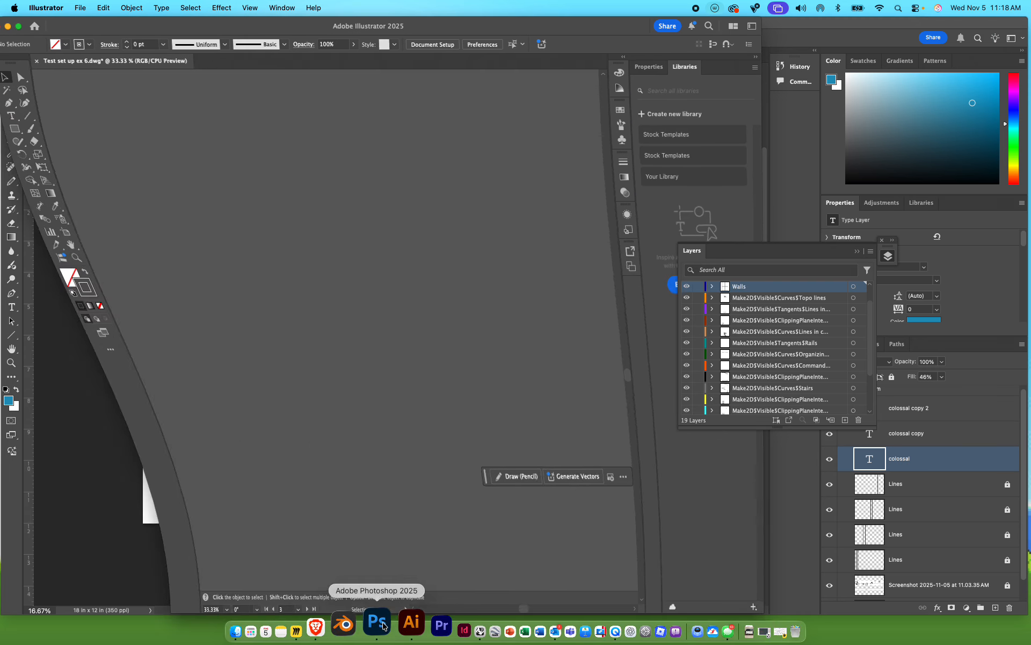
{"action": "scroll", "coordinate": [258, 220], "scroll_direction": "down", "scroll_amount": 5}
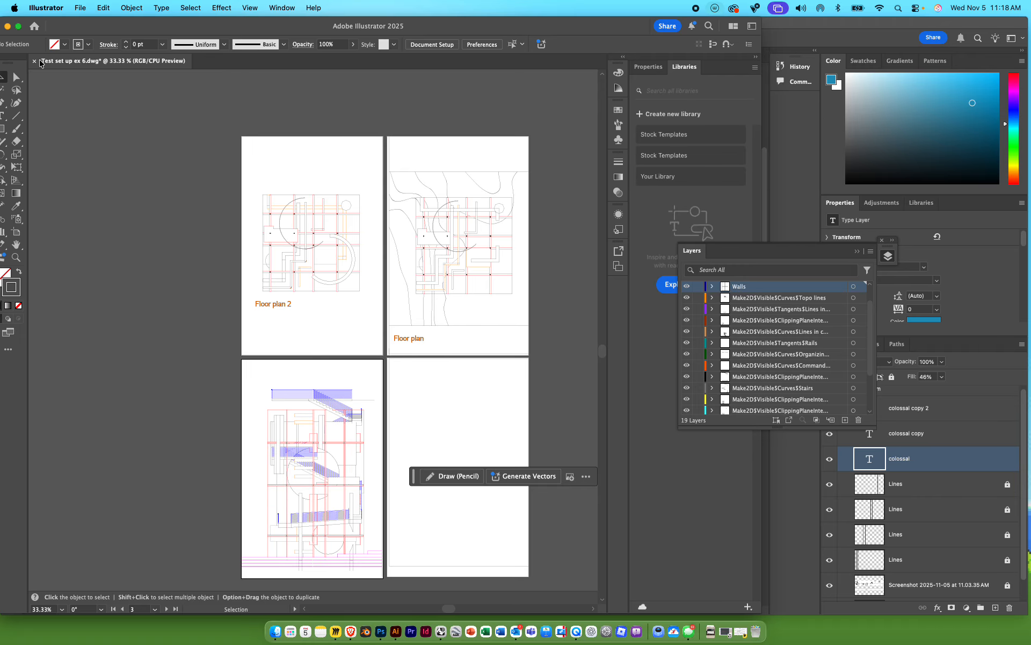
{"action": "left_click", "coordinate": [80, 8]}
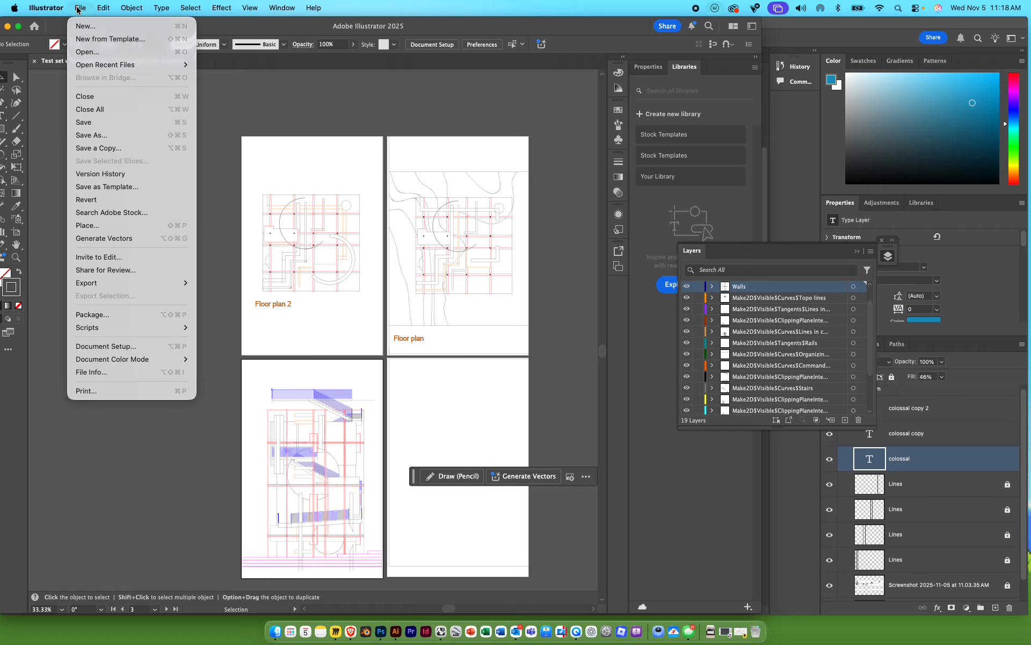
{"action": "left_click", "coordinate": [101, 26]}
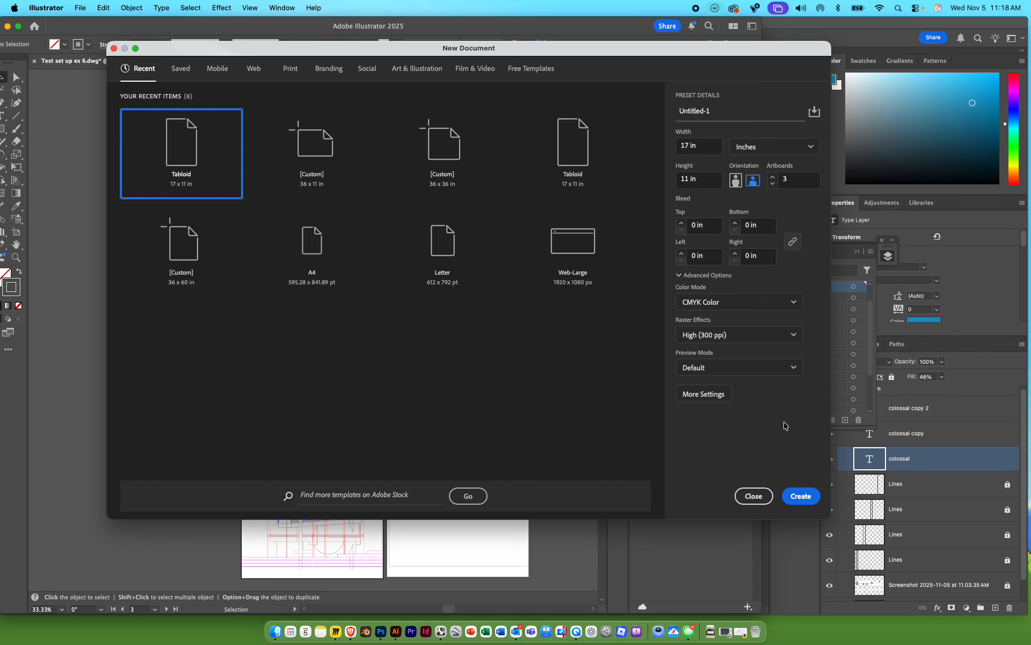
{"action": "left_click", "coordinate": [708, 147]}
{"action": "type", "text": "18"}
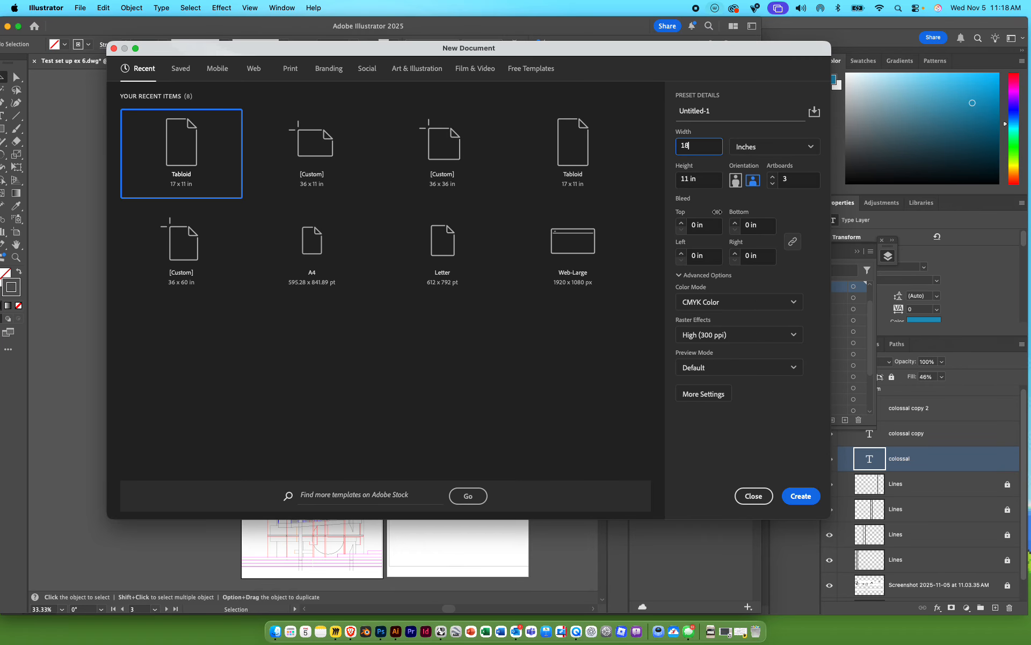
{"action": "key", "text": "Tab"}
{"action": "type", "text": "12"}
{"action": "left_click", "coordinate": [801, 496]}
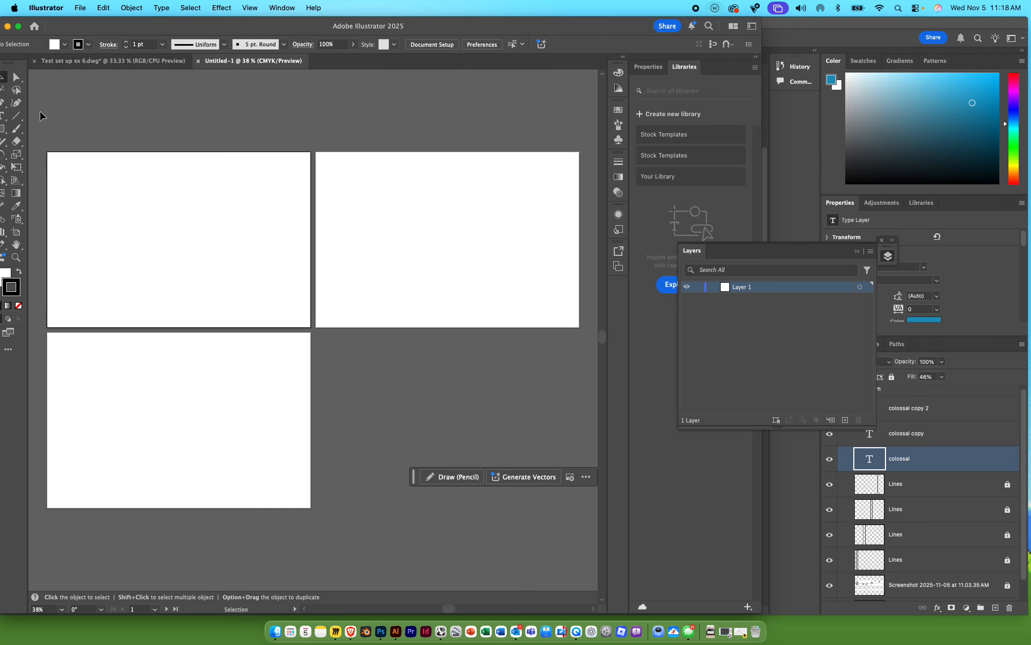
Show the rulers and place three vertical guides across the first artboard at about 5, 8.5 and 11 in
{"action": "key", "text": "super+r"}
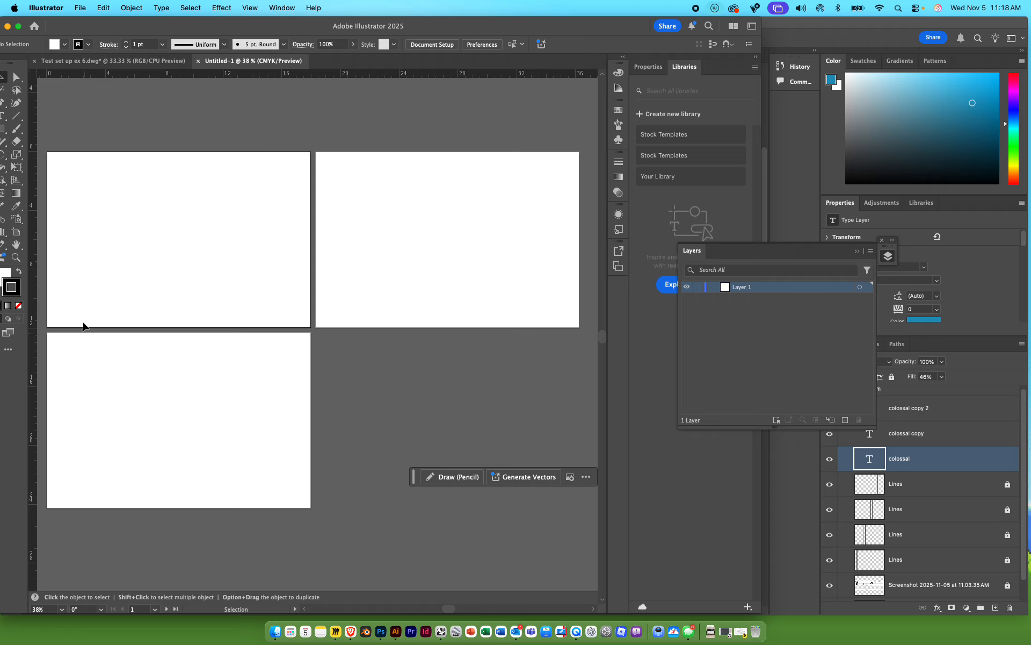
{"action": "left_click_drag", "start_coordinate": [32, 290], "coordinate": [121, 284]}
{"action": "left_click_drag", "start_coordinate": [33, 285], "coordinate": [172, 281]}
{"action": "left_click_drag", "start_coordinate": [32, 283], "coordinate": [212, 279]}
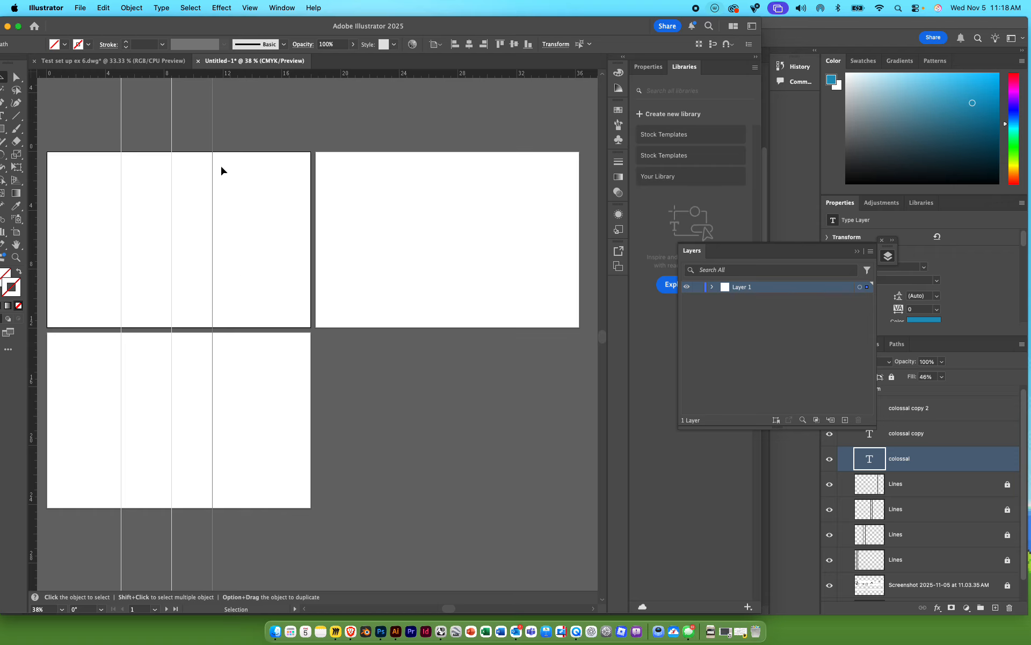
{"action": "left_click_drag", "start_coordinate": [253, 24], "coordinate": [296, 25]}
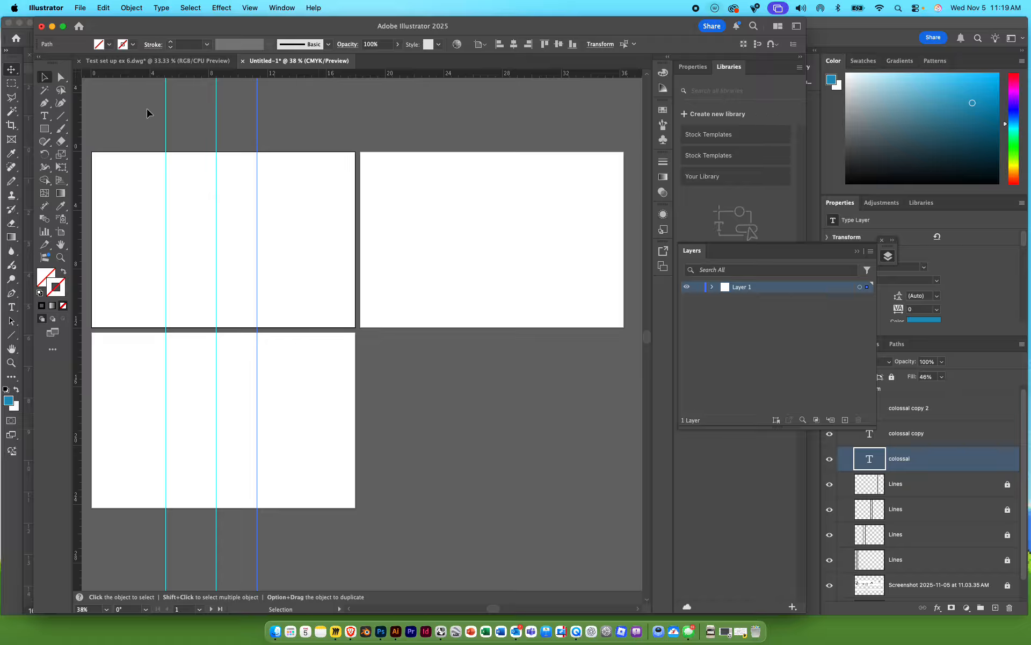
Switch back to the line design document in Photoshop, keeping only the first small word colossal selected
{"action": "left_click", "coordinate": [14, 501]}
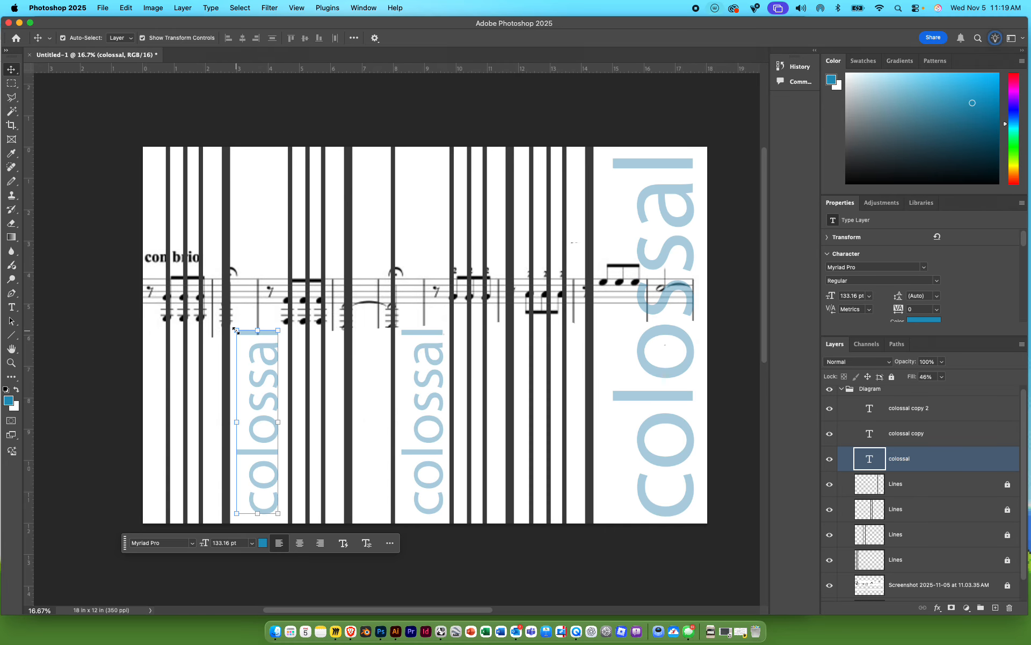
{"action": "left_click", "coordinate": [410, 357], "text": "shift"}
{"action": "left_click", "coordinate": [425, 343], "text": "shift"}
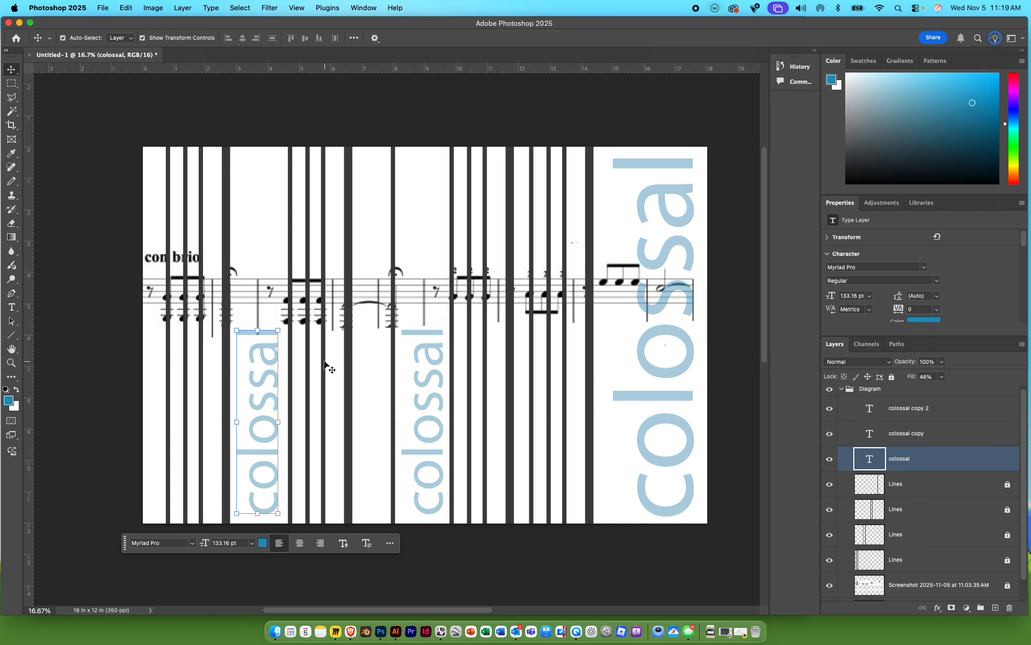